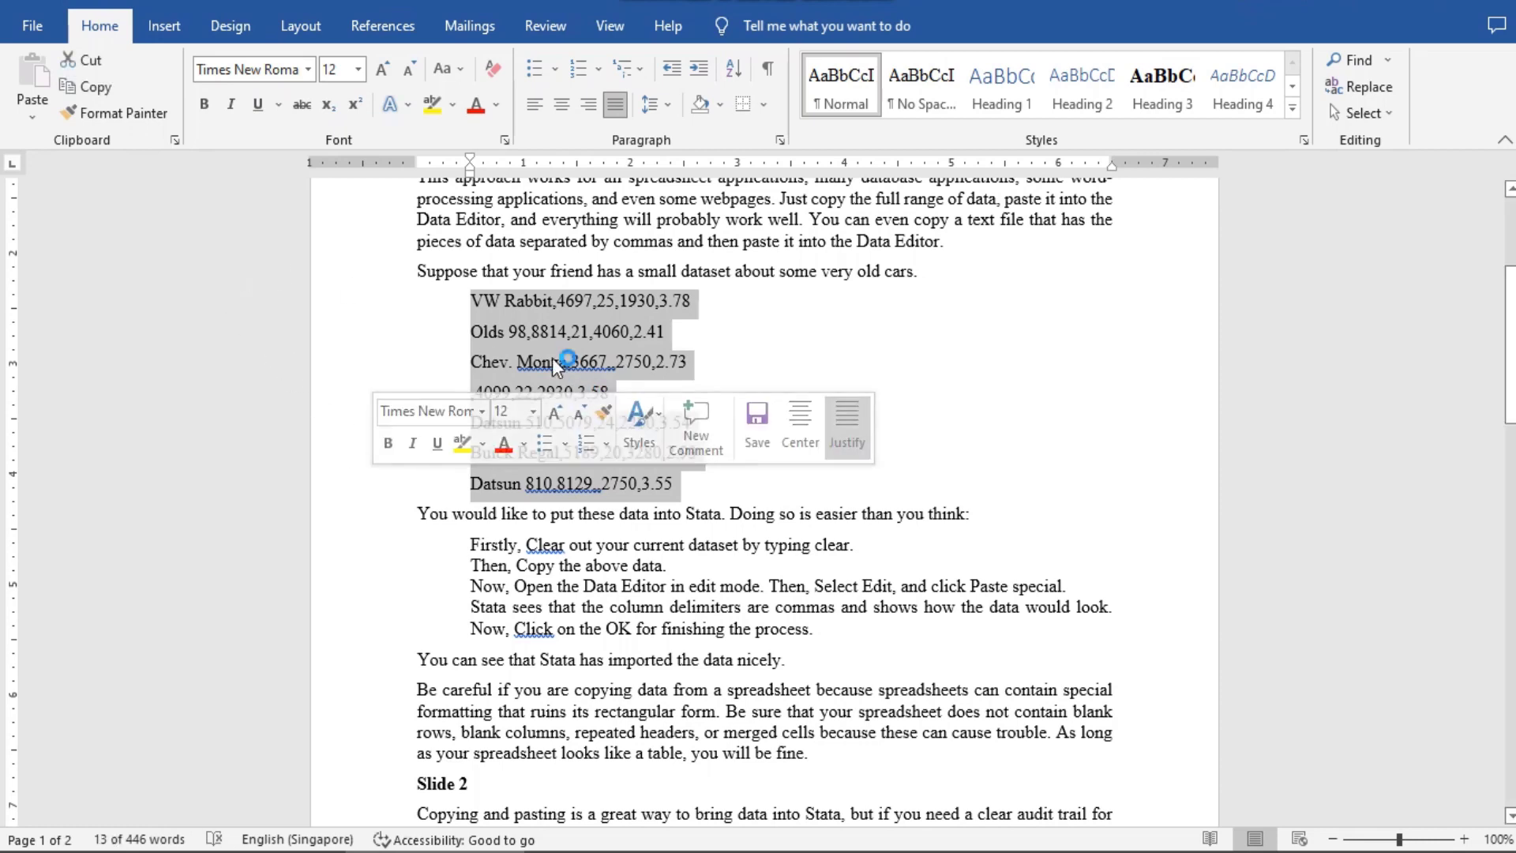
# - Copy the selected comma-separated car data in the Word document and switch to Stata
pyautogui.rightClick(548, 338)
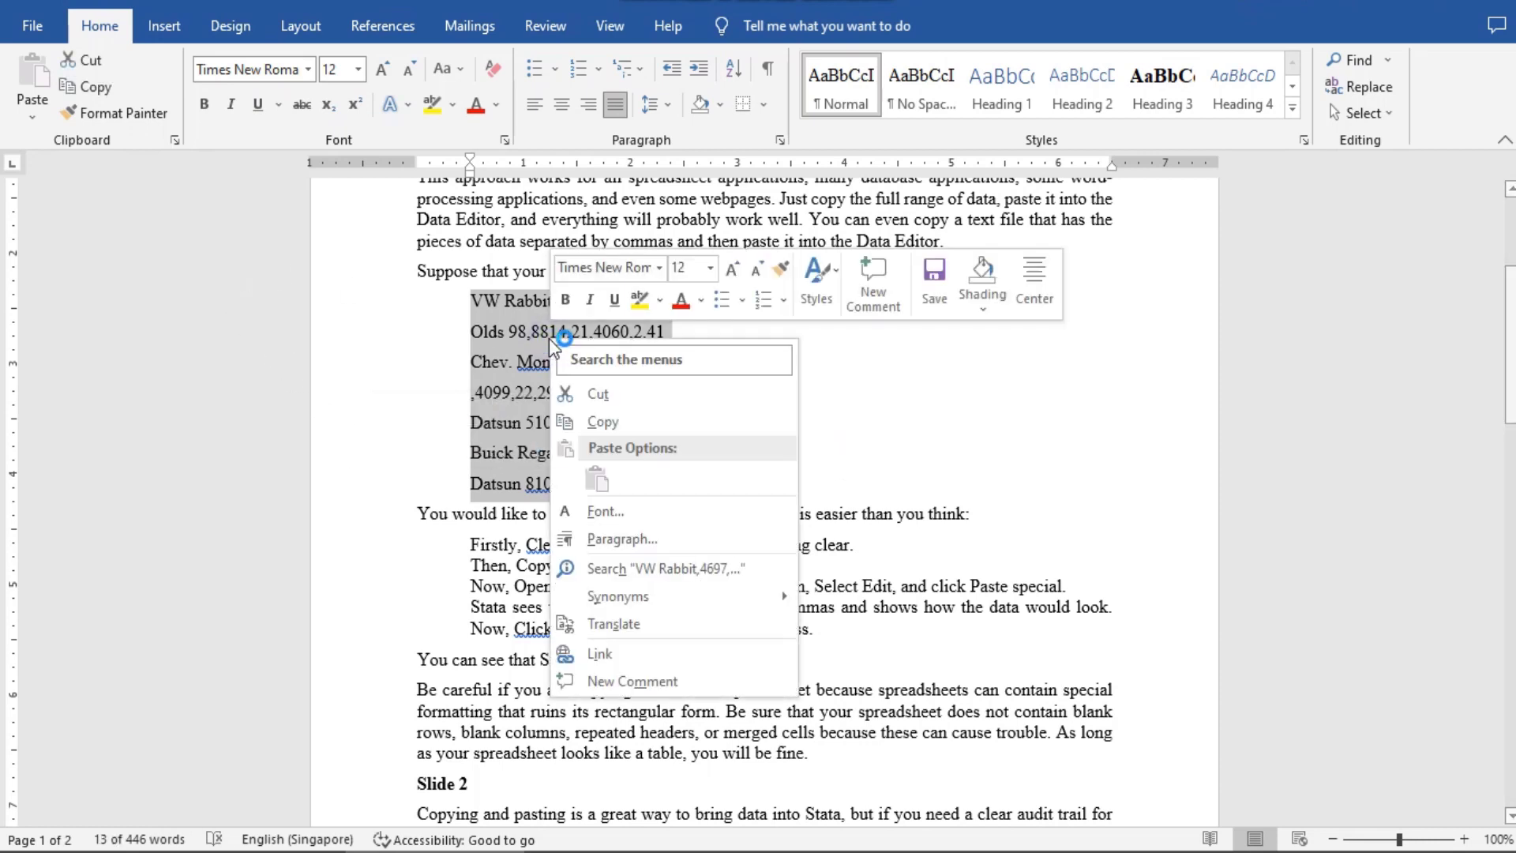
pyautogui.click(587, 422)
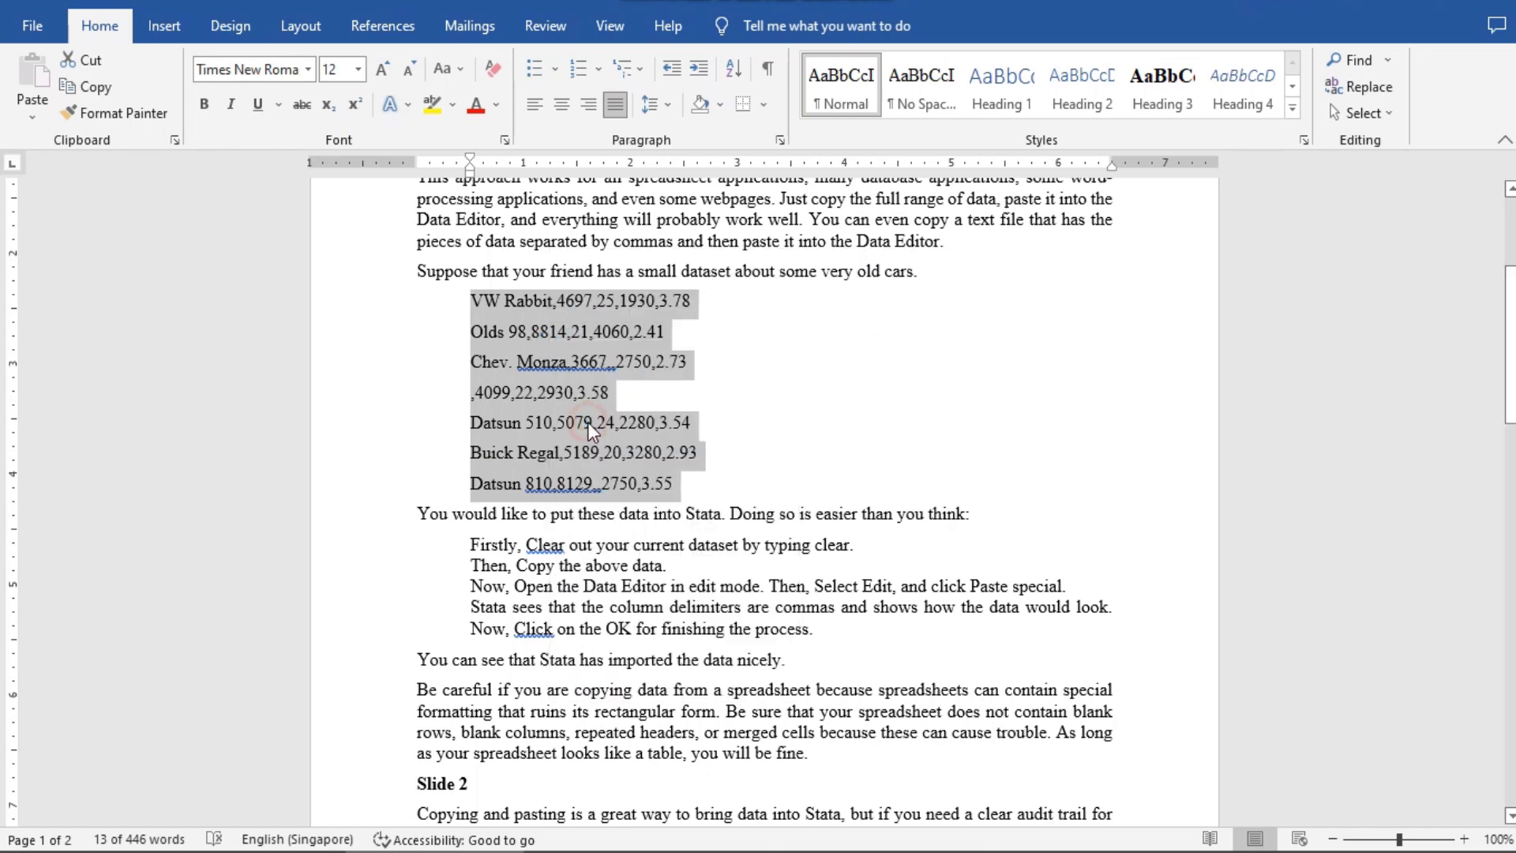
pyautogui.moveTo(748, 846)
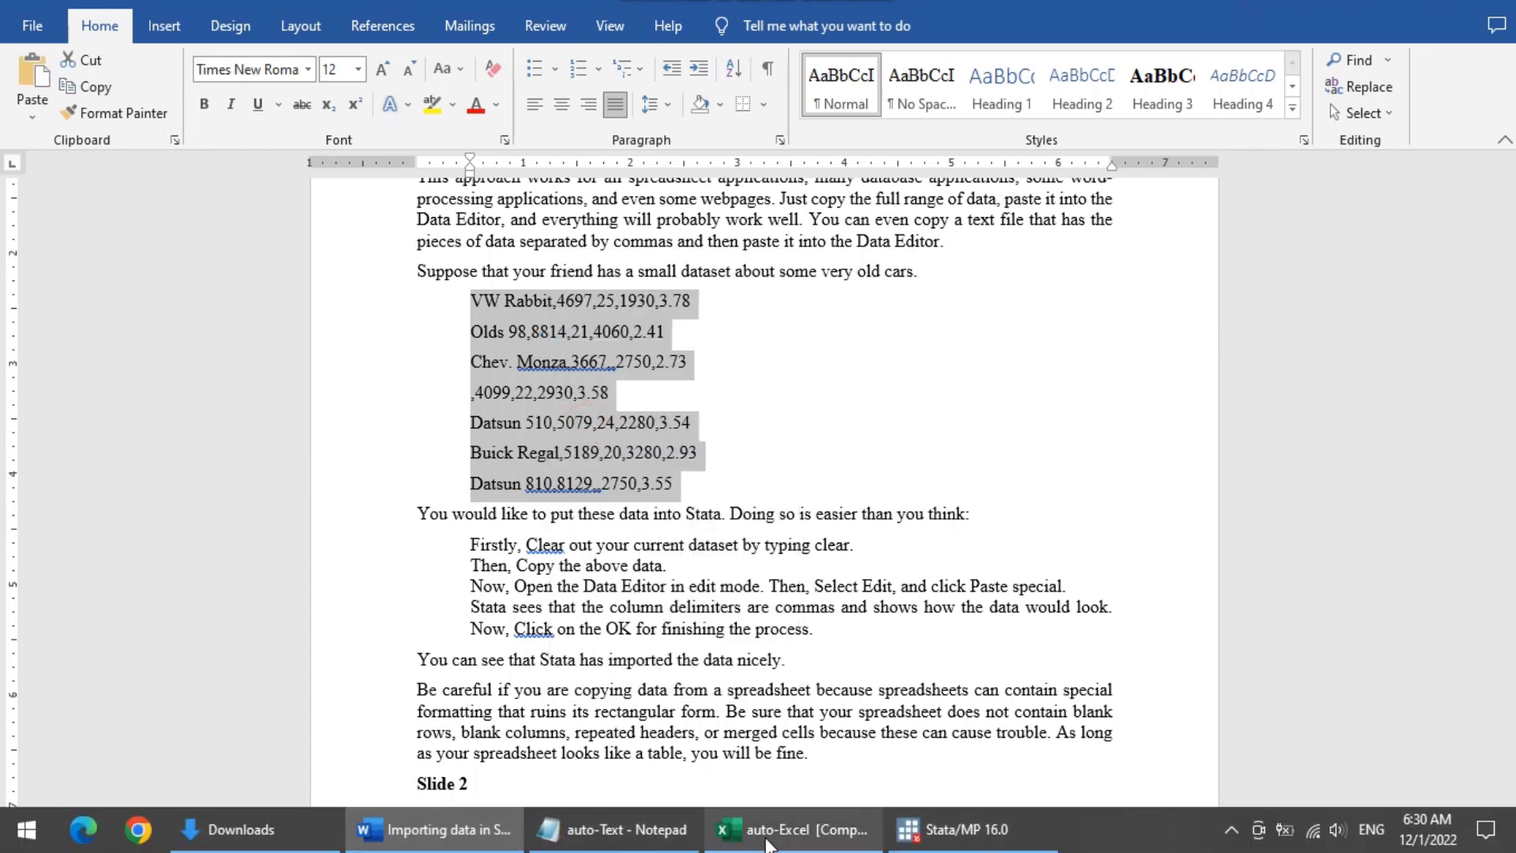
pyautogui.click(967, 831)
# - Open the Data Editor in edit mode
pyautogui.click(108, 15)
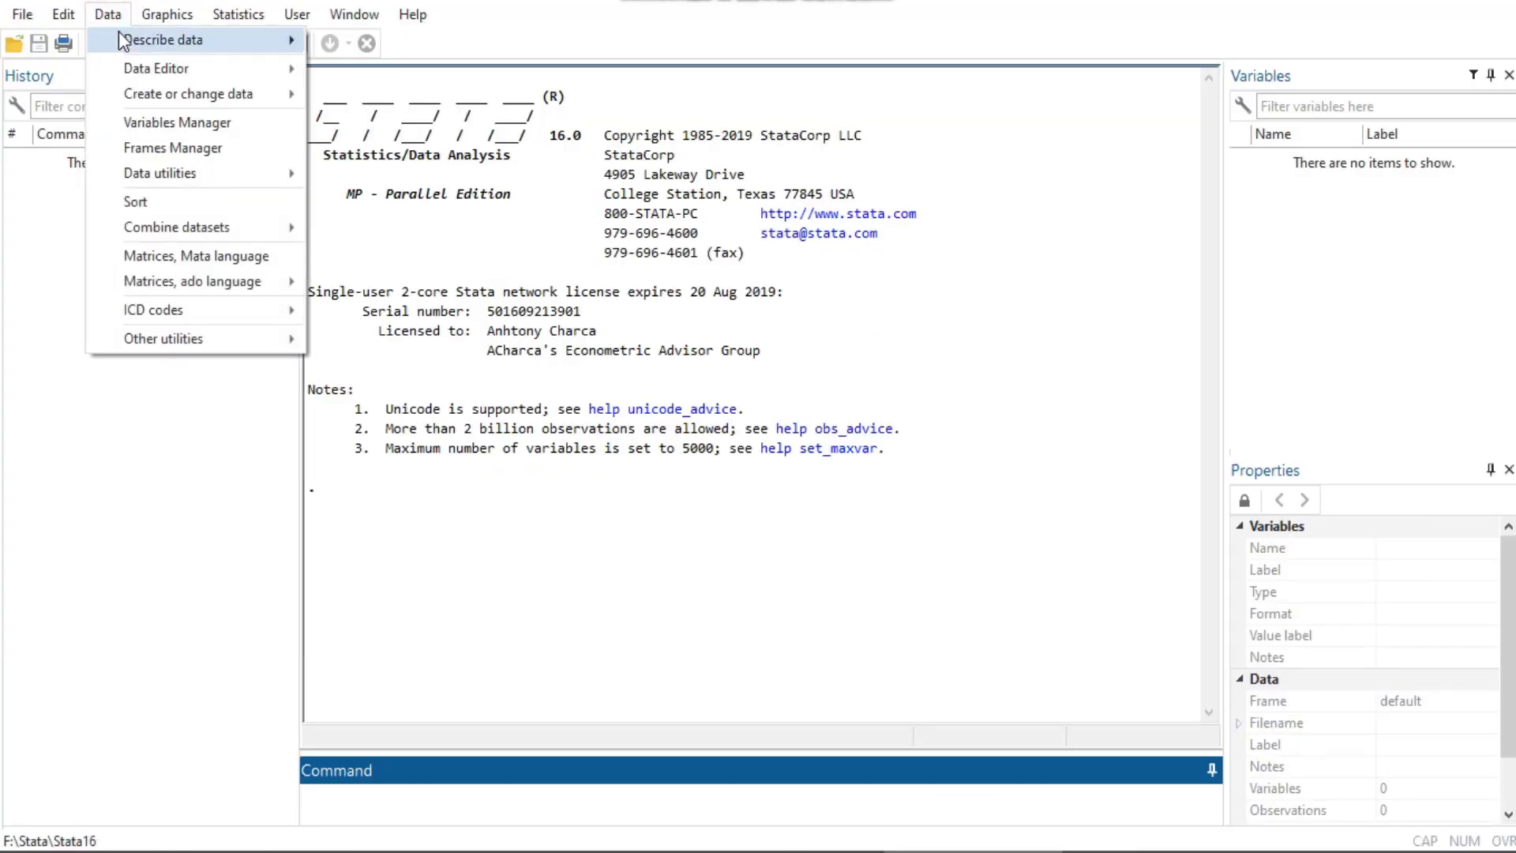
pyautogui.moveTo(190, 68)
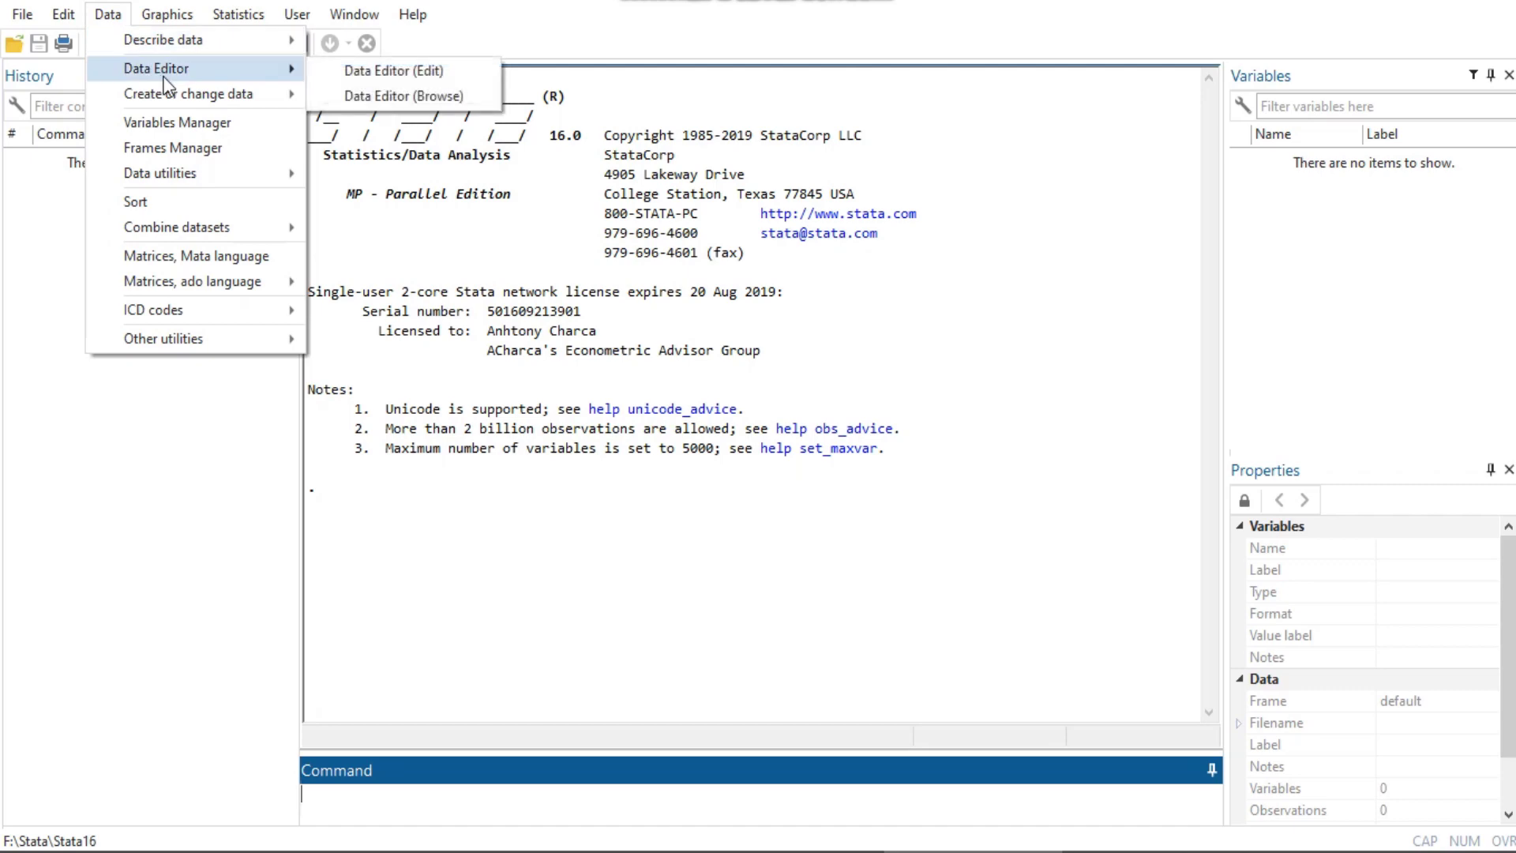
pyautogui.click(354, 73)
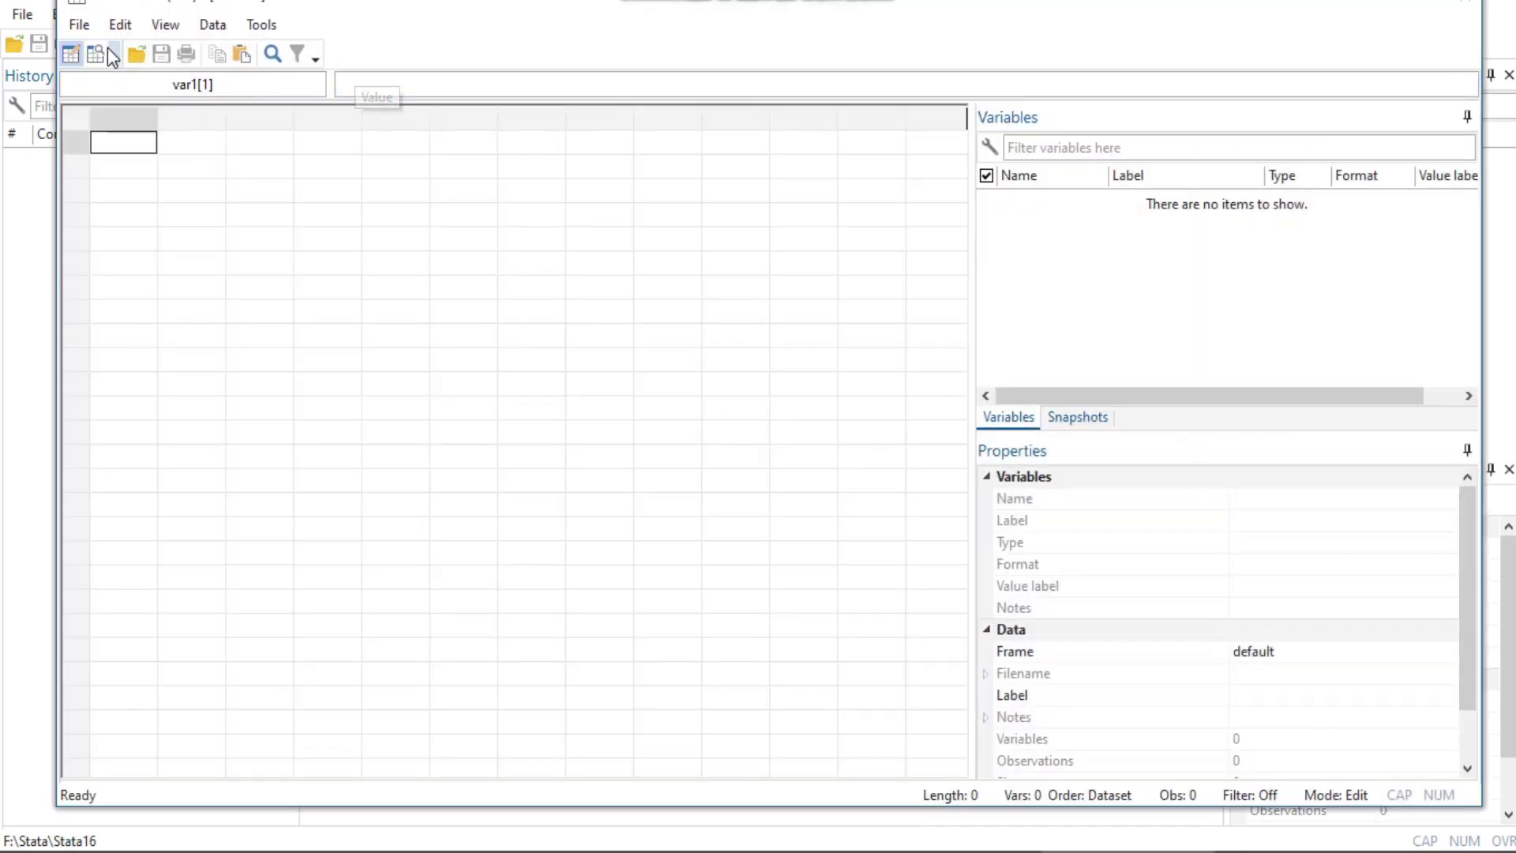
# - Use Paste Special for the copied car data, compare the delimiter previews, and paste it with Comma as the delimiter
pyautogui.click(118, 25)
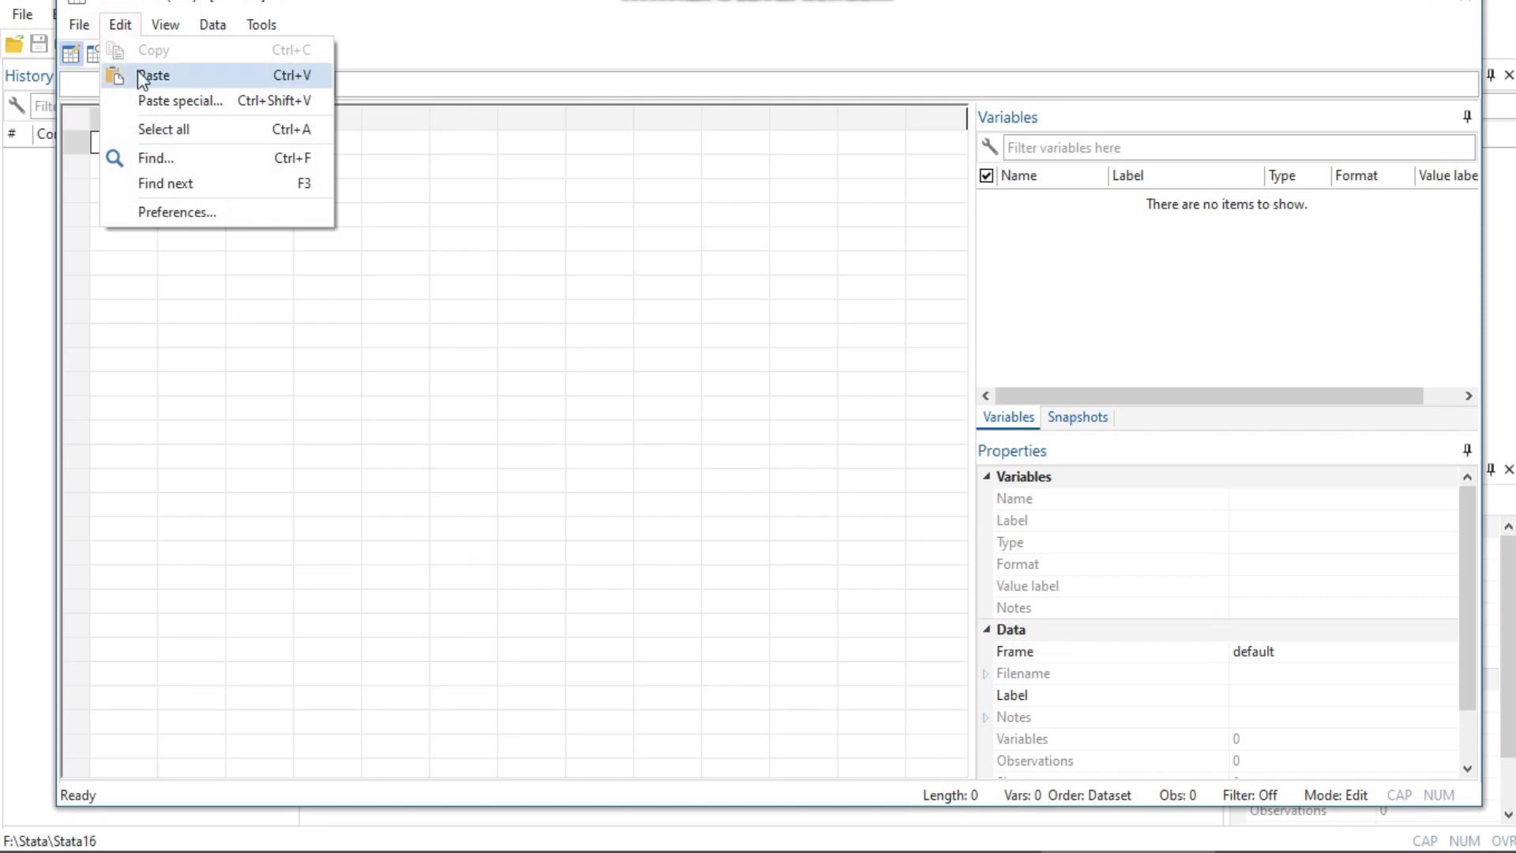
pyautogui.click(162, 100)
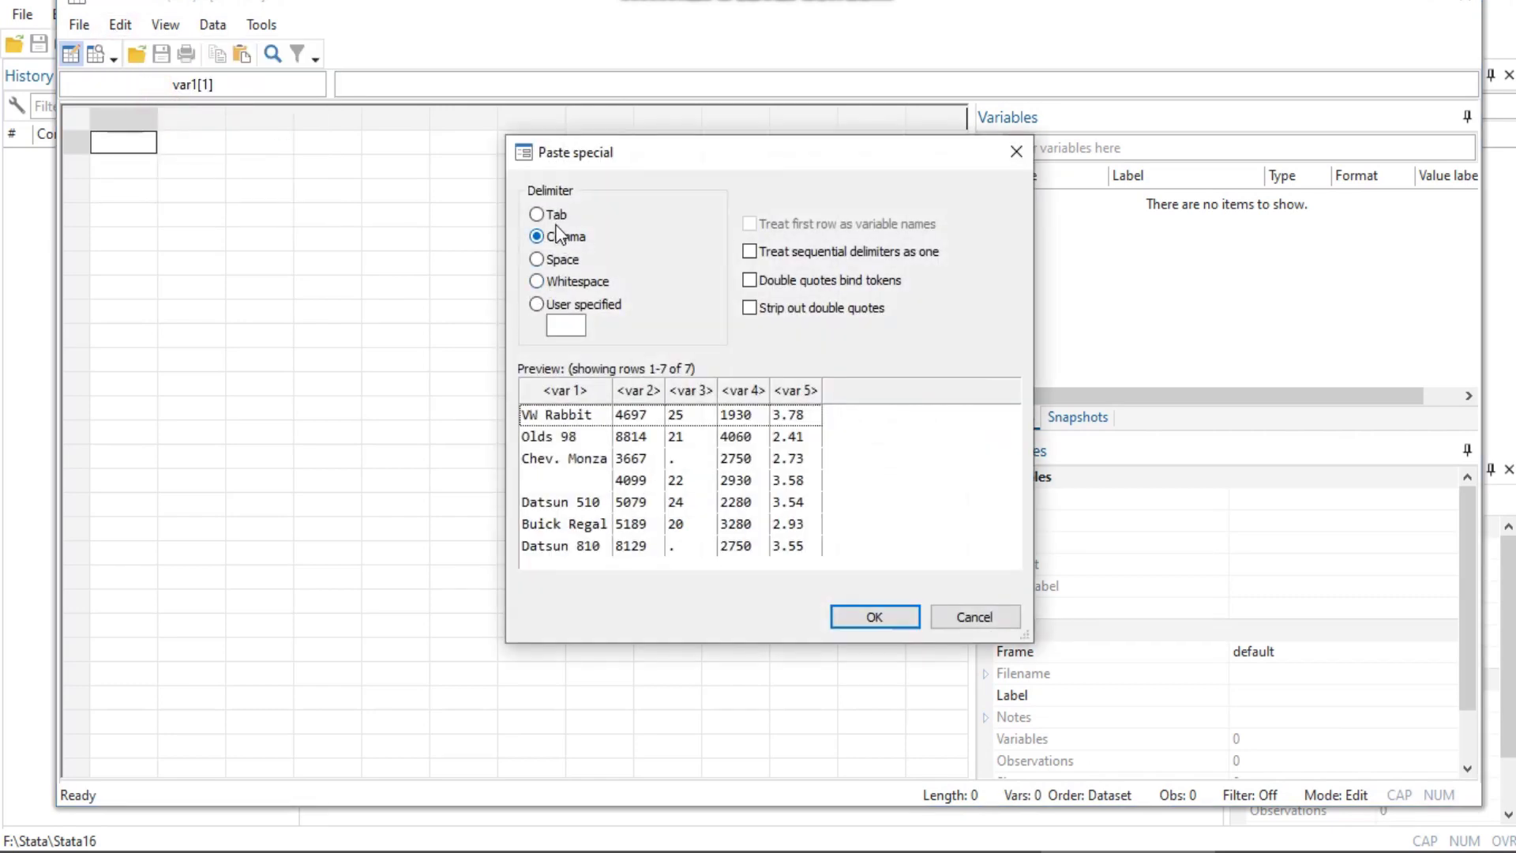
pyautogui.click(554, 216)
pyautogui.click(553, 237)
pyautogui.click(554, 260)
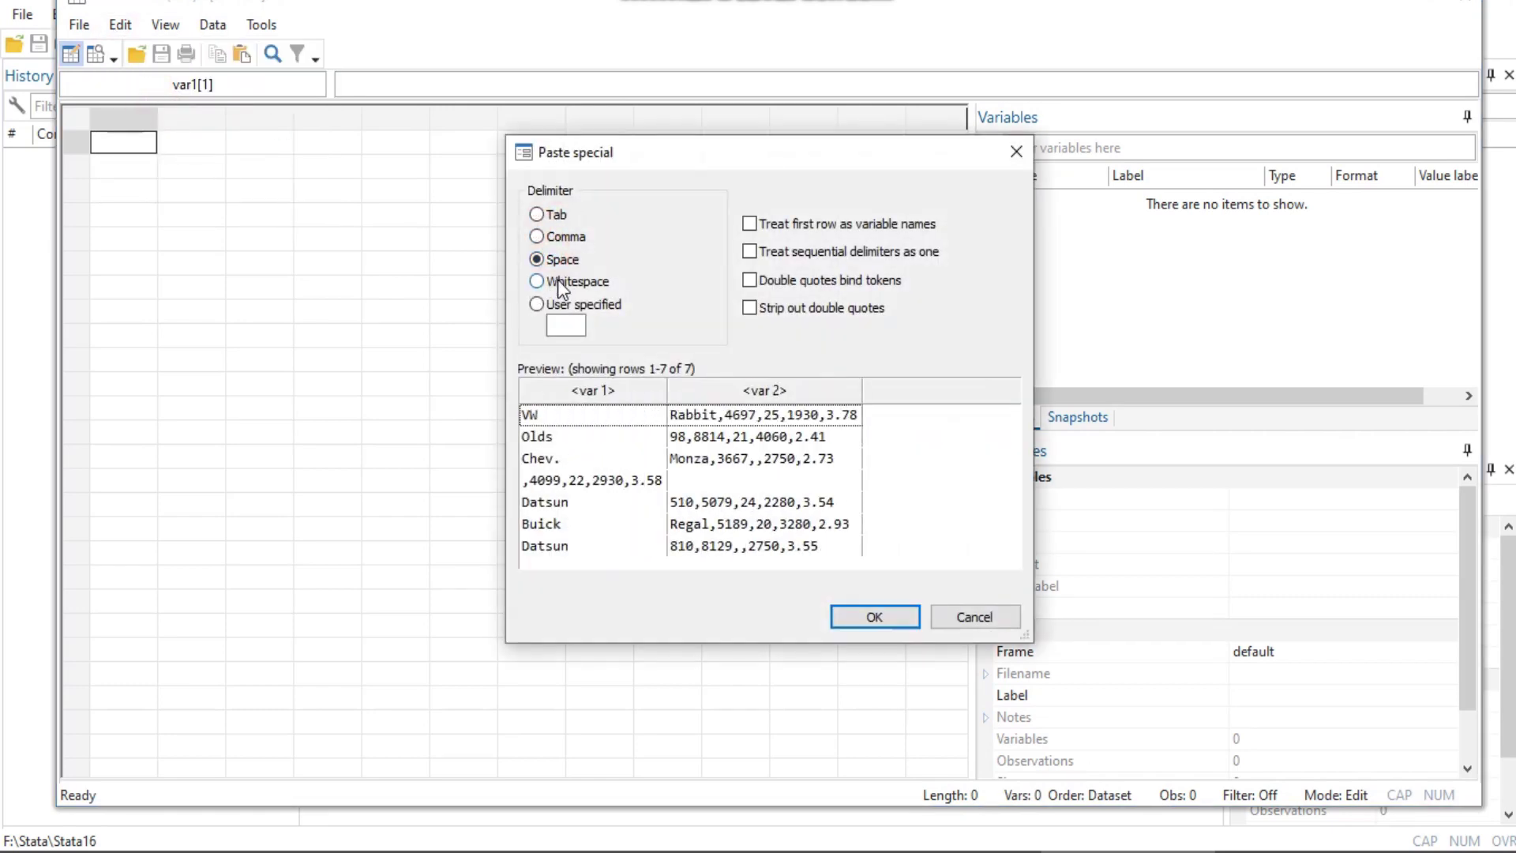
pyautogui.click(559, 282)
pyautogui.click(561, 304)
pyautogui.click(564, 239)
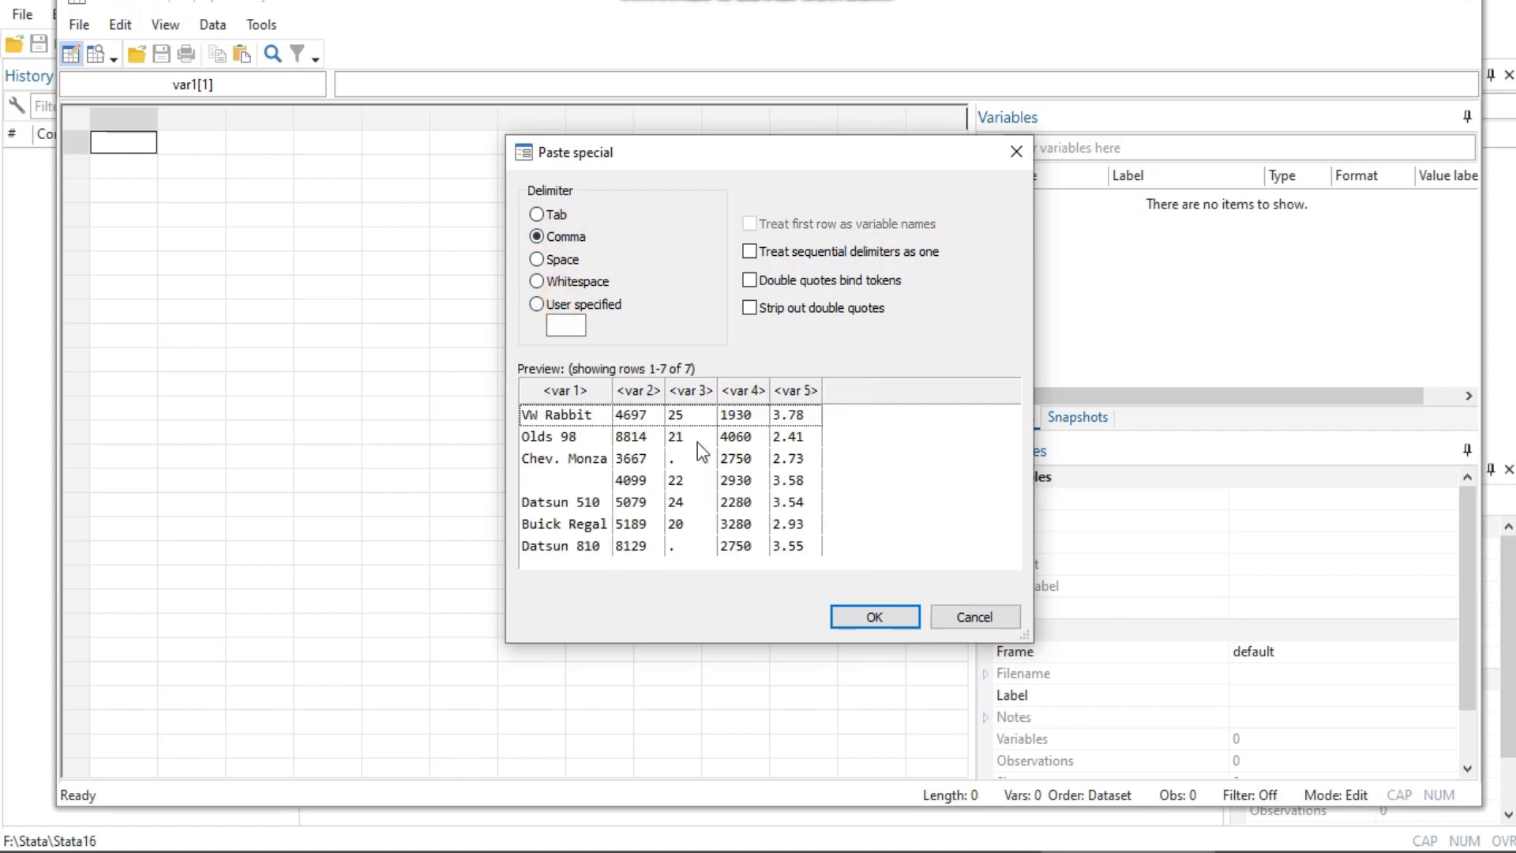
pyautogui.click(876, 609)
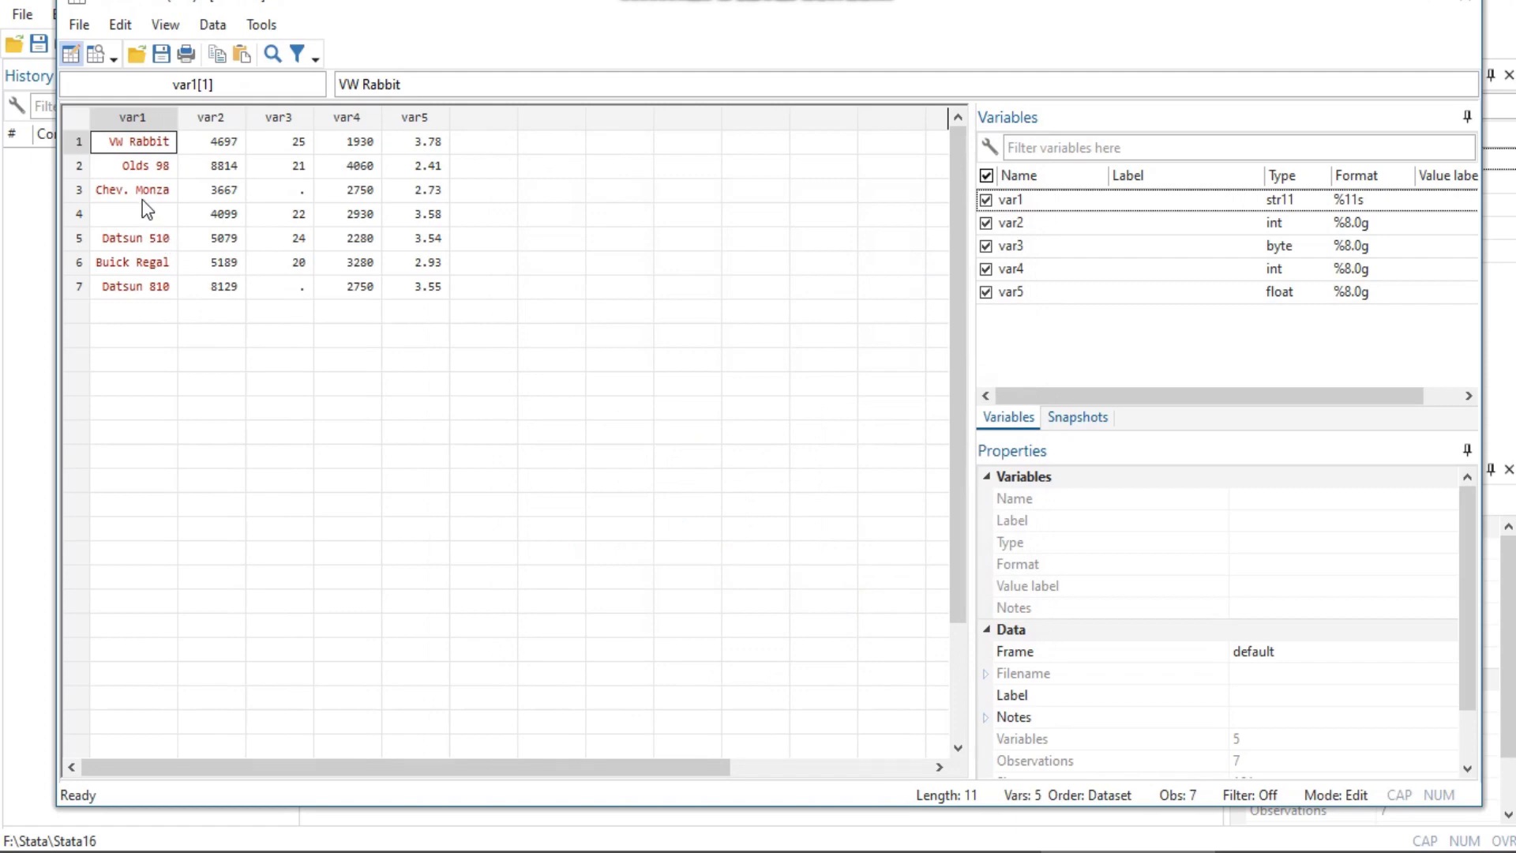
# - Close the Data Editor and check the paste record in the Results window
pyautogui.click(1465, 6)
pyautogui.moveTo(334, 489); pyautogui.dragTo(727, 497)
pyautogui.click(686, 474)
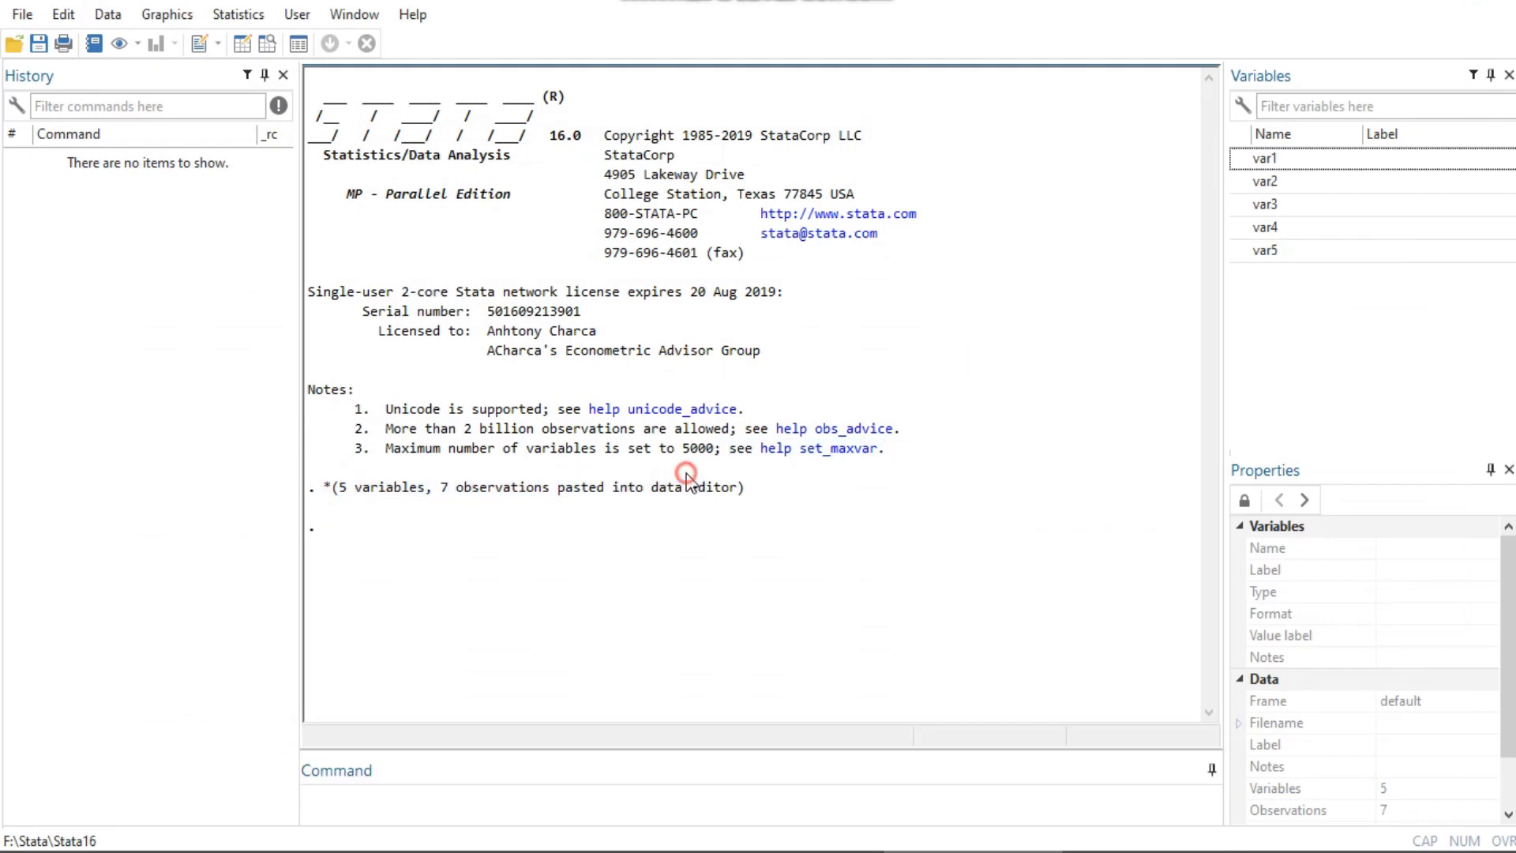
# - Copy the AMC Concord to Buick Century rows from the auto-Text file in Notepad and switch back to Stata
pyautogui.click(661, 829)
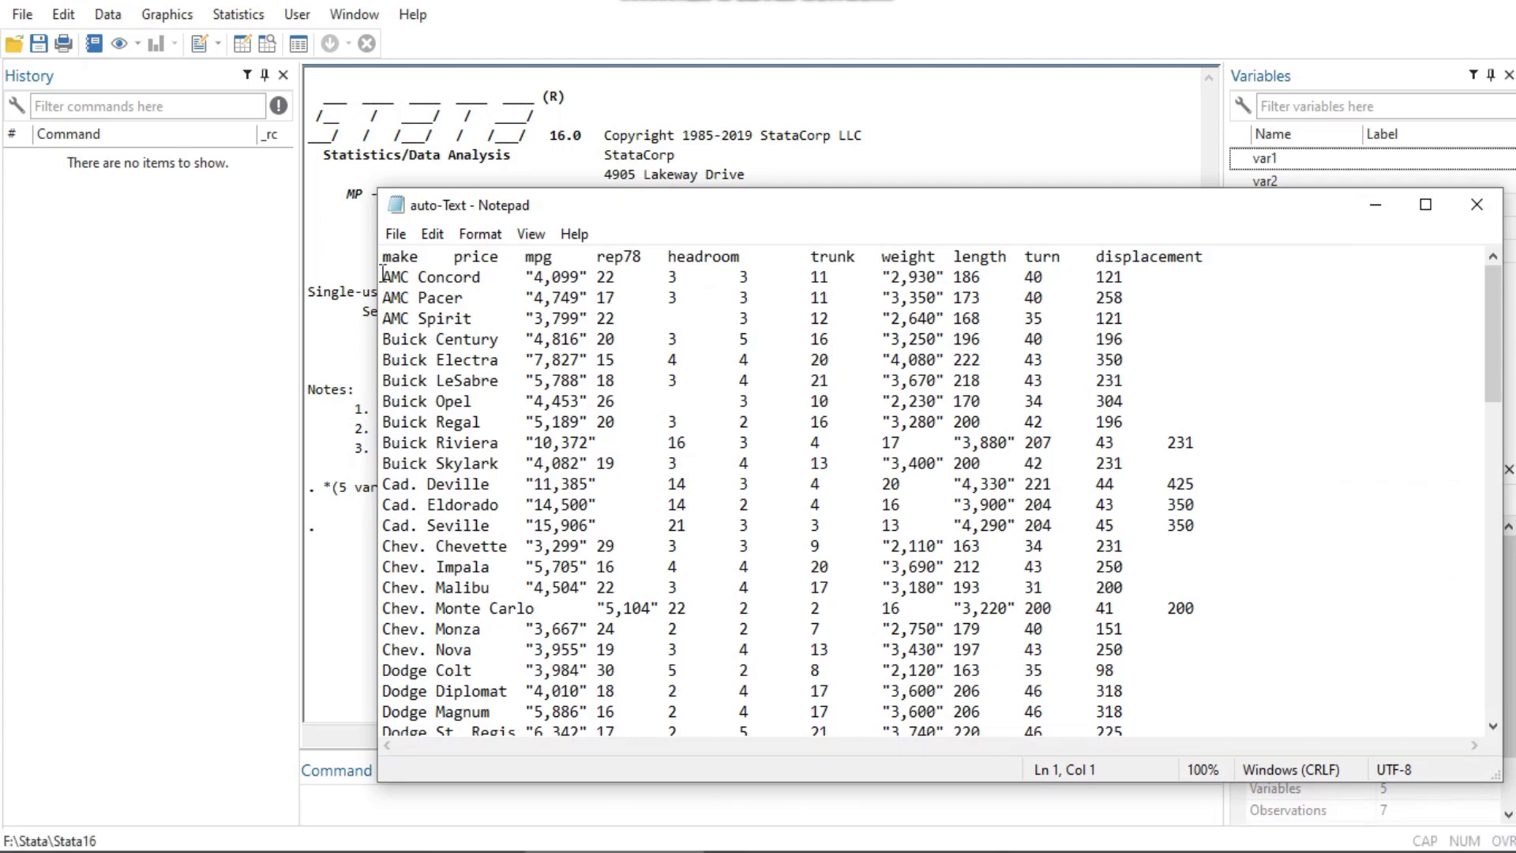
pyautogui.moveTo(381, 275); pyautogui.dragTo(1141, 340)
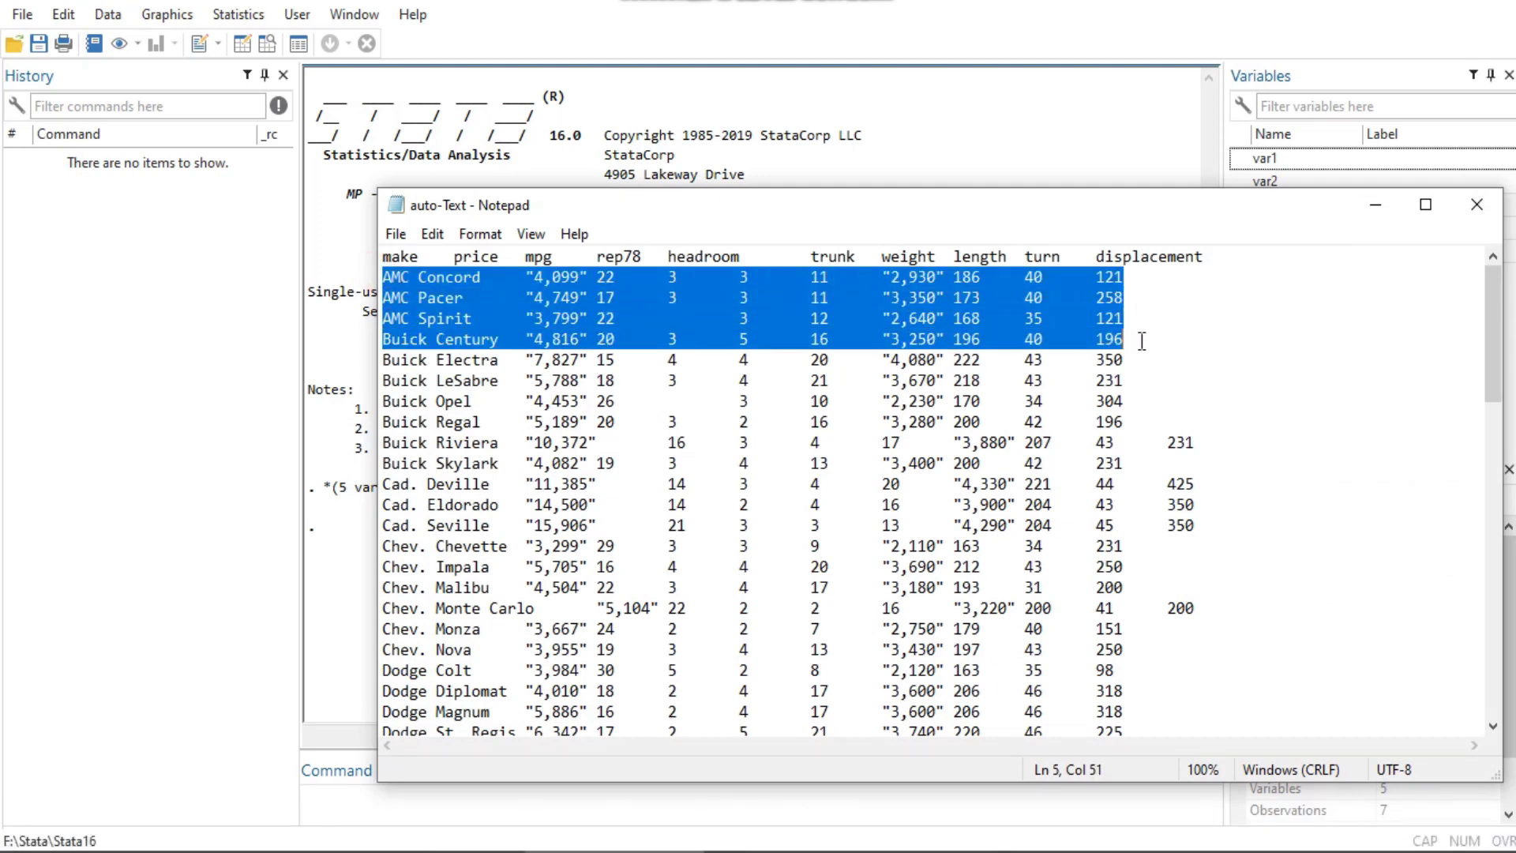
pyautogui.rightClick(922, 321)
pyautogui.click(979, 392)
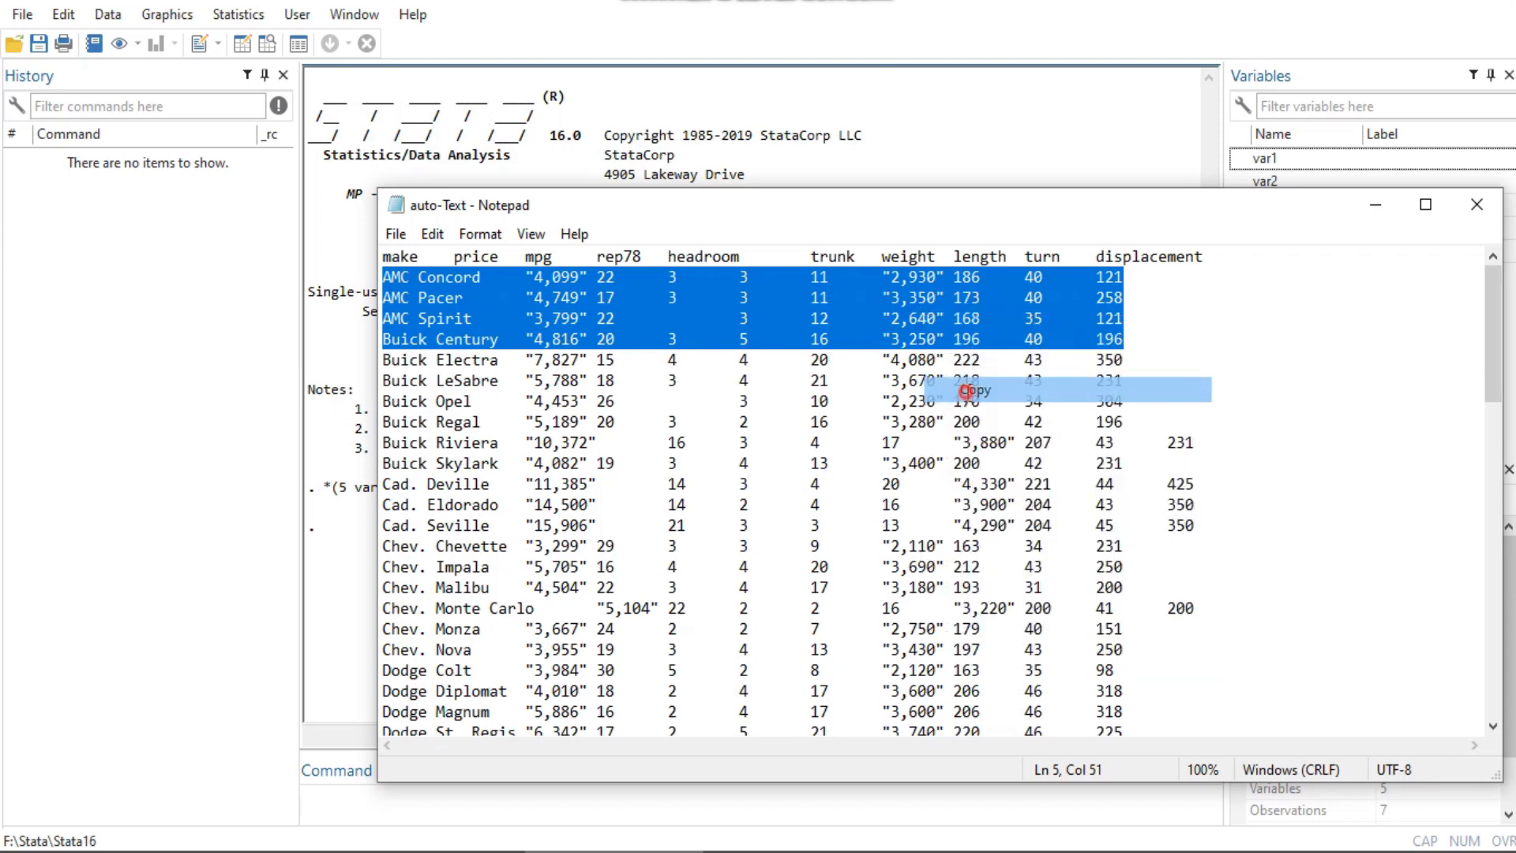
pyautogui.click(967, 831)
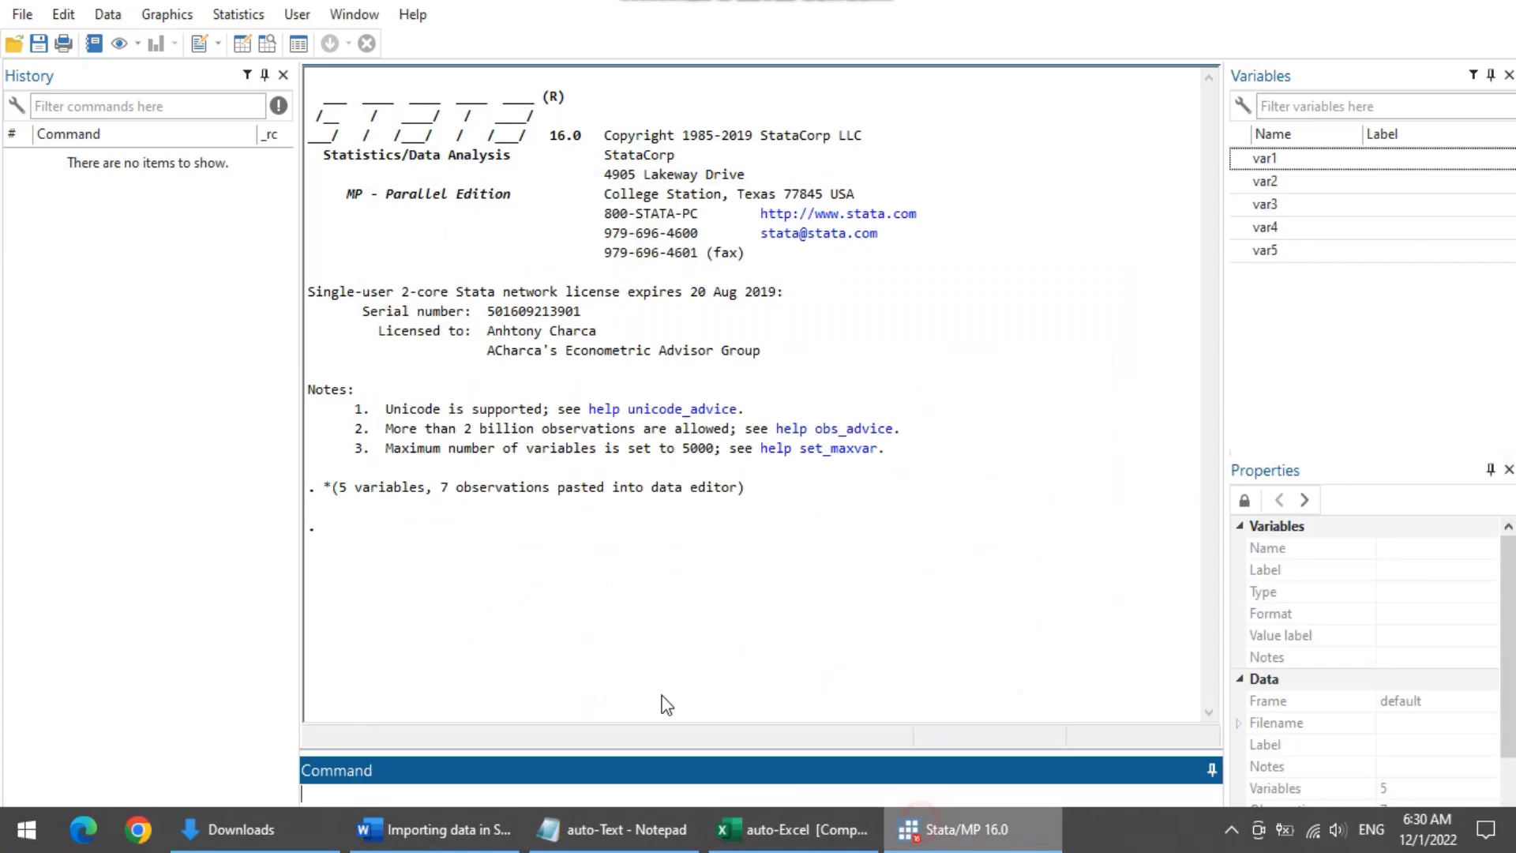
# - Reopen the Data Editor in edit mode to show the pasted car dataset
pyautogui.click(105, 12)
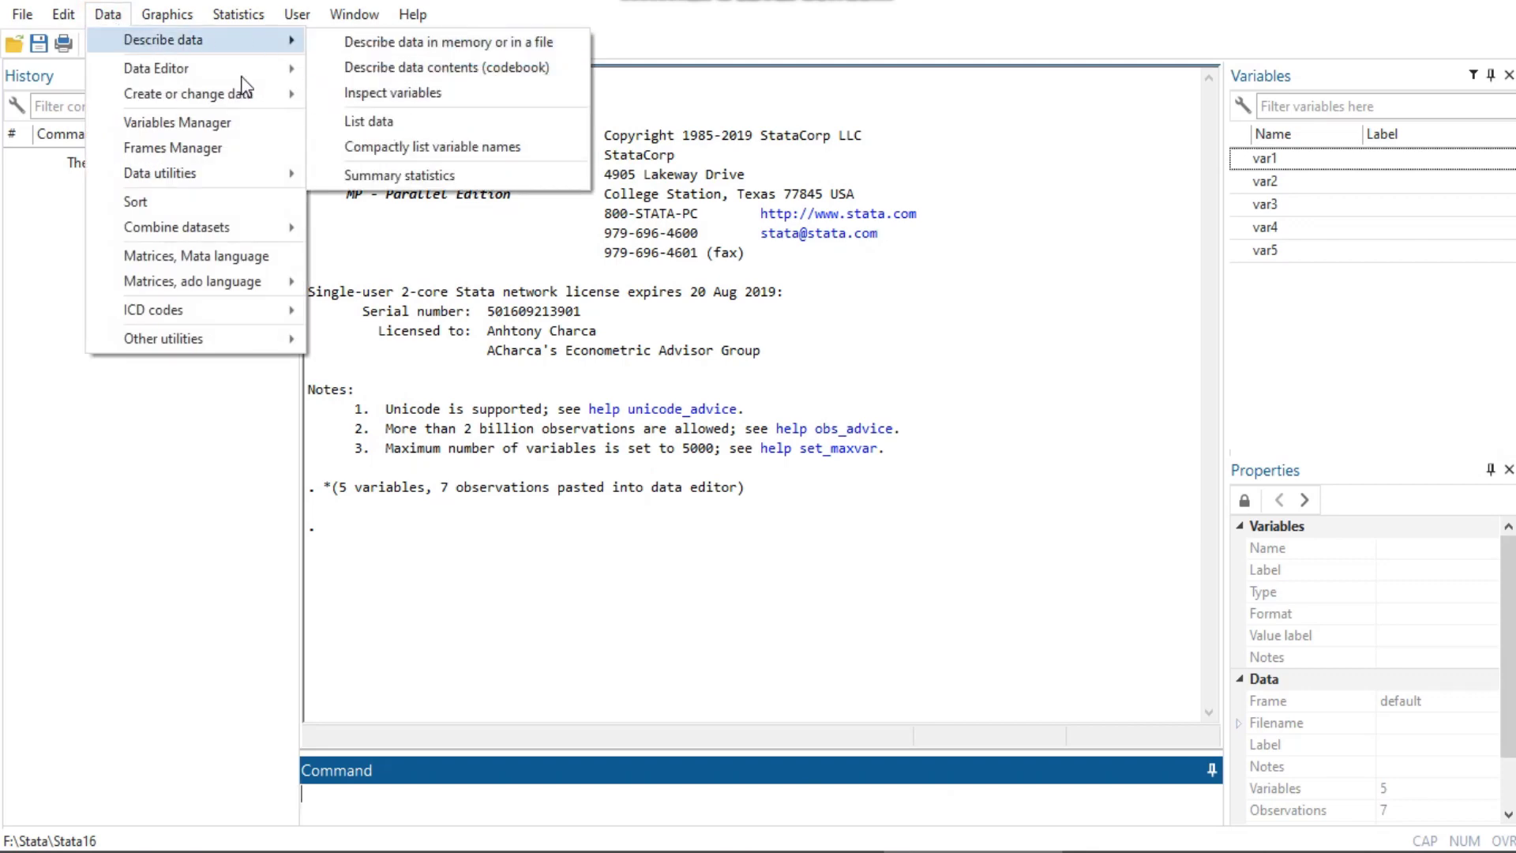
pyautogui.moveTo(215, 78)
pyautogui.click(351, 71)
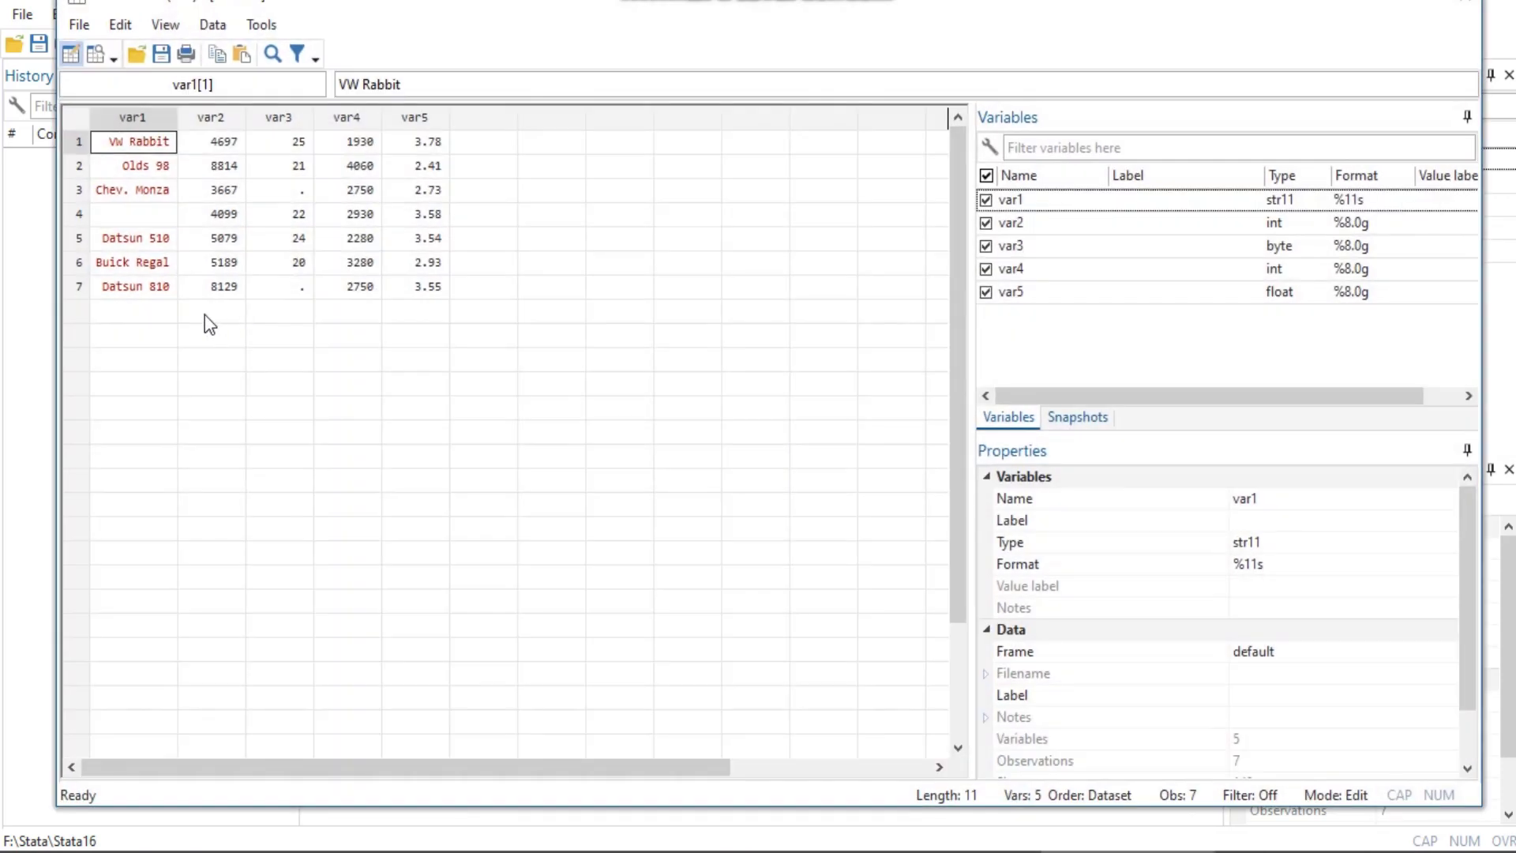
# - Paste the copied text rows at var1 row 8 with Paste Special, using the Tab delimiter and accepting the data type mismatches
pyautogui.click(140, 313)
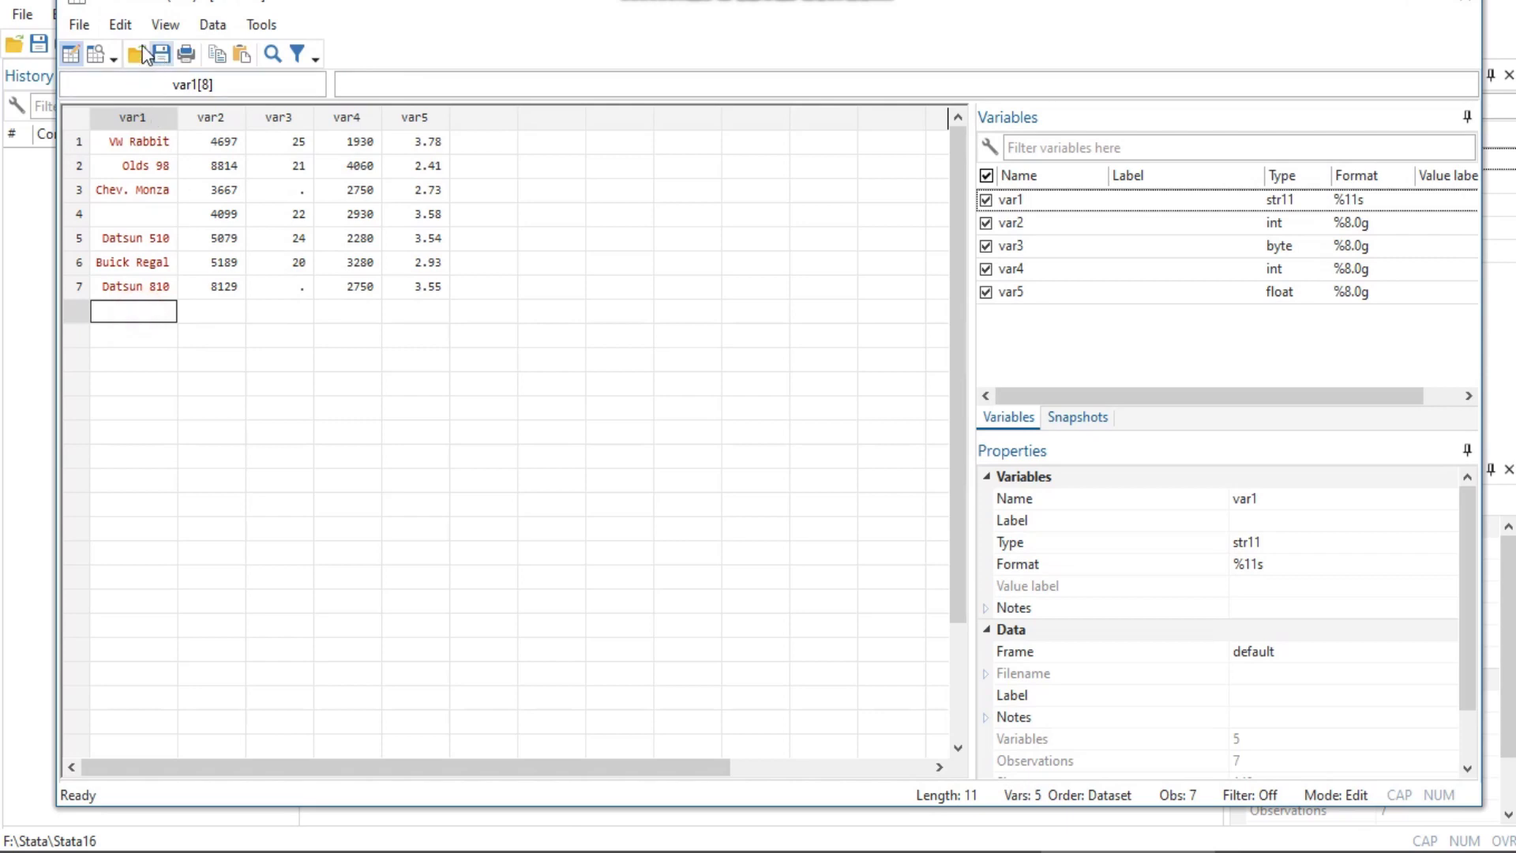
pyautogui.click(120, 25)
pyautogui.click(185, 100)
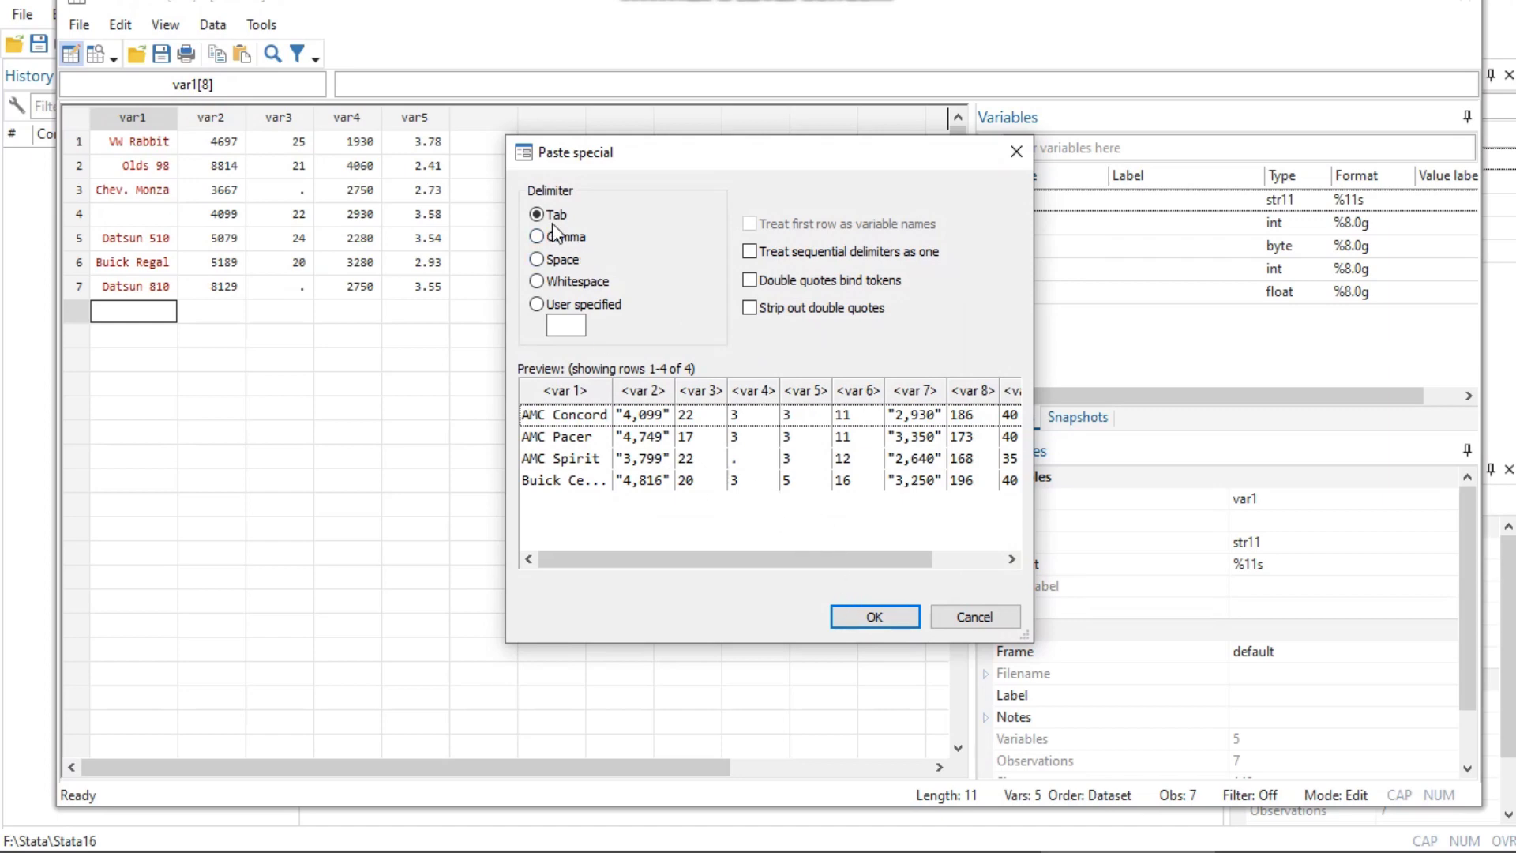
pyautogui.click(873, 615)
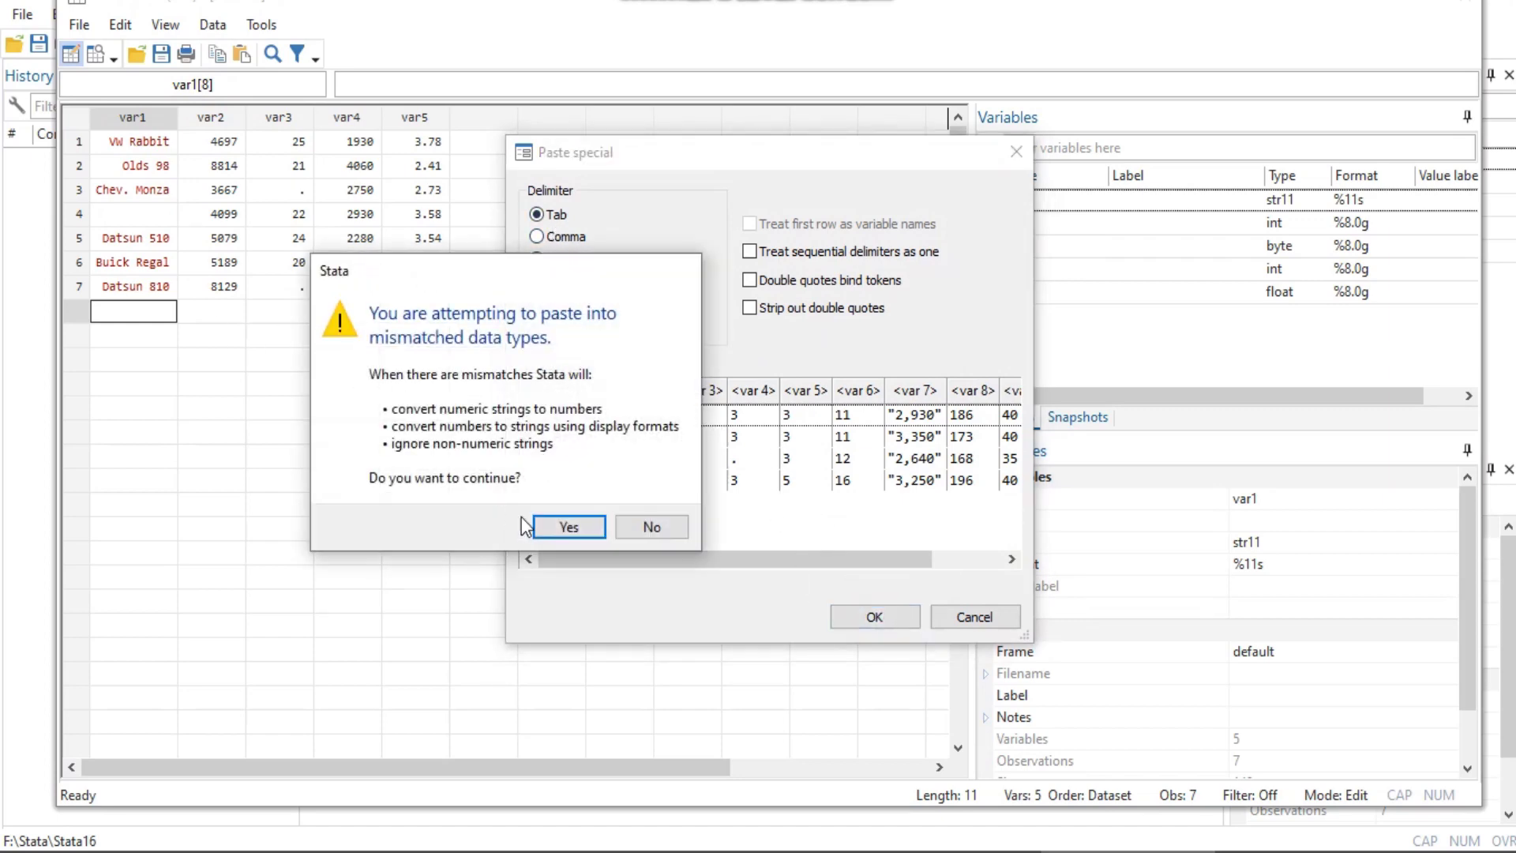
pyautogui.click(551, 526)
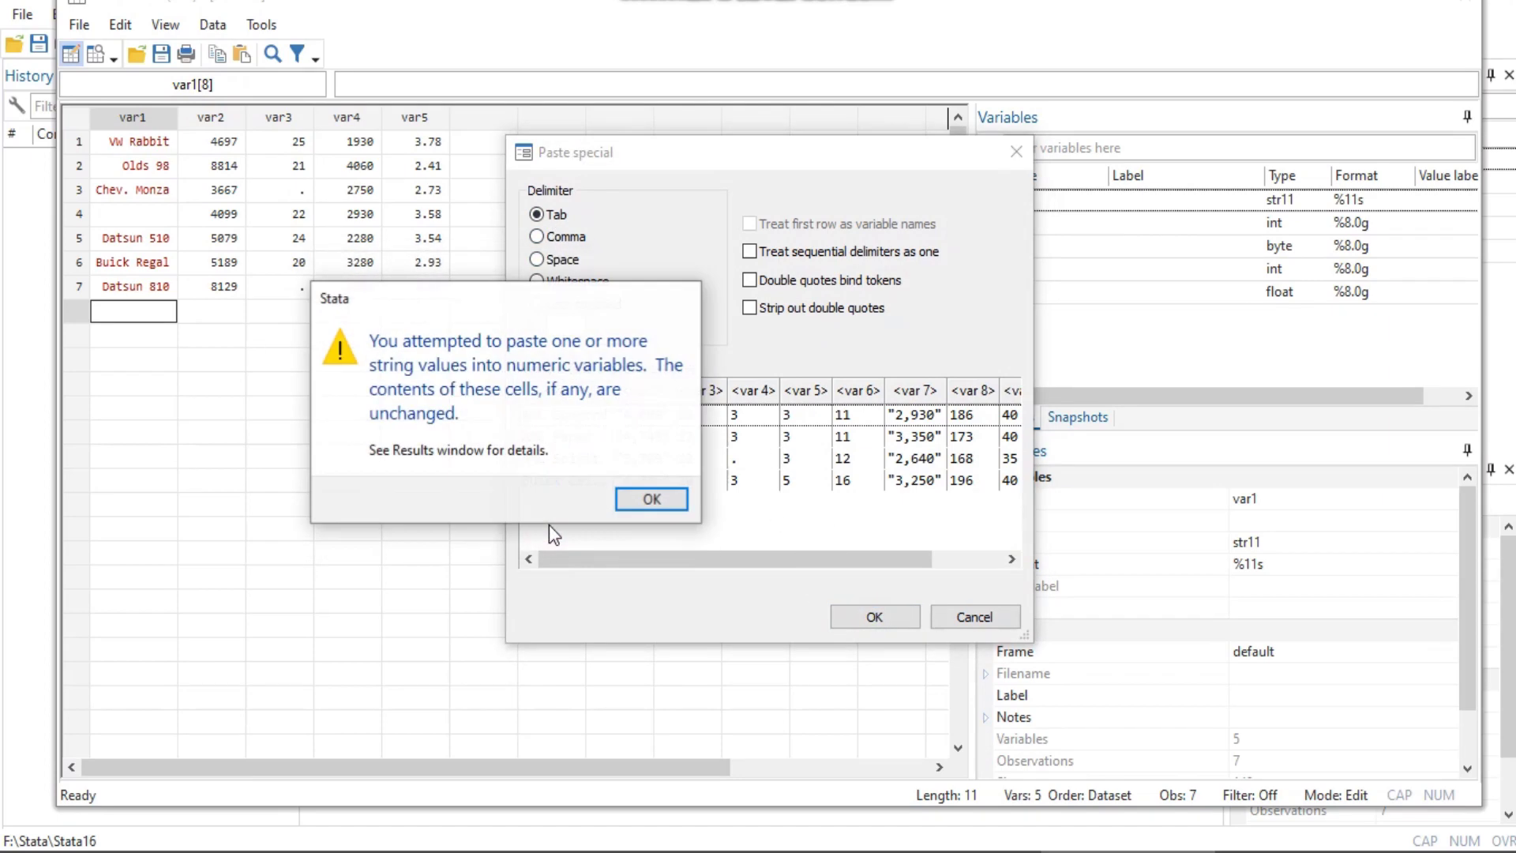
pyautogui.click(649, 499)
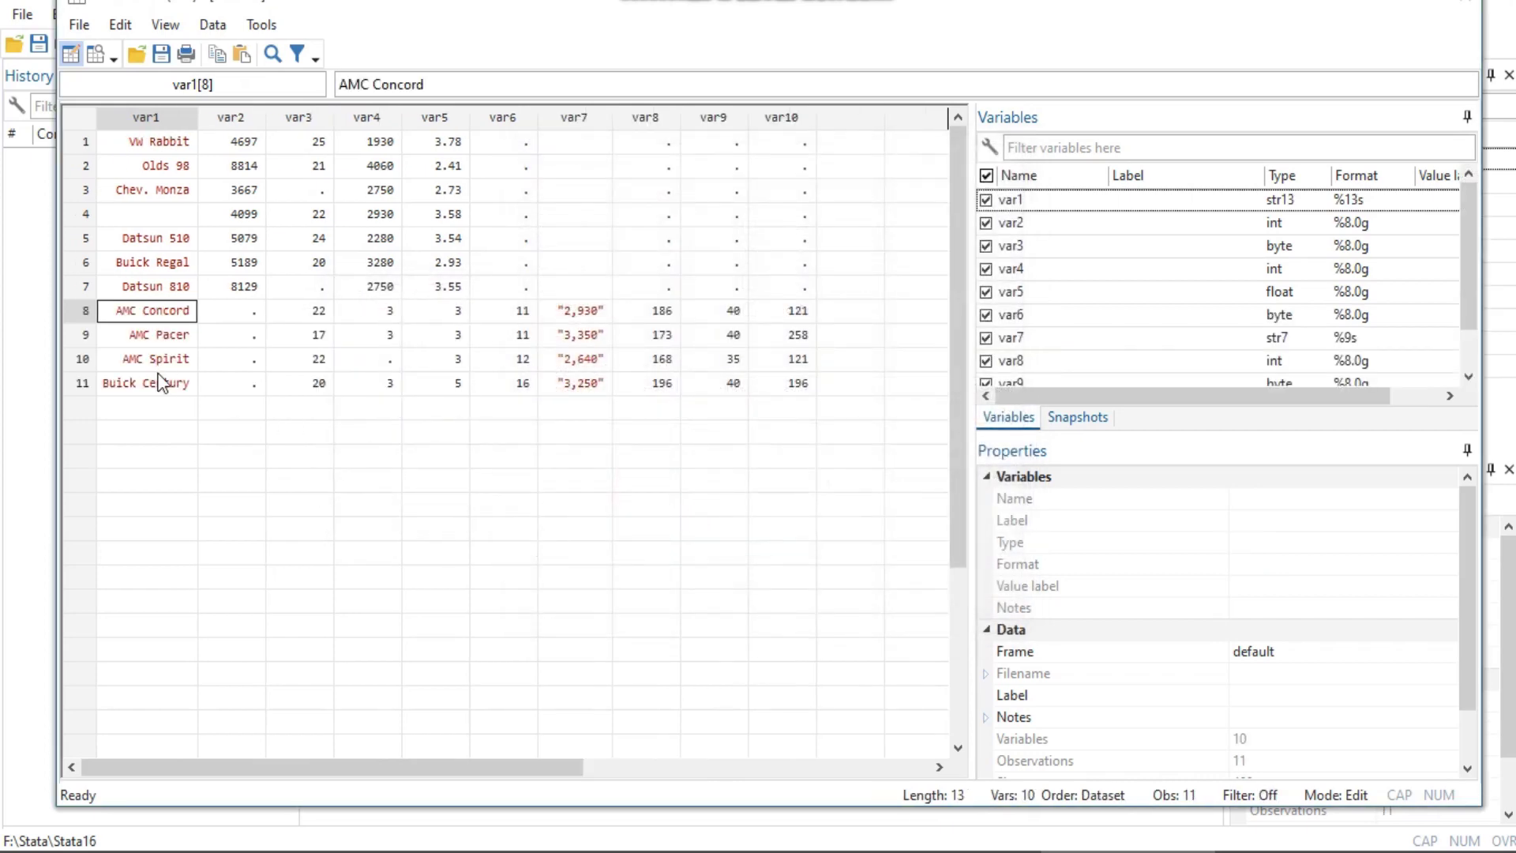
# - Select the empty var1 cell in row 13, leaving one blank row below the existing data
pyautogui.click(724, 334)
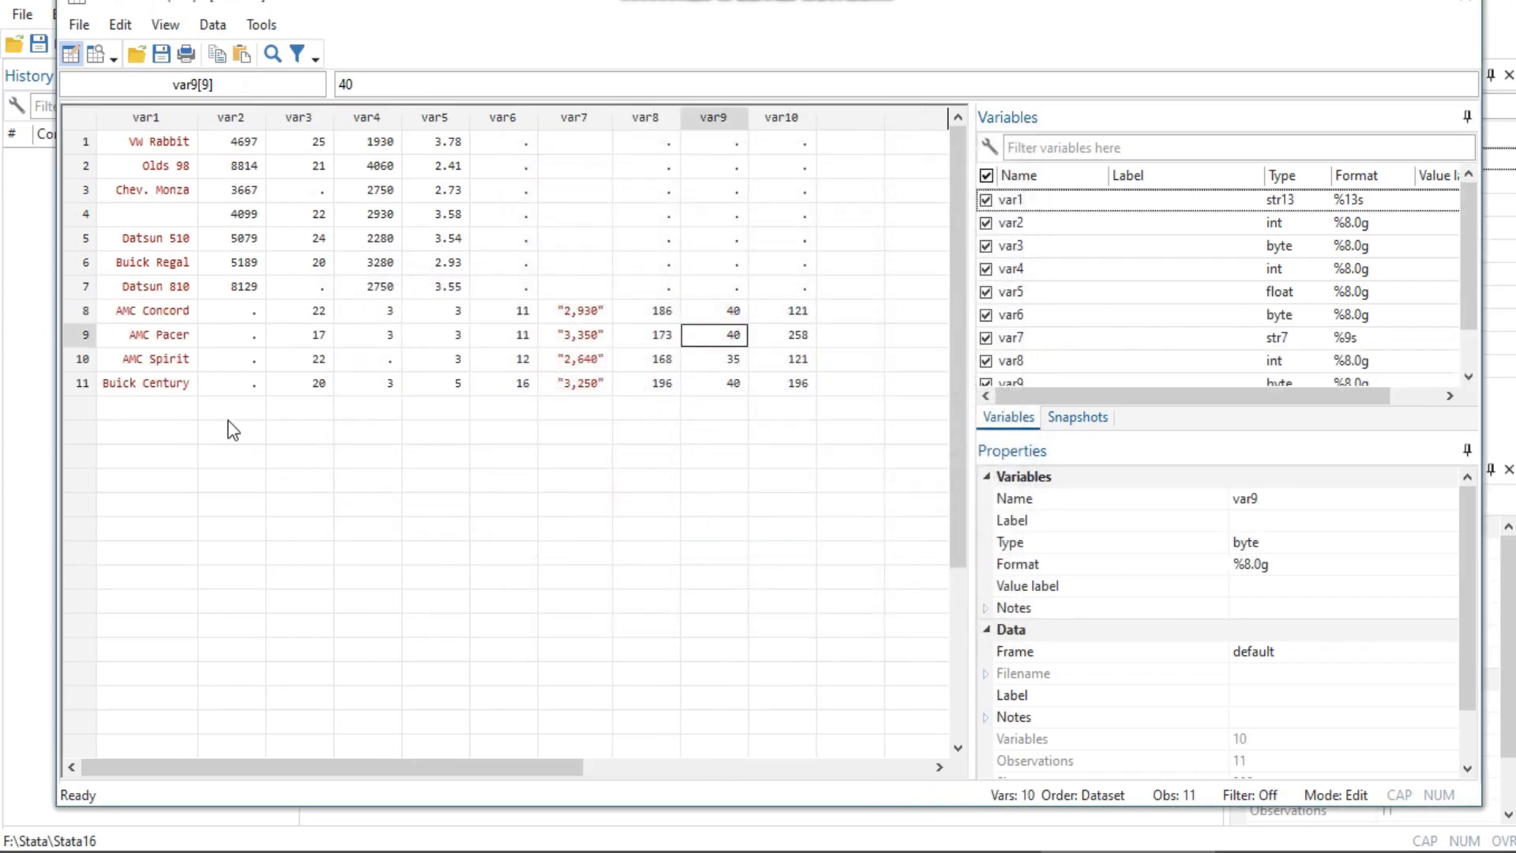
pyautogui.click(158, 417)
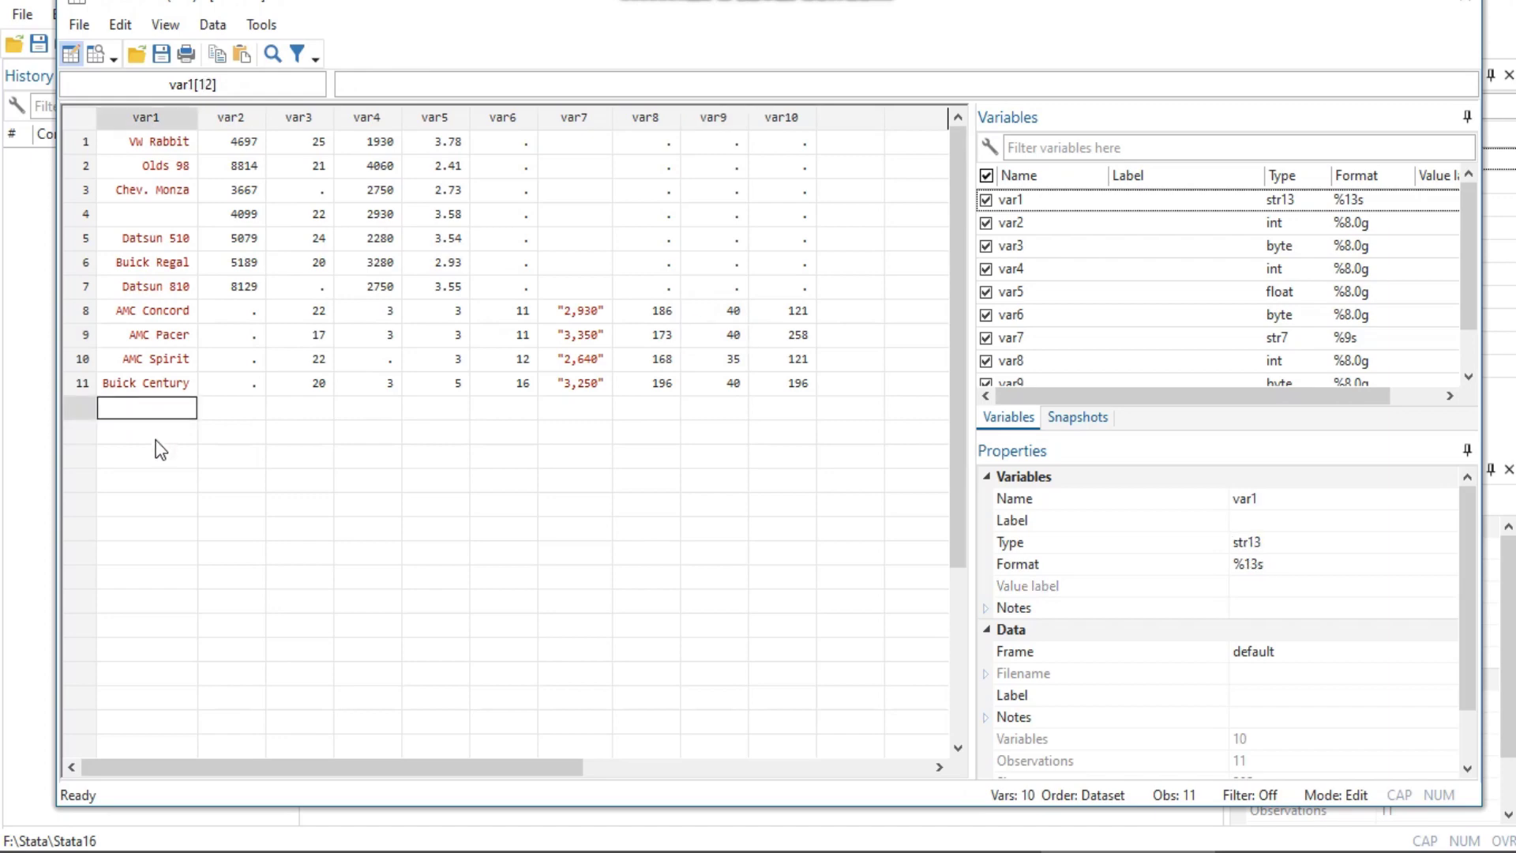
pyautogui.click(156, 439)
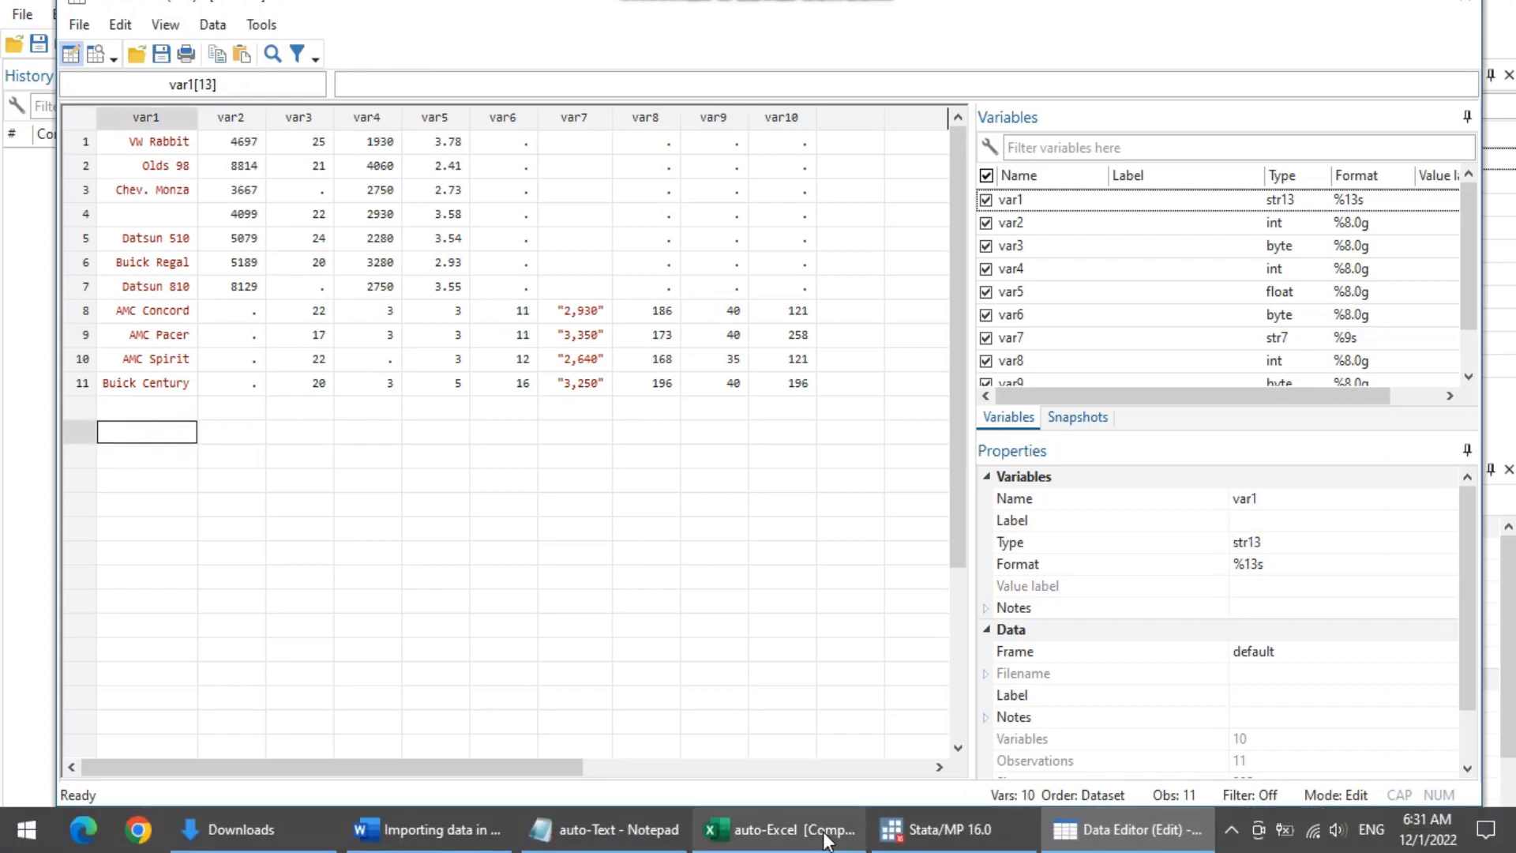
# - Switch to the auto-Excel workbook and copy the car data in A2:J22 without the header row
pyautogui.click(770, 843)
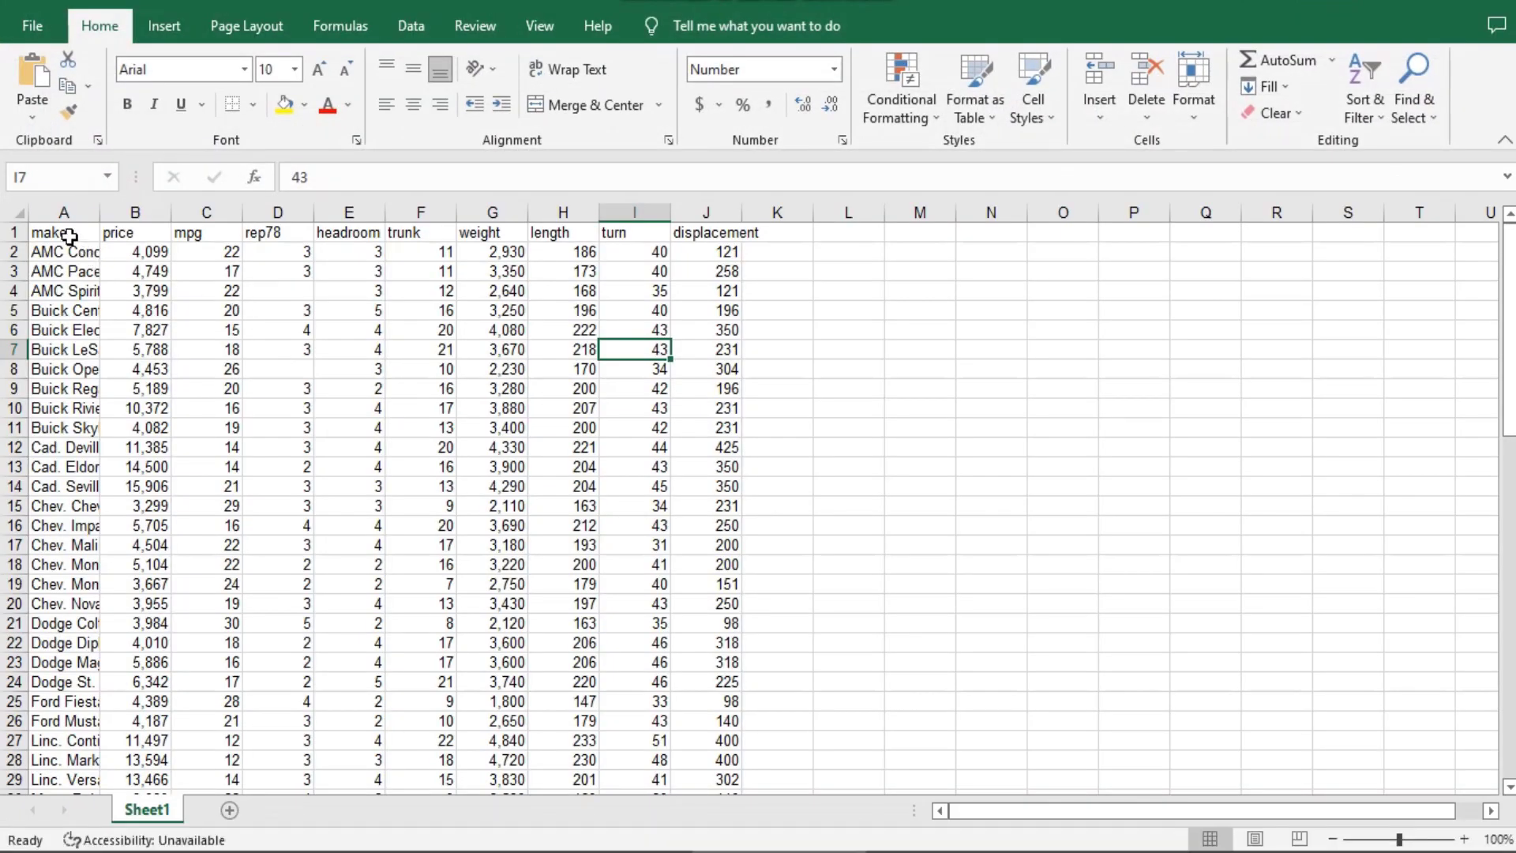
pyautogui.moveTo(71, 251); pyautogui.dragTo(714, 641)
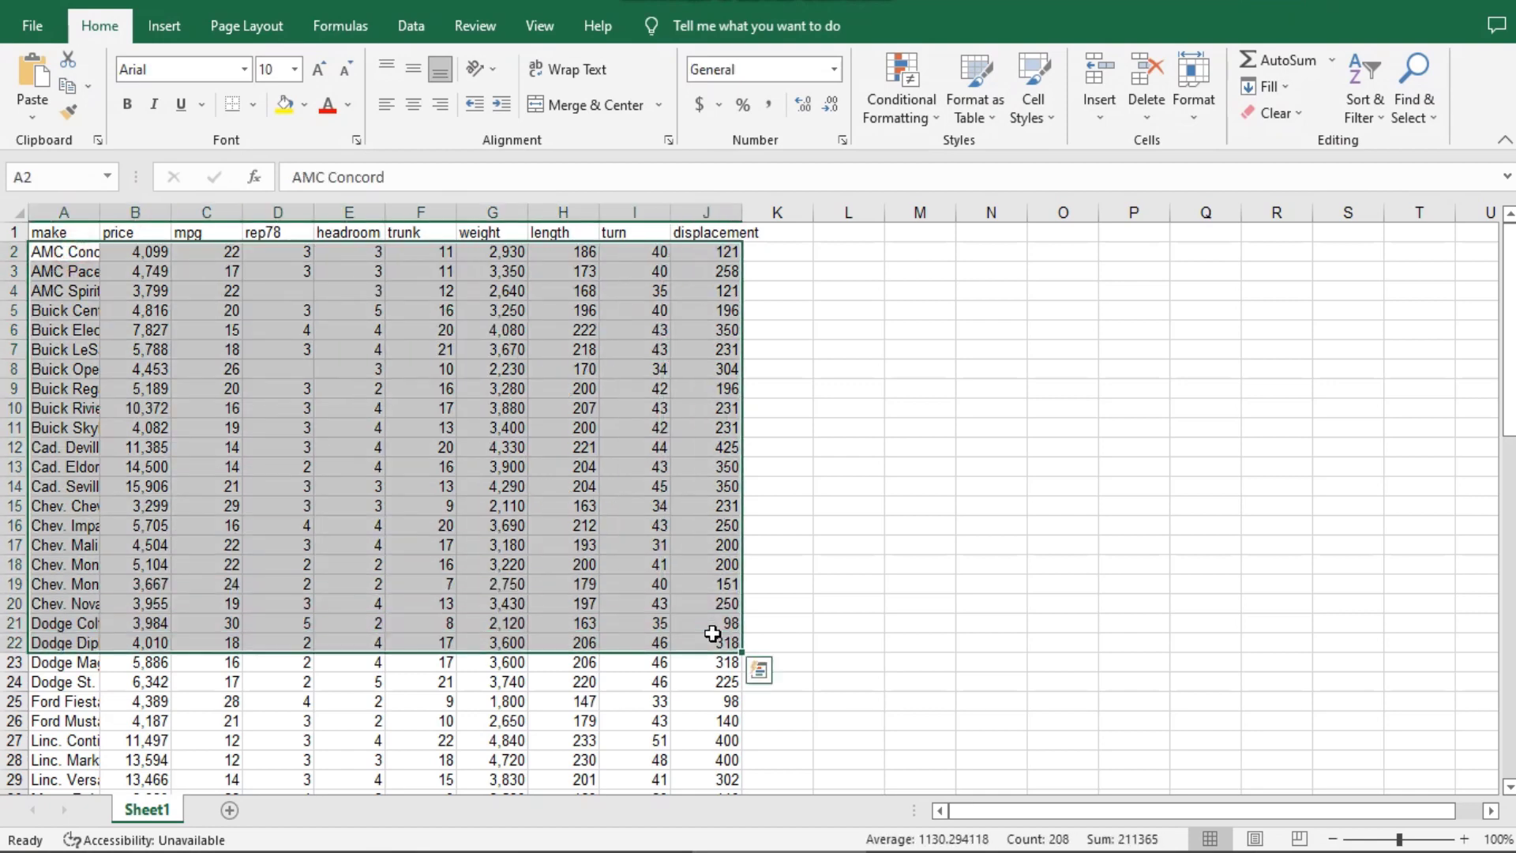
pyautogui.rightClick(268, 332)
pyautogui.click(300, 372)
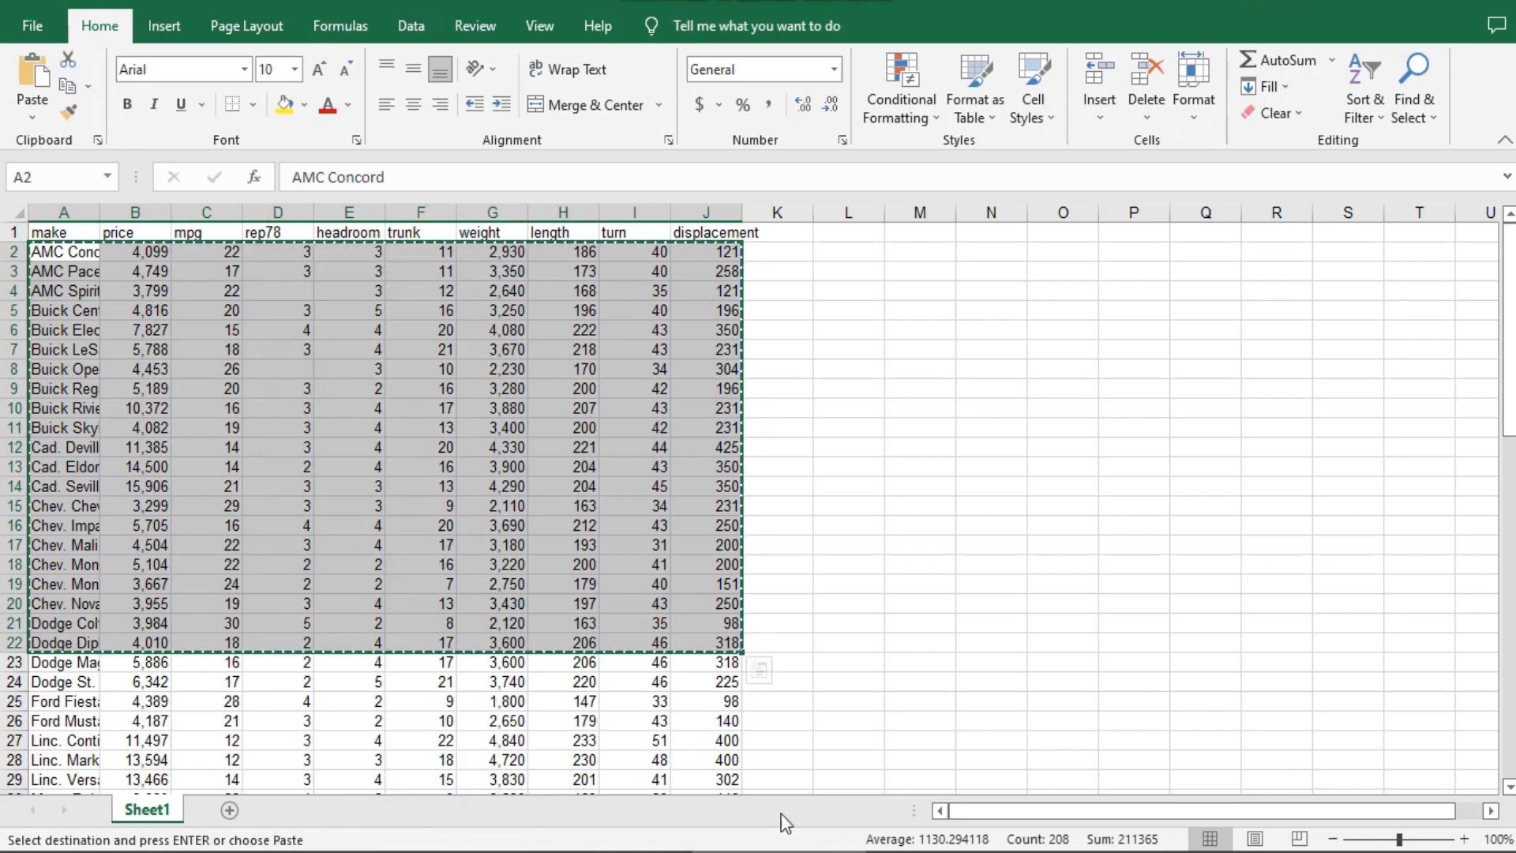
pyautogui.moveTo(804, 845)
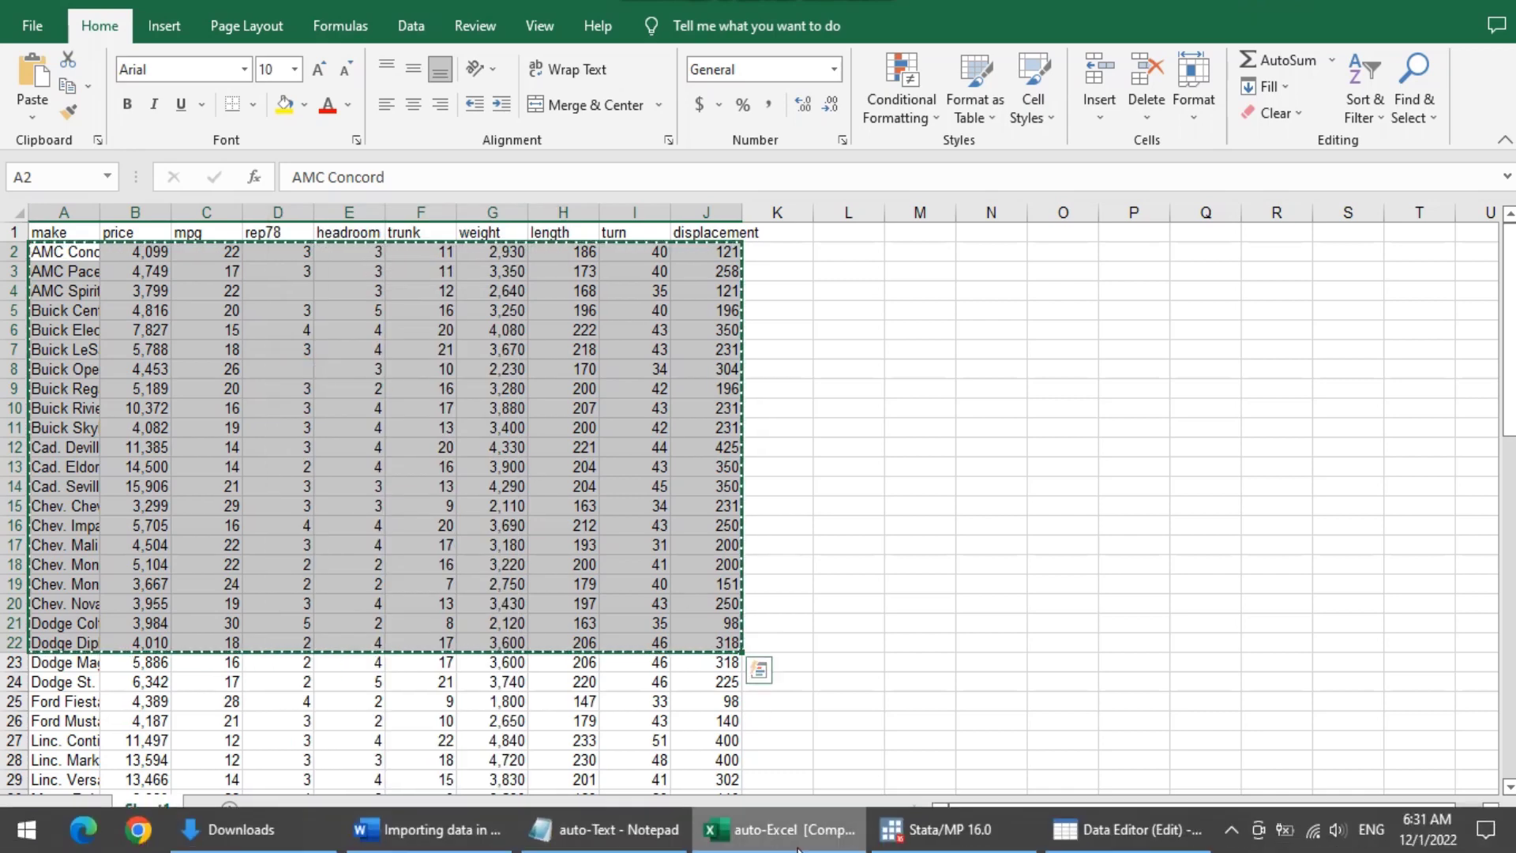
# - Switch to Stata's Data Editor, paste the copied Excel rows at var1 row 13 with the regular Paste command, and close the editor
pyautogui.click(1087, 829)
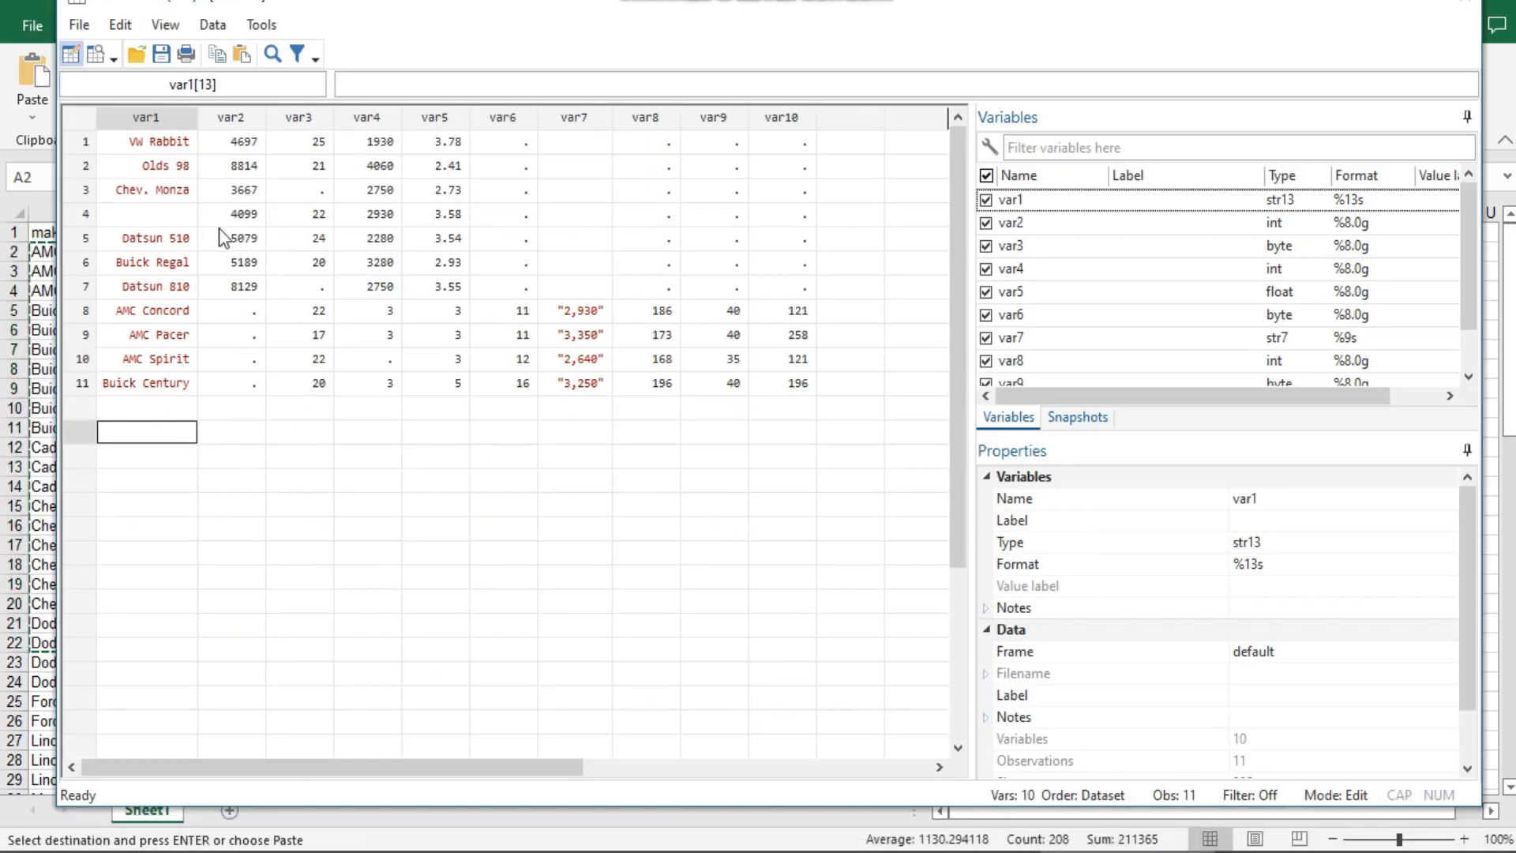
pyautogui.click(131, 33)
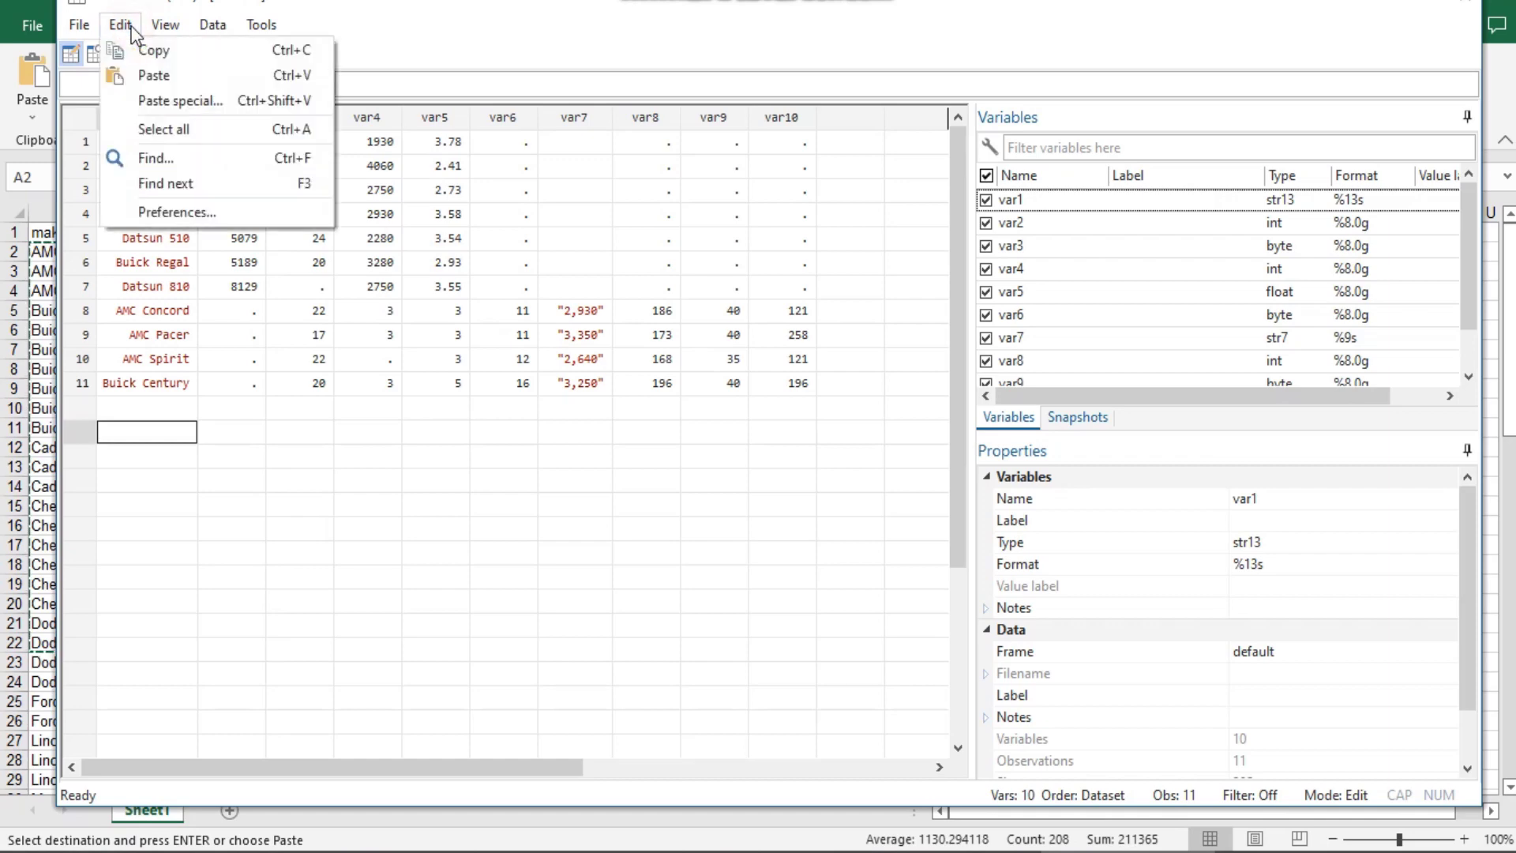
pyautogui.click(155, 75)
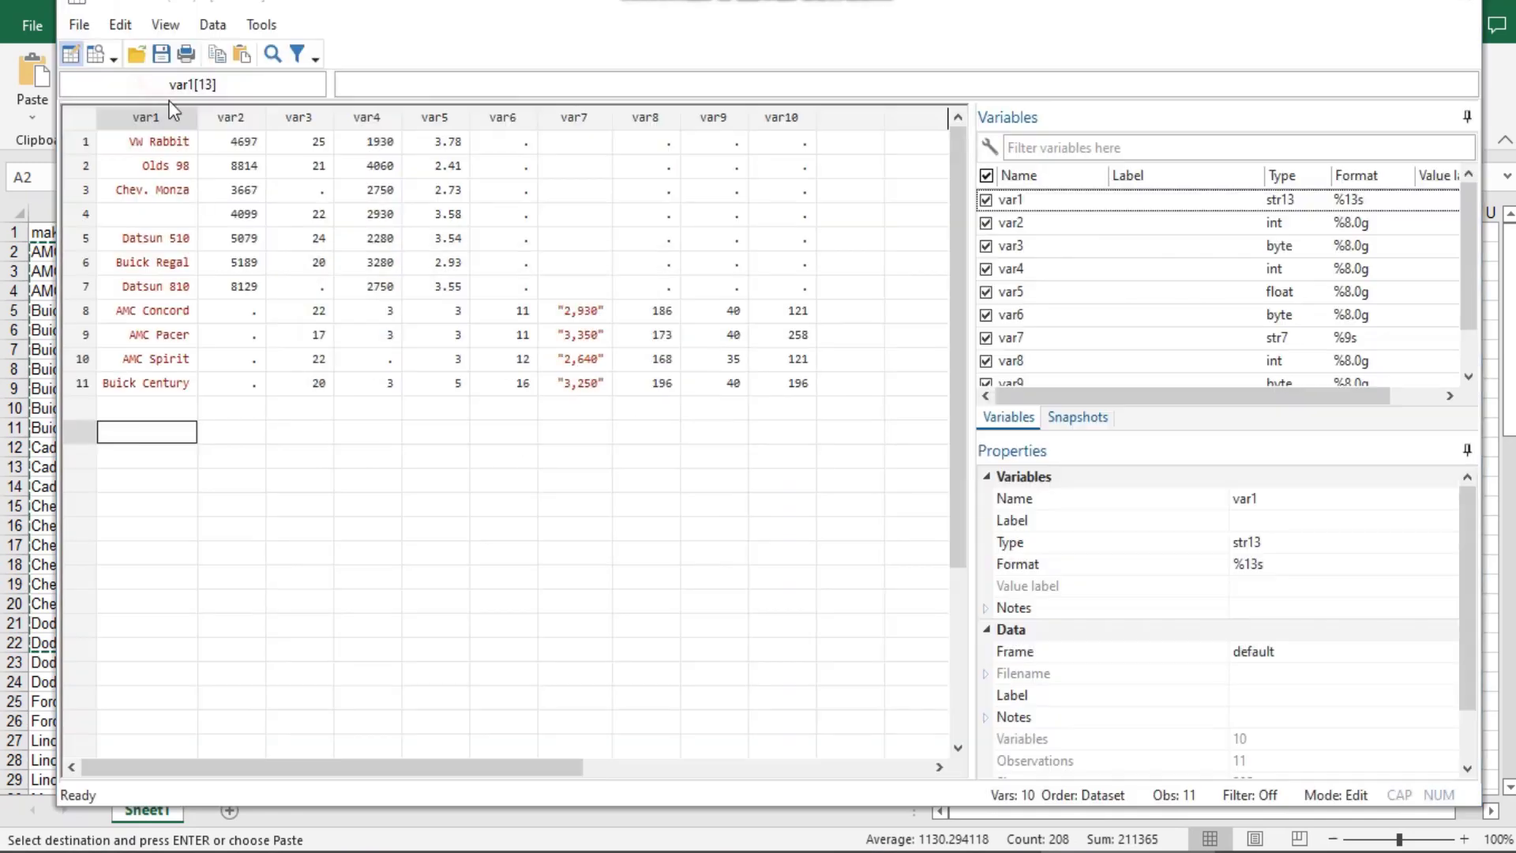
pyautogui.click(569, 528)
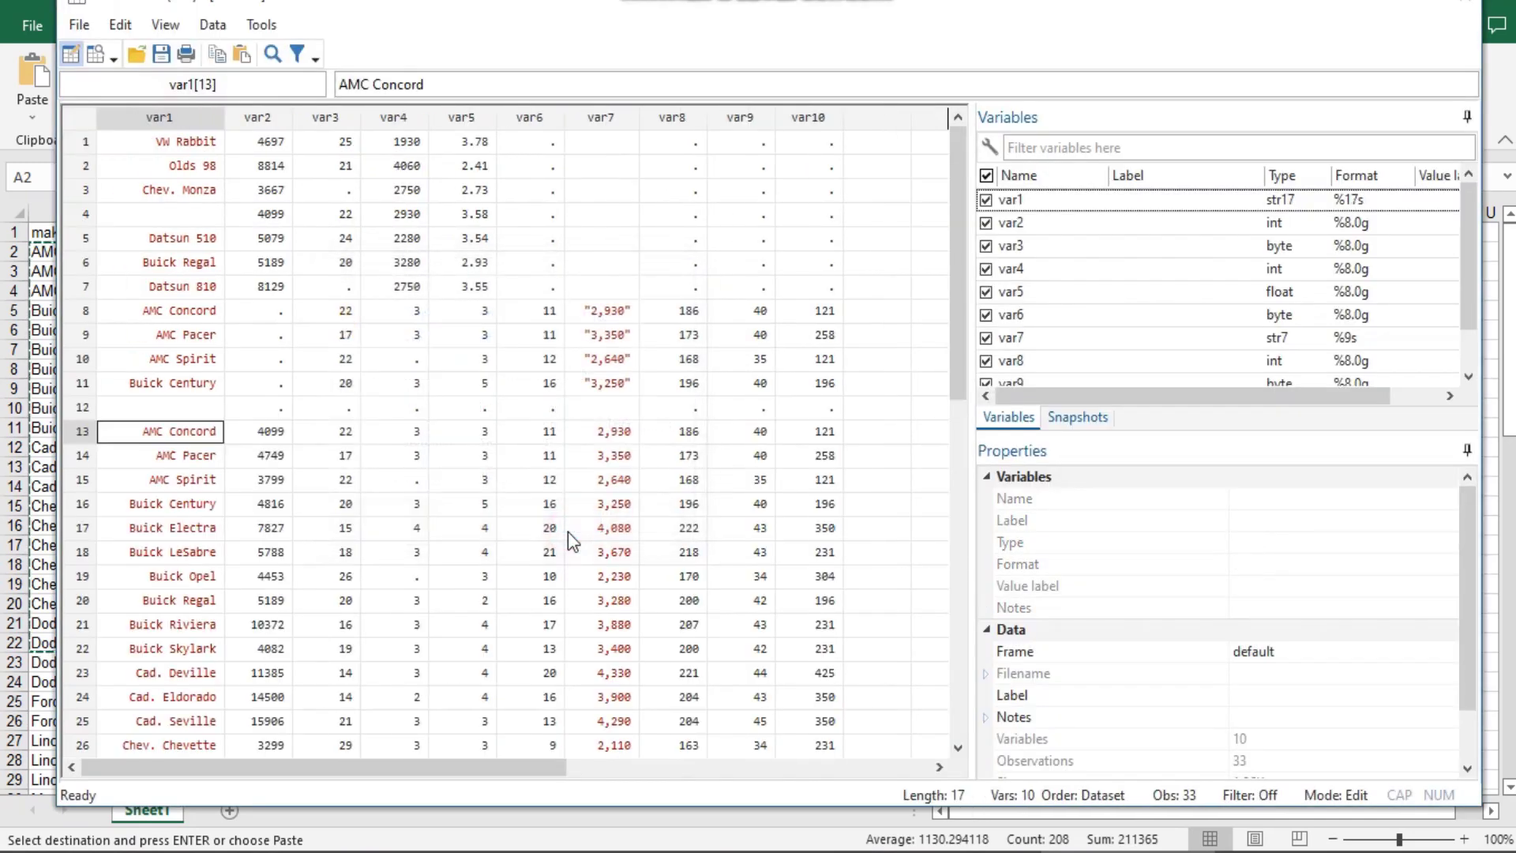
pyautogui.click(1465, 8)
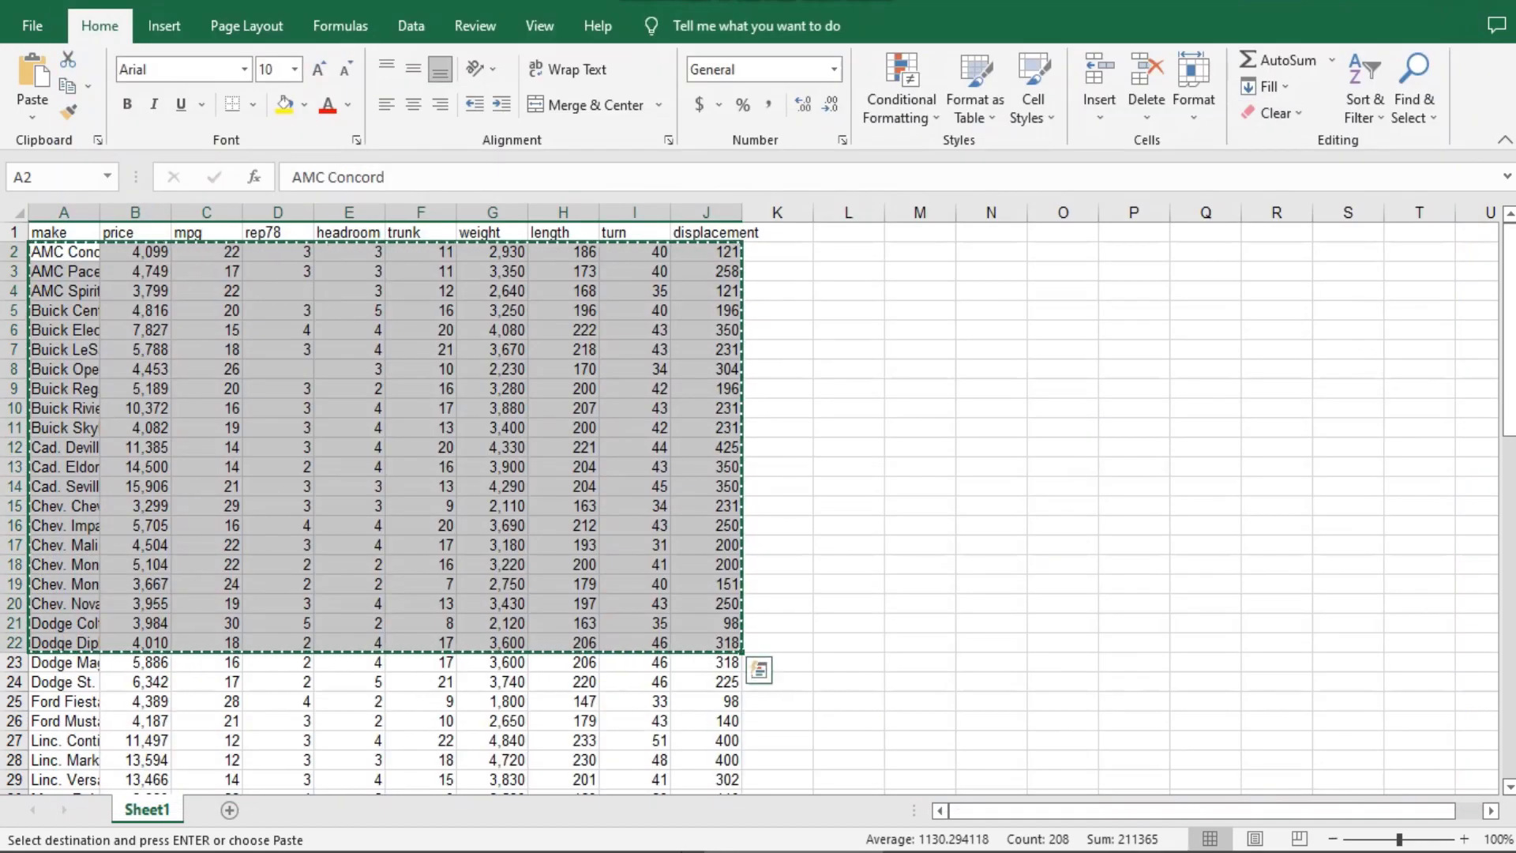
# - Switch to Stata and save the pasted dataset in the Downloads folder as test in Stata Data (*.dta) format
pyautogui.moveTo(699, 845)
pyautogui.click(920, 835)
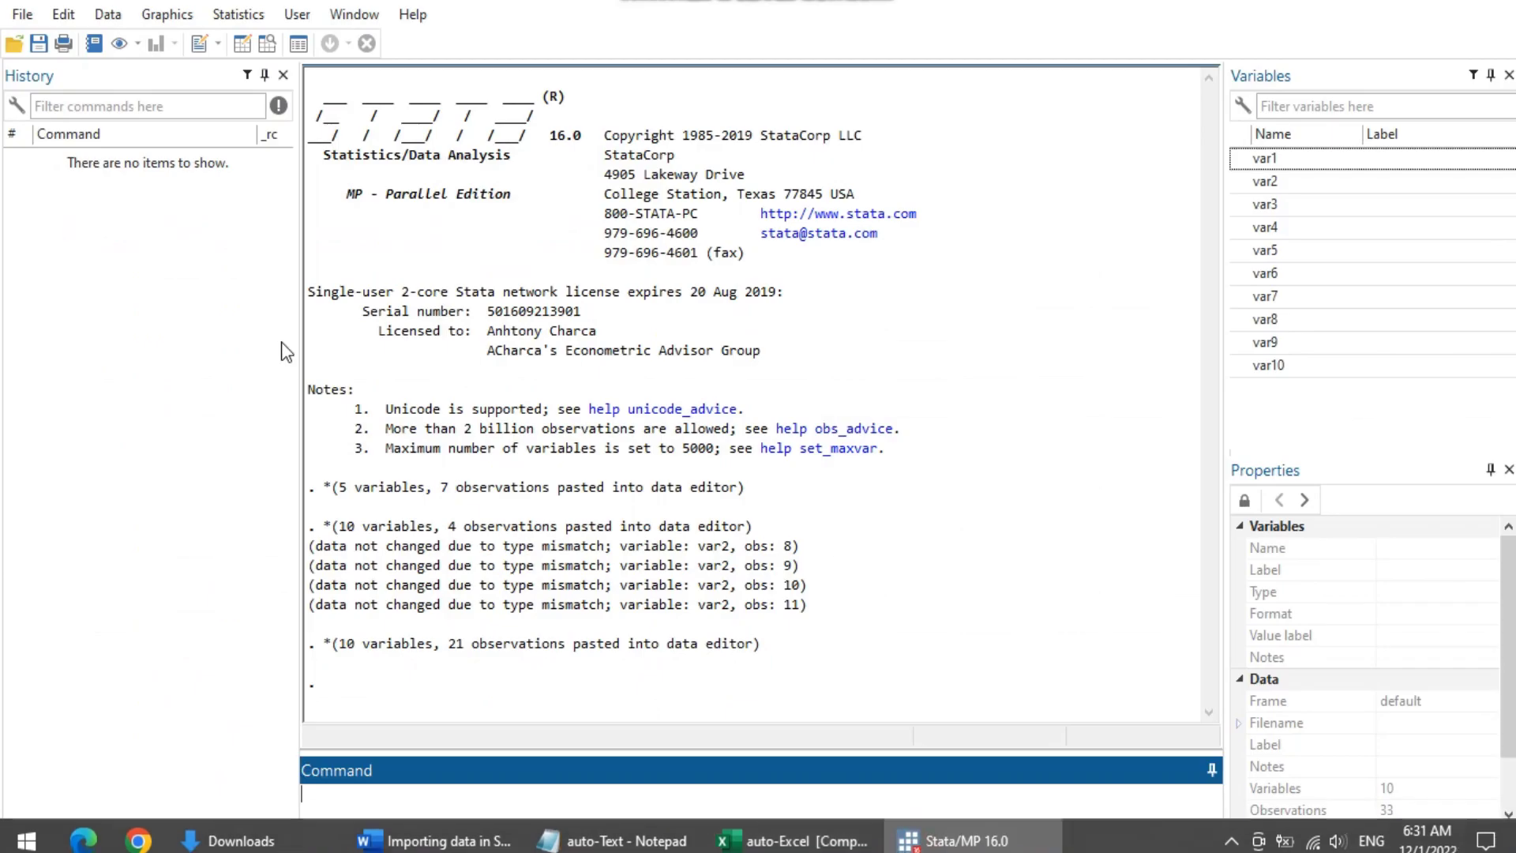
pyautogui.click(39, 44)
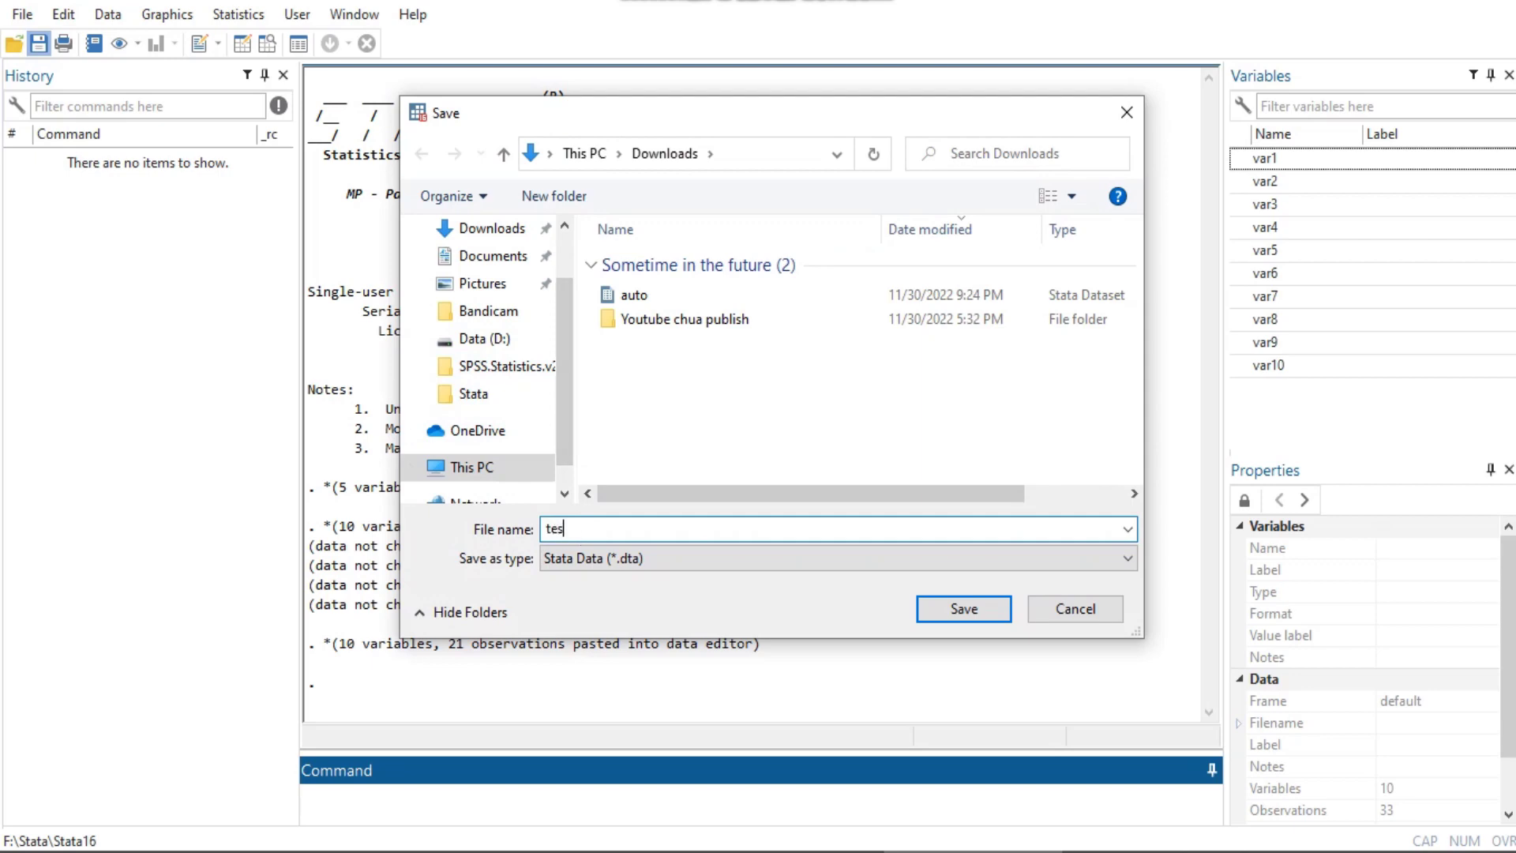
pyautogui.write('test')
pyautogui.press('Return')
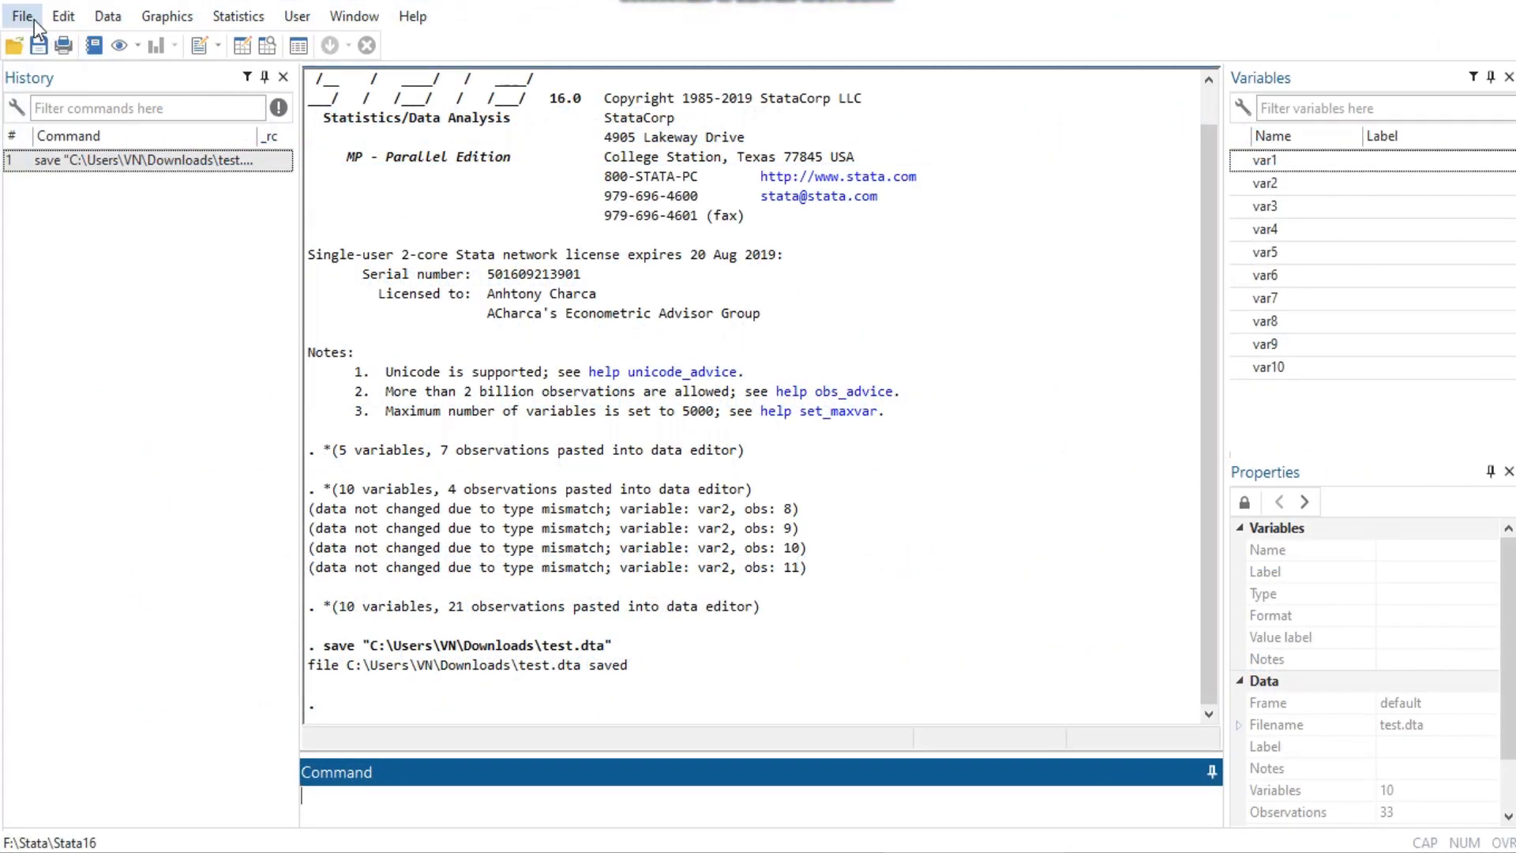
# - Start an Excel spreadsheet import and select the auto-Excel workbook in the Downloads folder
pyautogui.click(35, 19)
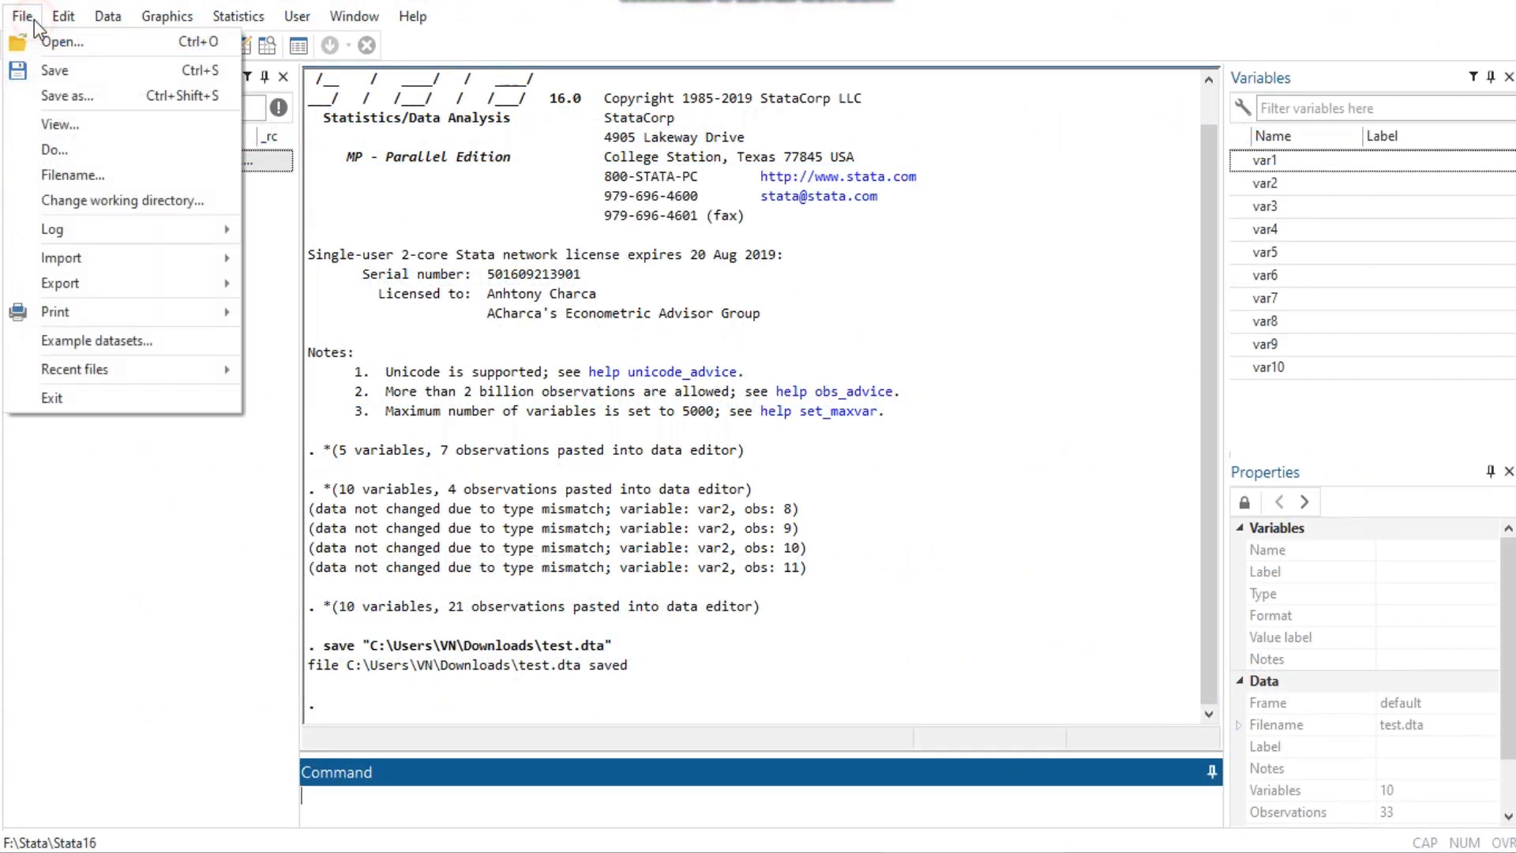
pyautogui.moveTo(106, 257)
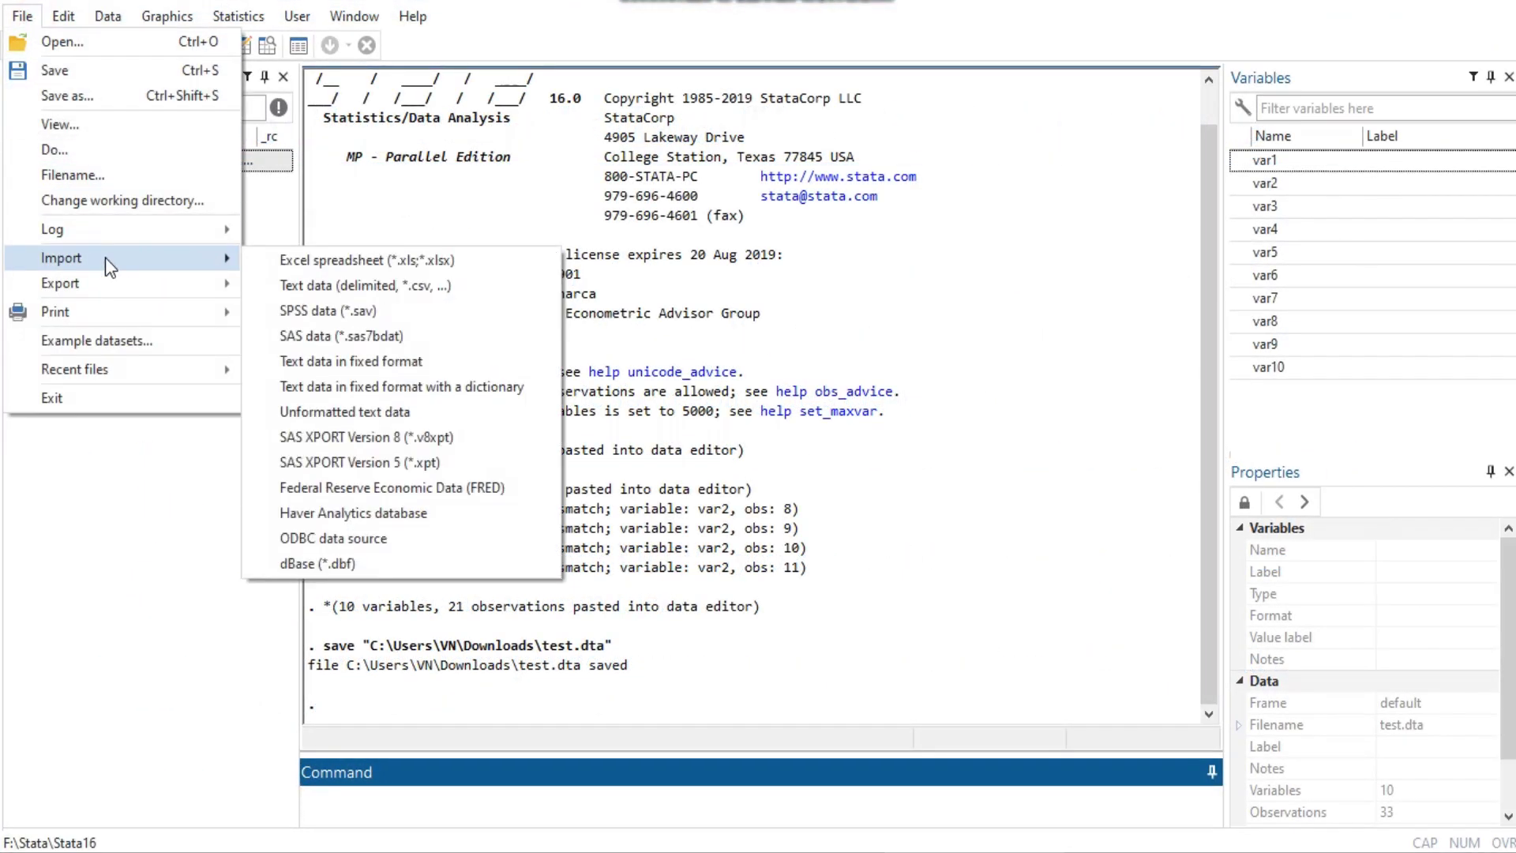
pyautogui.click(348, 264)
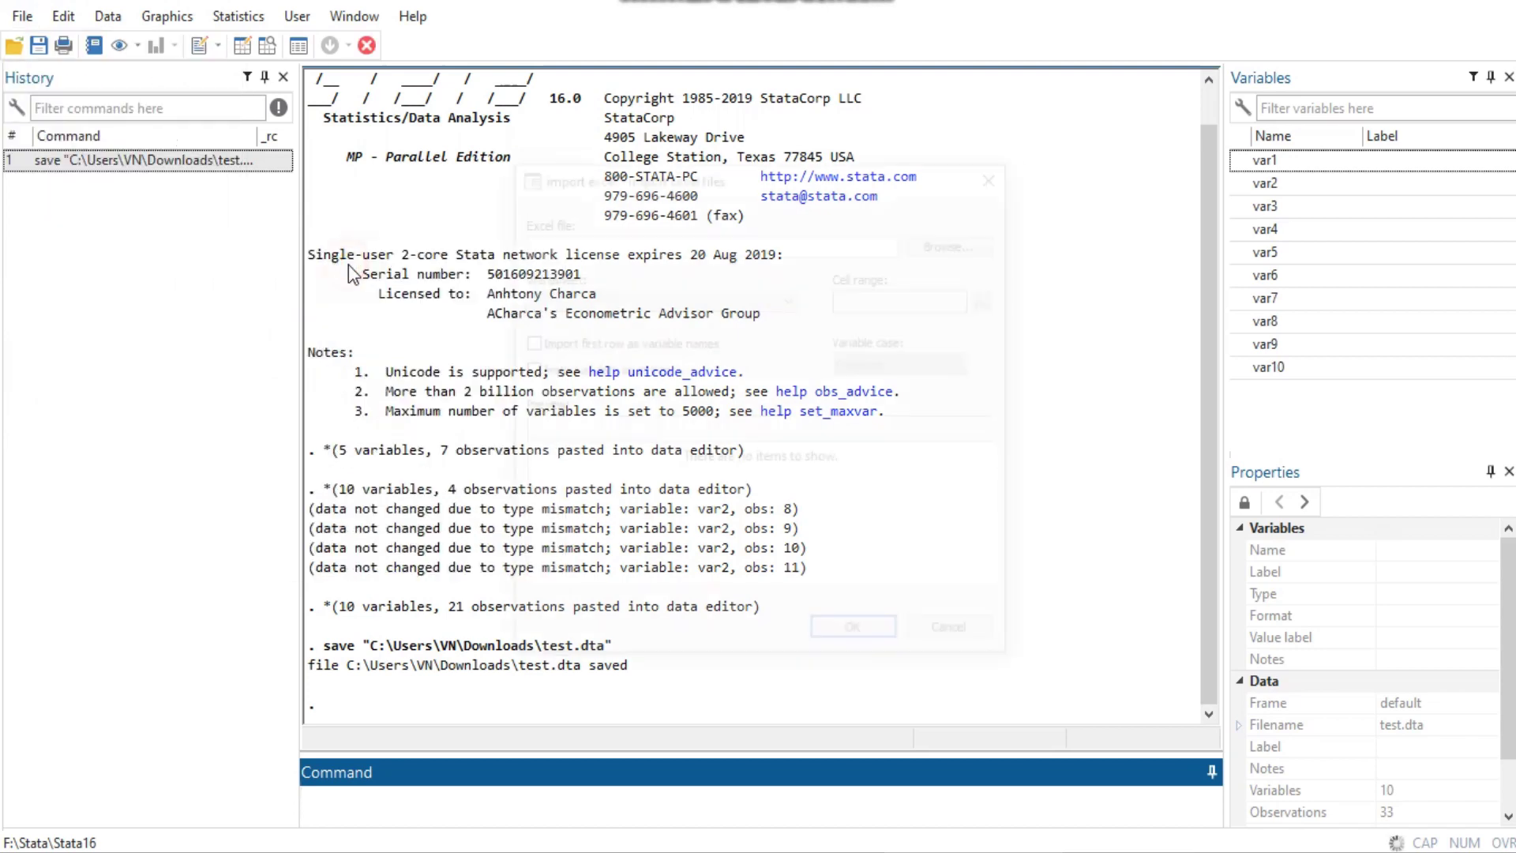
pyautogui.click(955, 240)
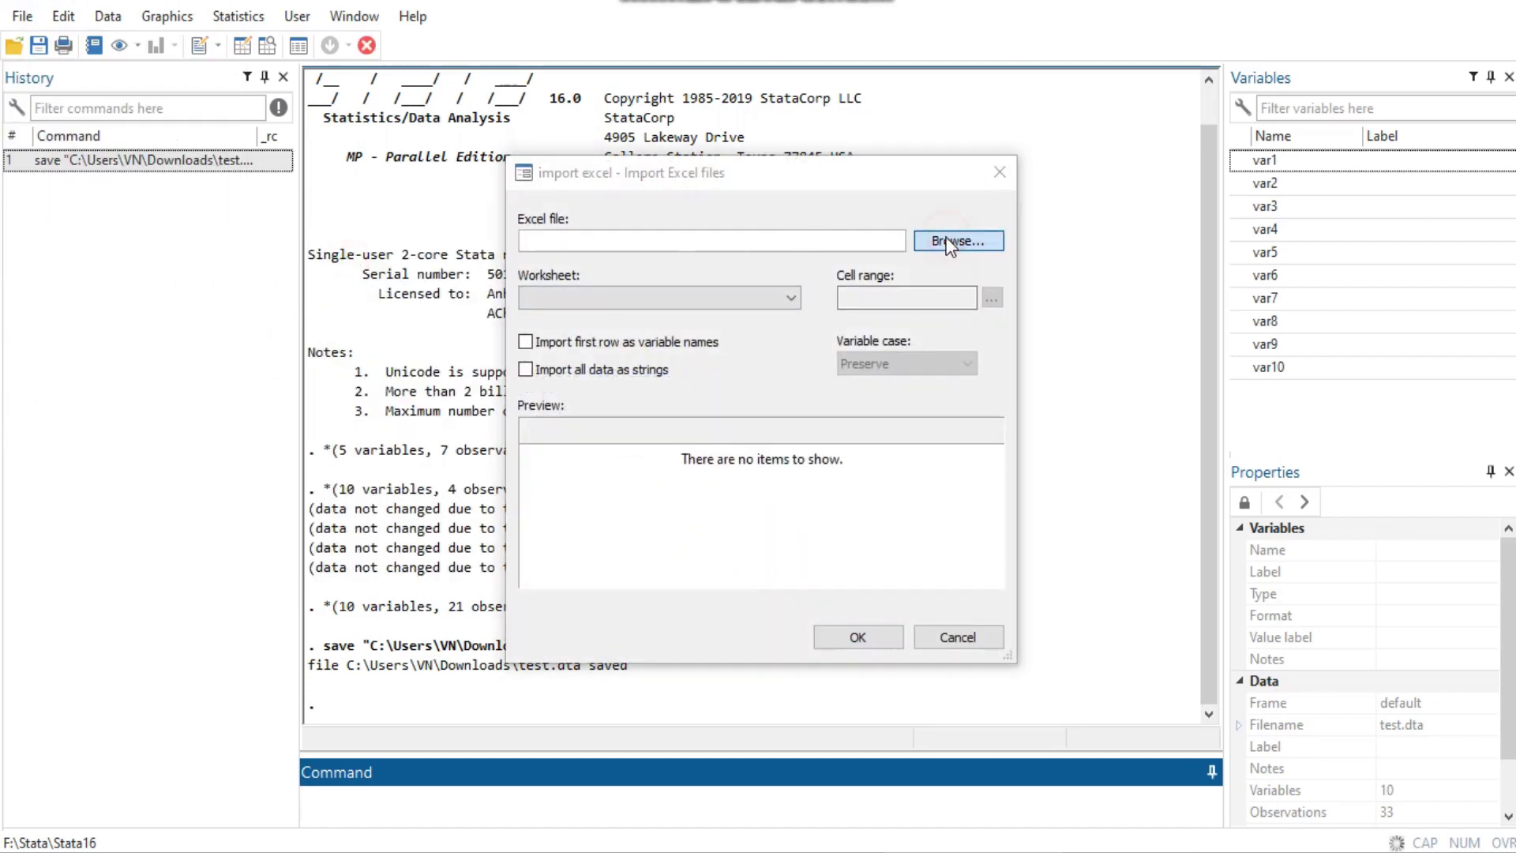
pyautogui.click(628, 323)
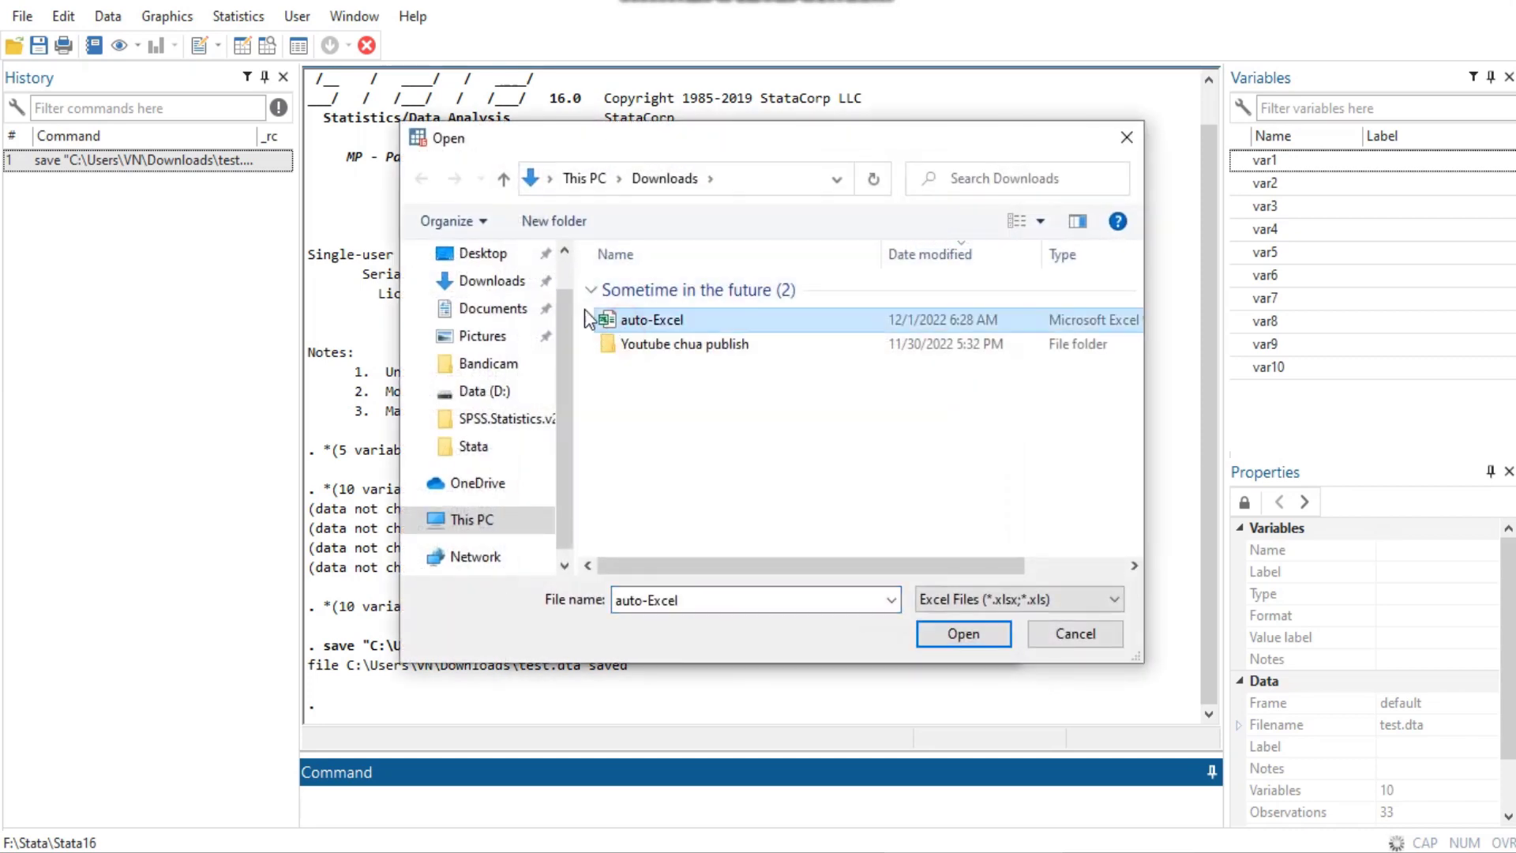
# - Switch to the Downloads folder window and look over the auto-Excel, auto-SPSS and auto-Text source files
pyautogui.click(494, 283)
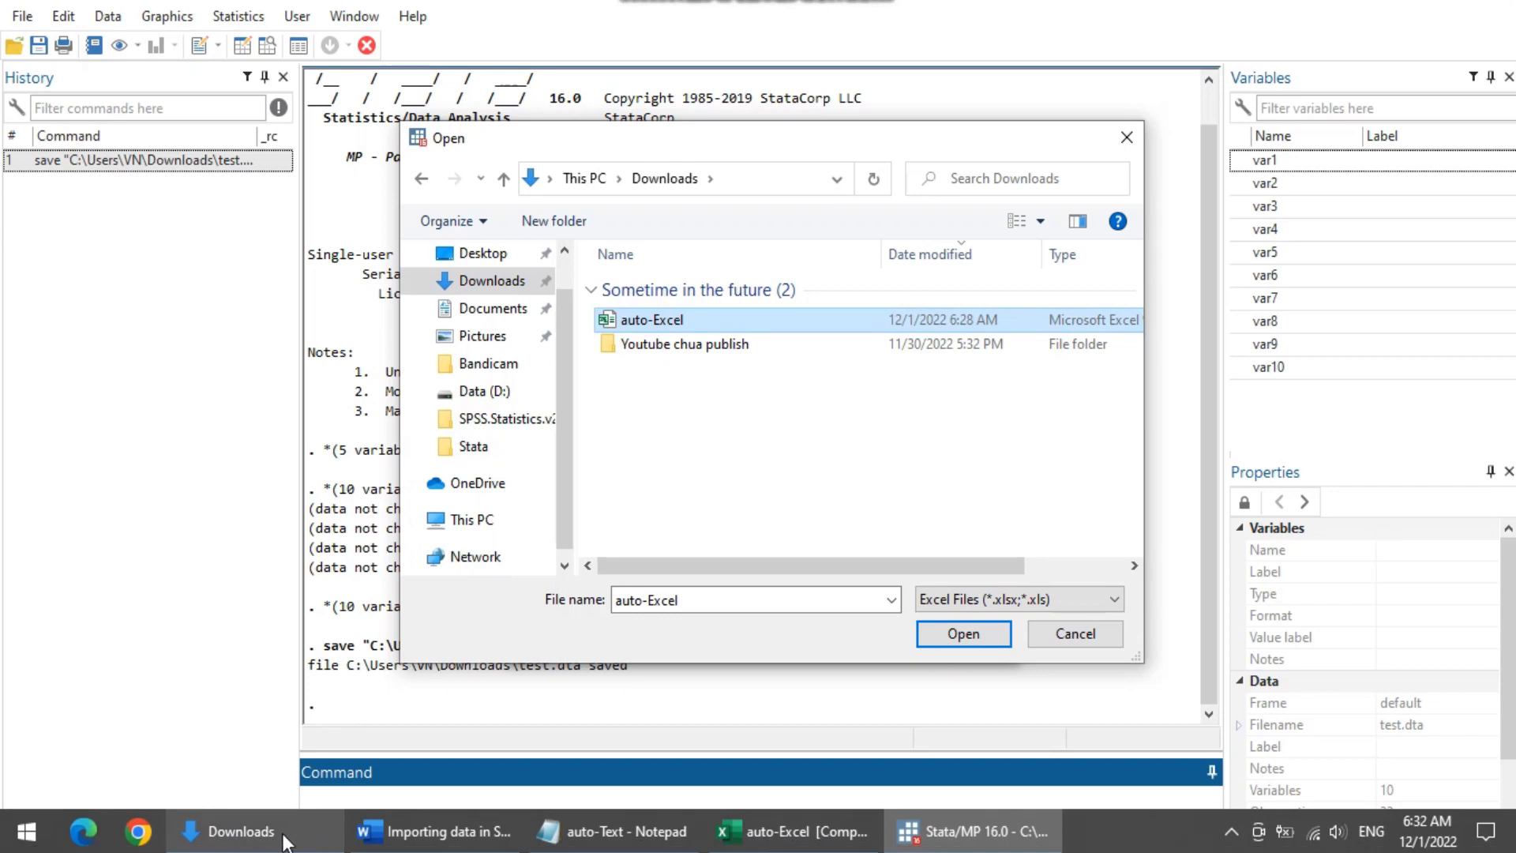
pyautogui.click(285, 843)
pyautogui.click(251, 170)
pyautogui.click(246, 196)
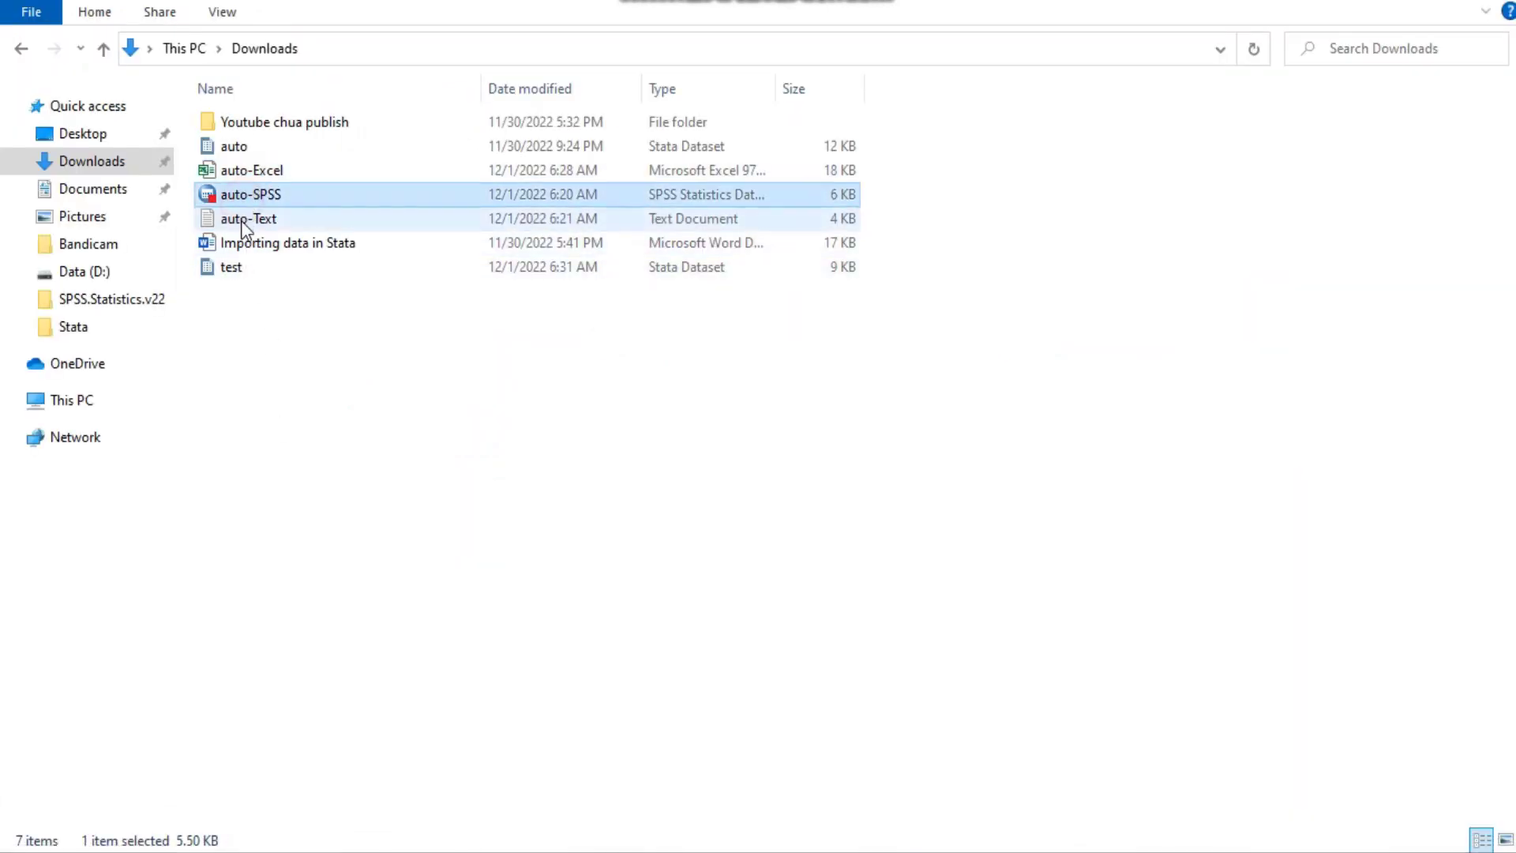
pyautogui.click(240, 220)
pyautogui.moveTo(395, 844)
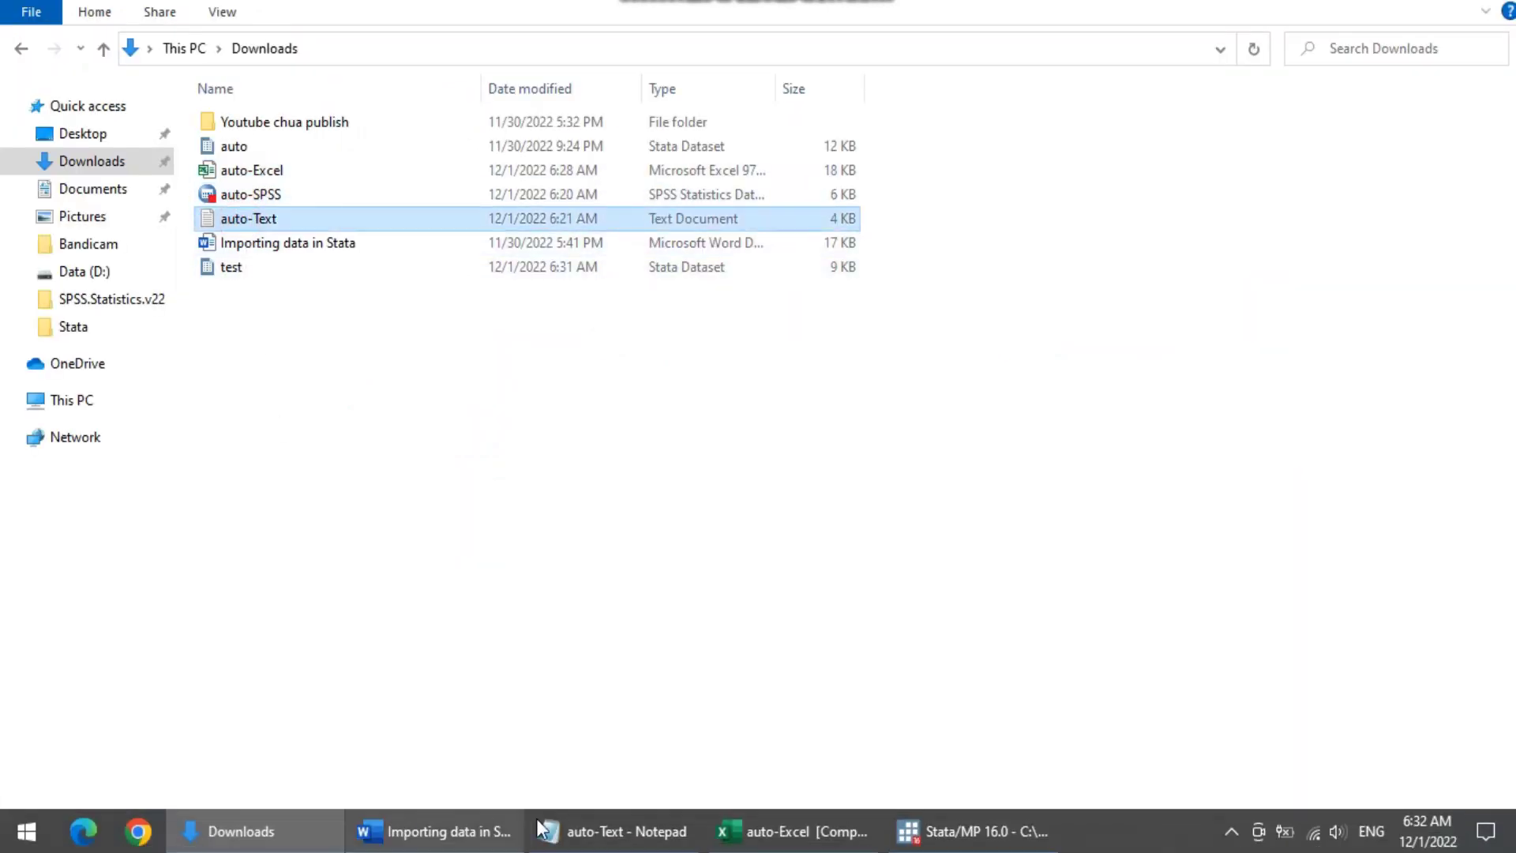
# - Return to Stata and import Sheet1 A1:J75 of auto-Excel without using the first row as variable names, clearing the data in memory
pyautogui.click(948, 833)
pyautogui.click(950, 647)
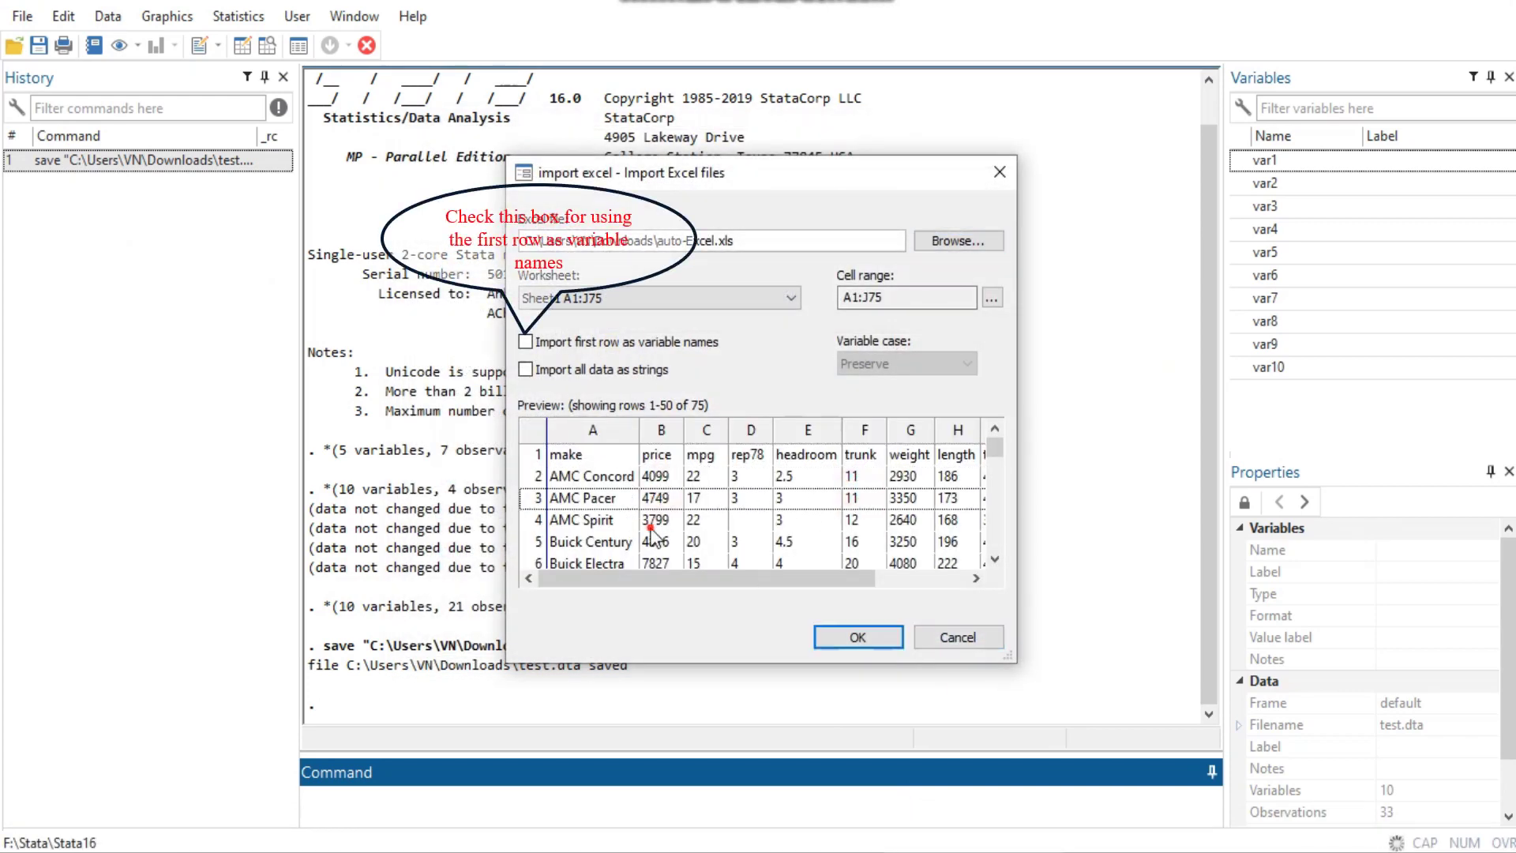
pyautogui.click(852, 634)
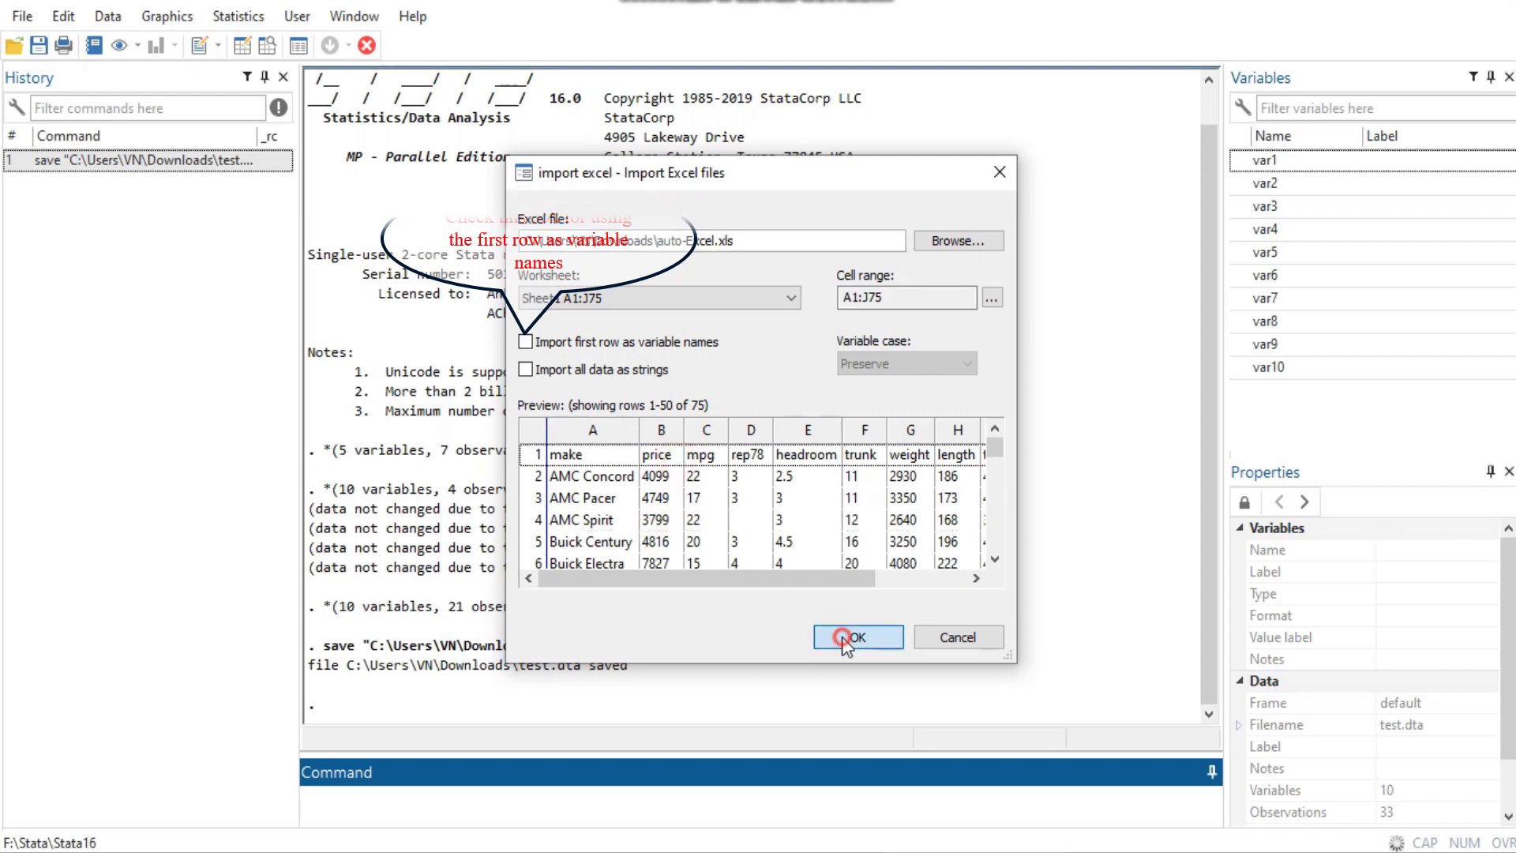
pyautogui.click(812, 434)
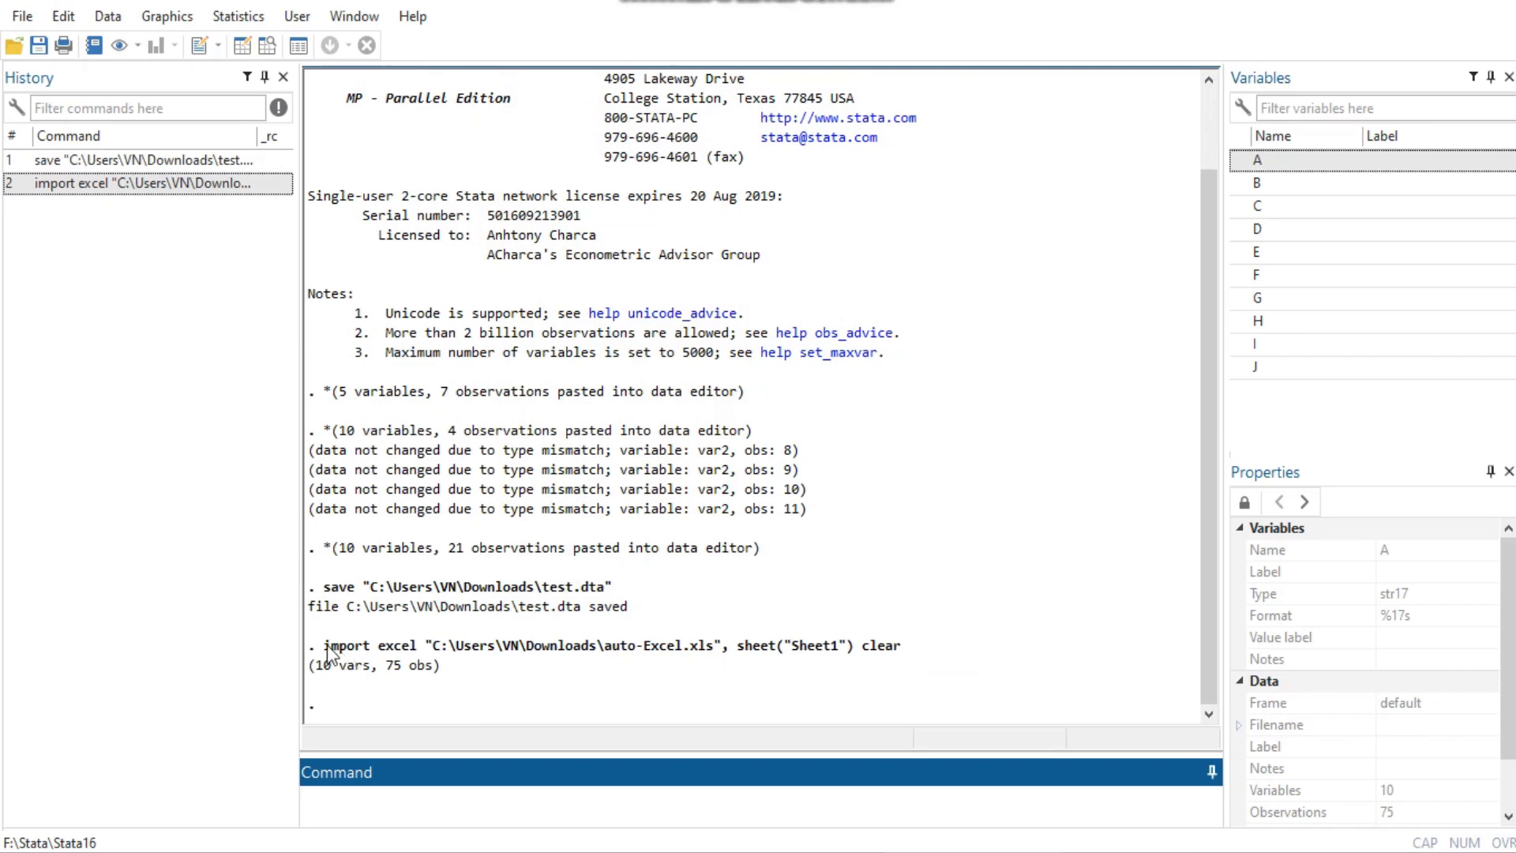
# - Review the imported Excel data in the Data Editor's edit mode, and close the editor
pyautogui.click(108, 16)
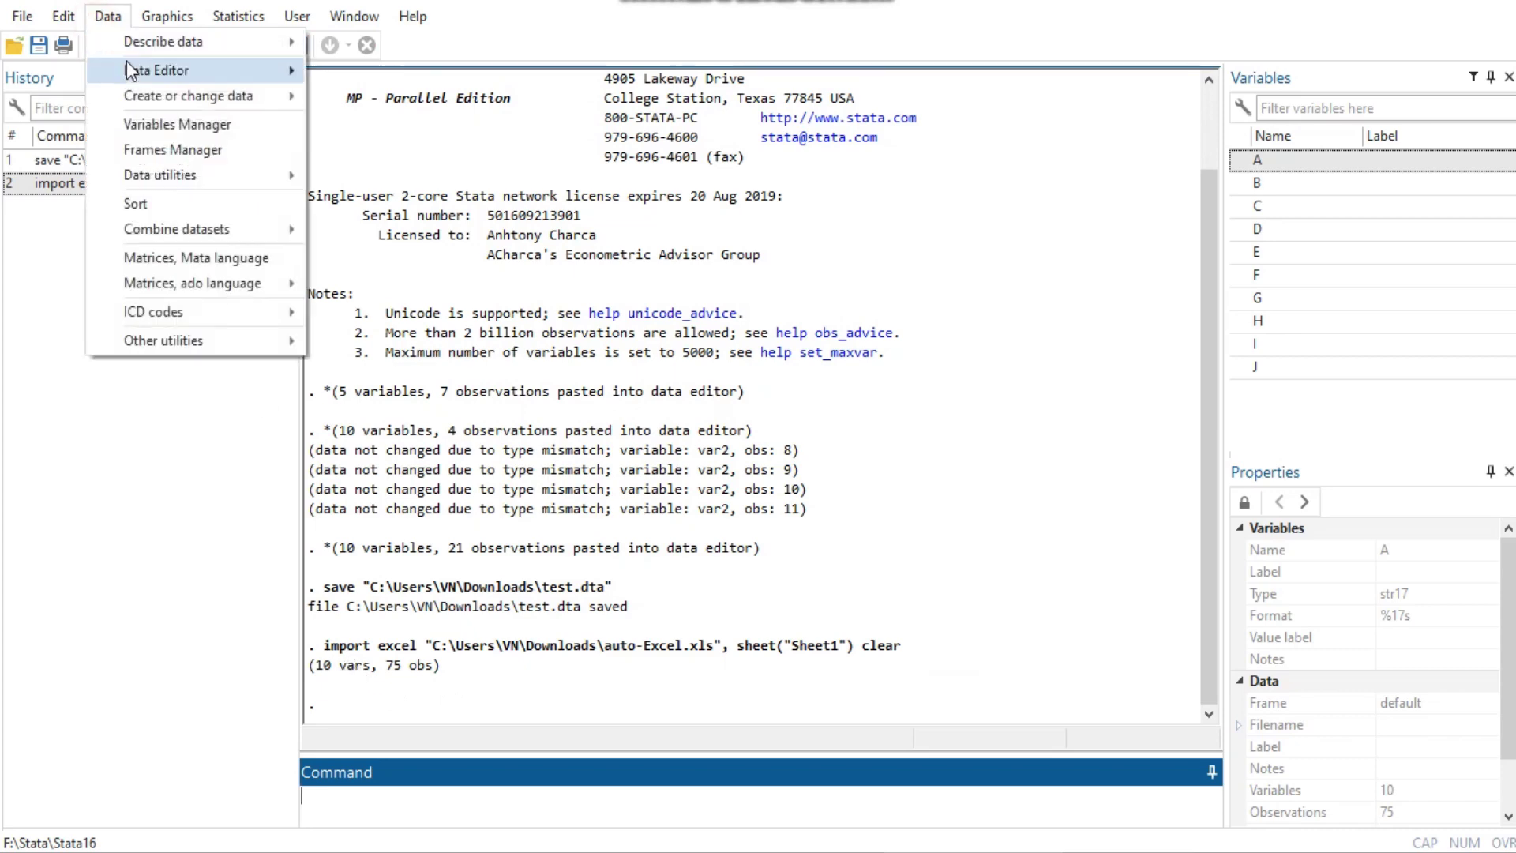
pyautogui.moveTo(192, 68)
pyautogui.click(394, 72)
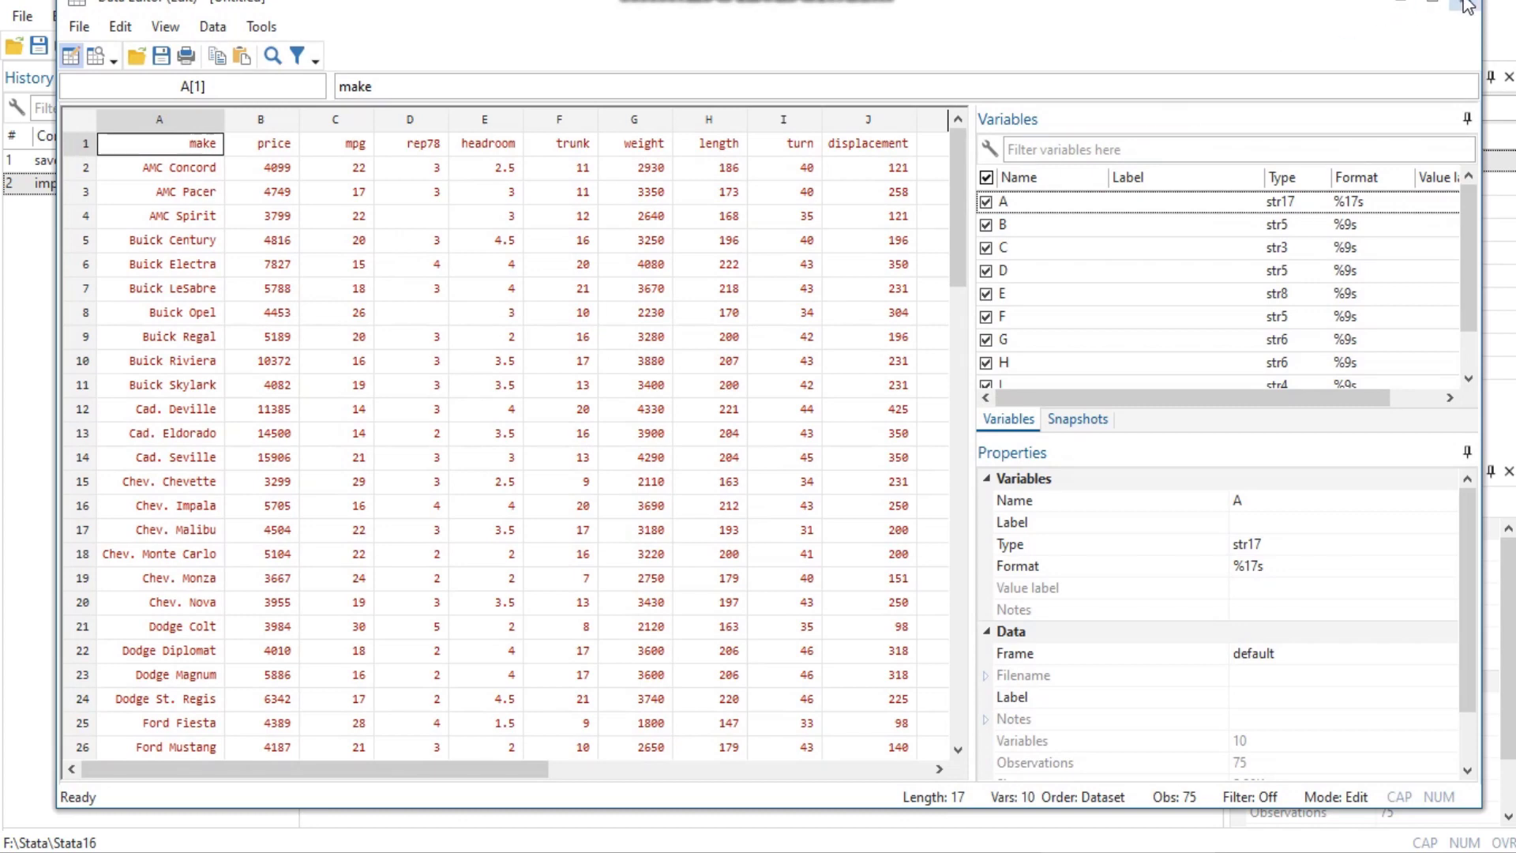
pyautogui.click(1465, 7)
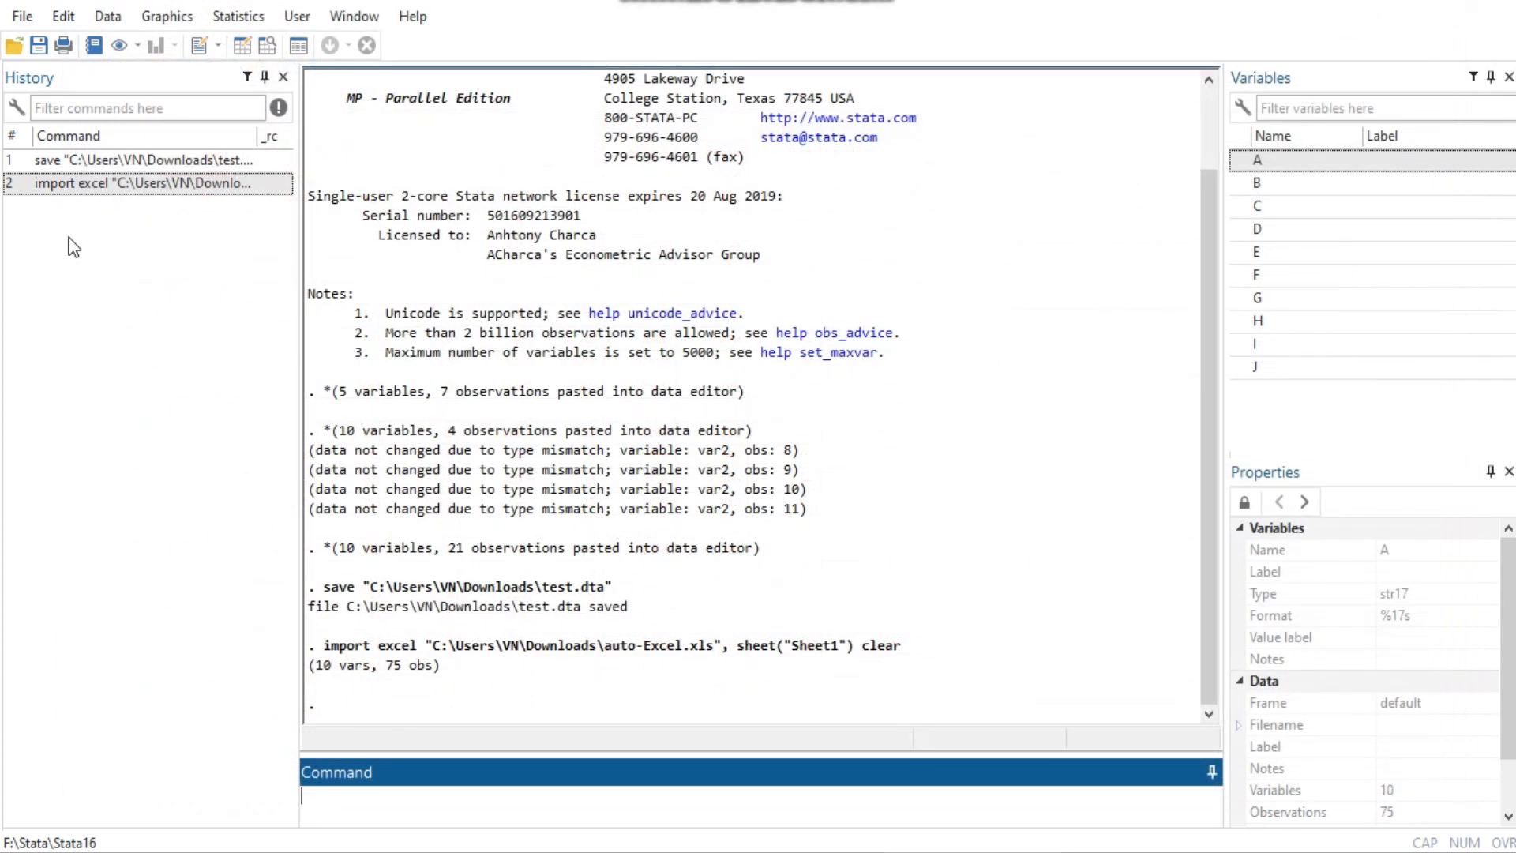
# - Import all variables from the SPSS file auto-SPSS.sav in Downloads, clearing the data in memory
pyautogui.click(22, 16)
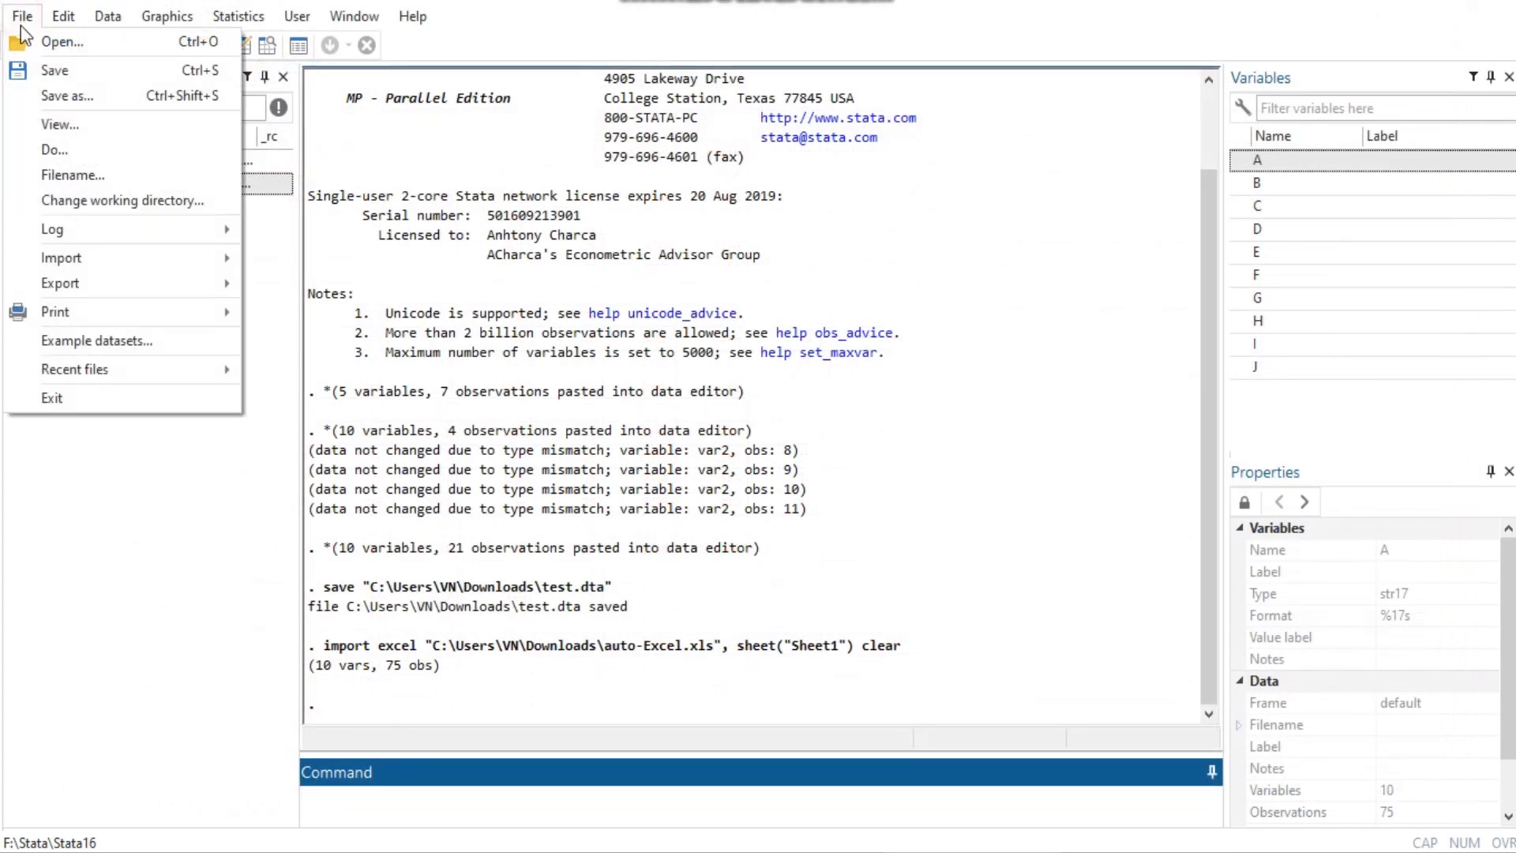
pyautogui.moveTo(76, 257)
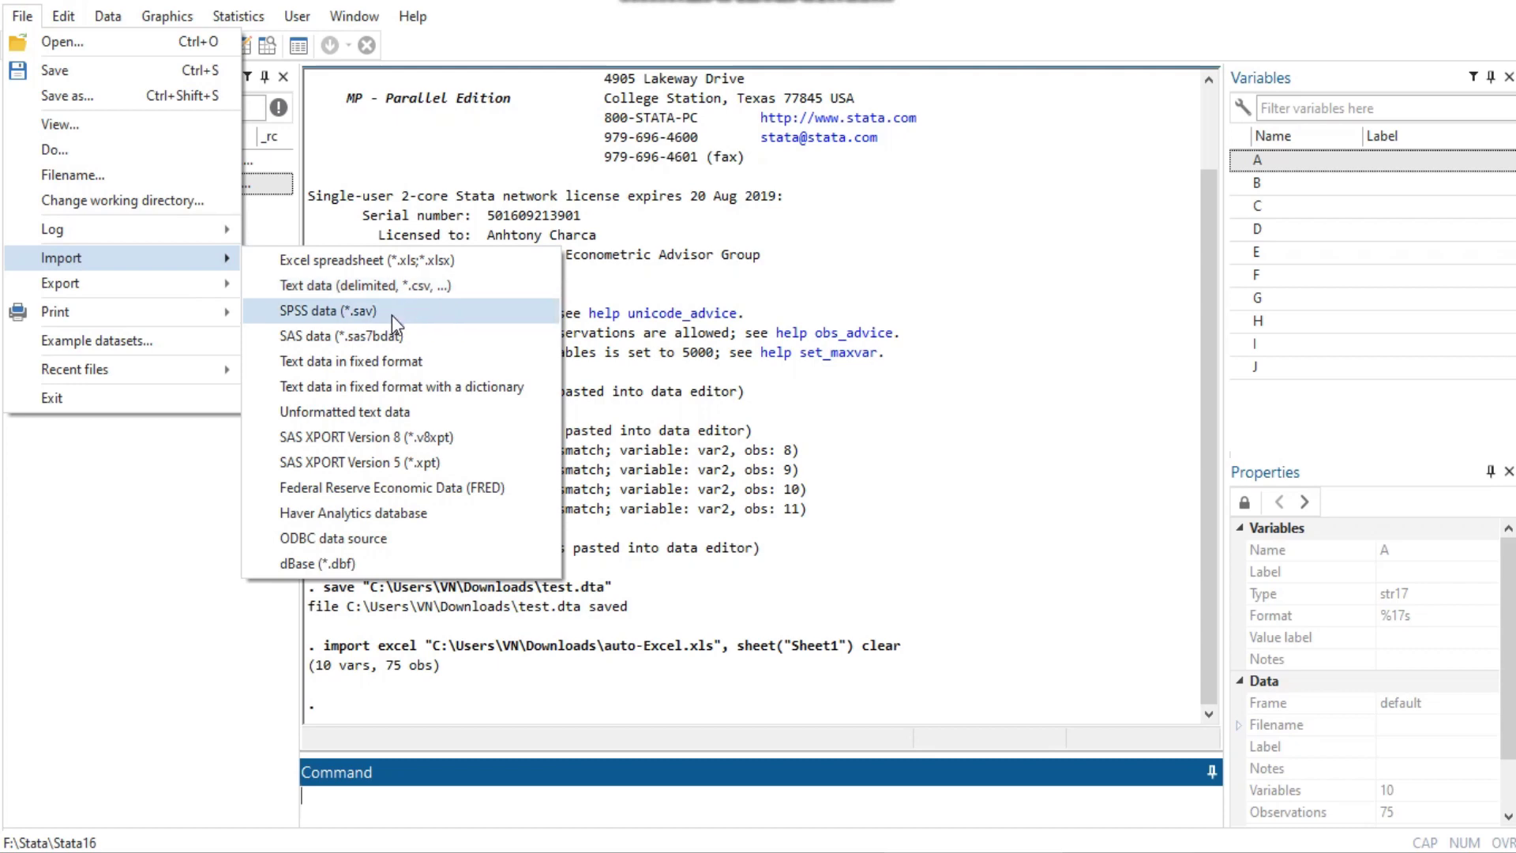
pyautogui.click(319, 312)
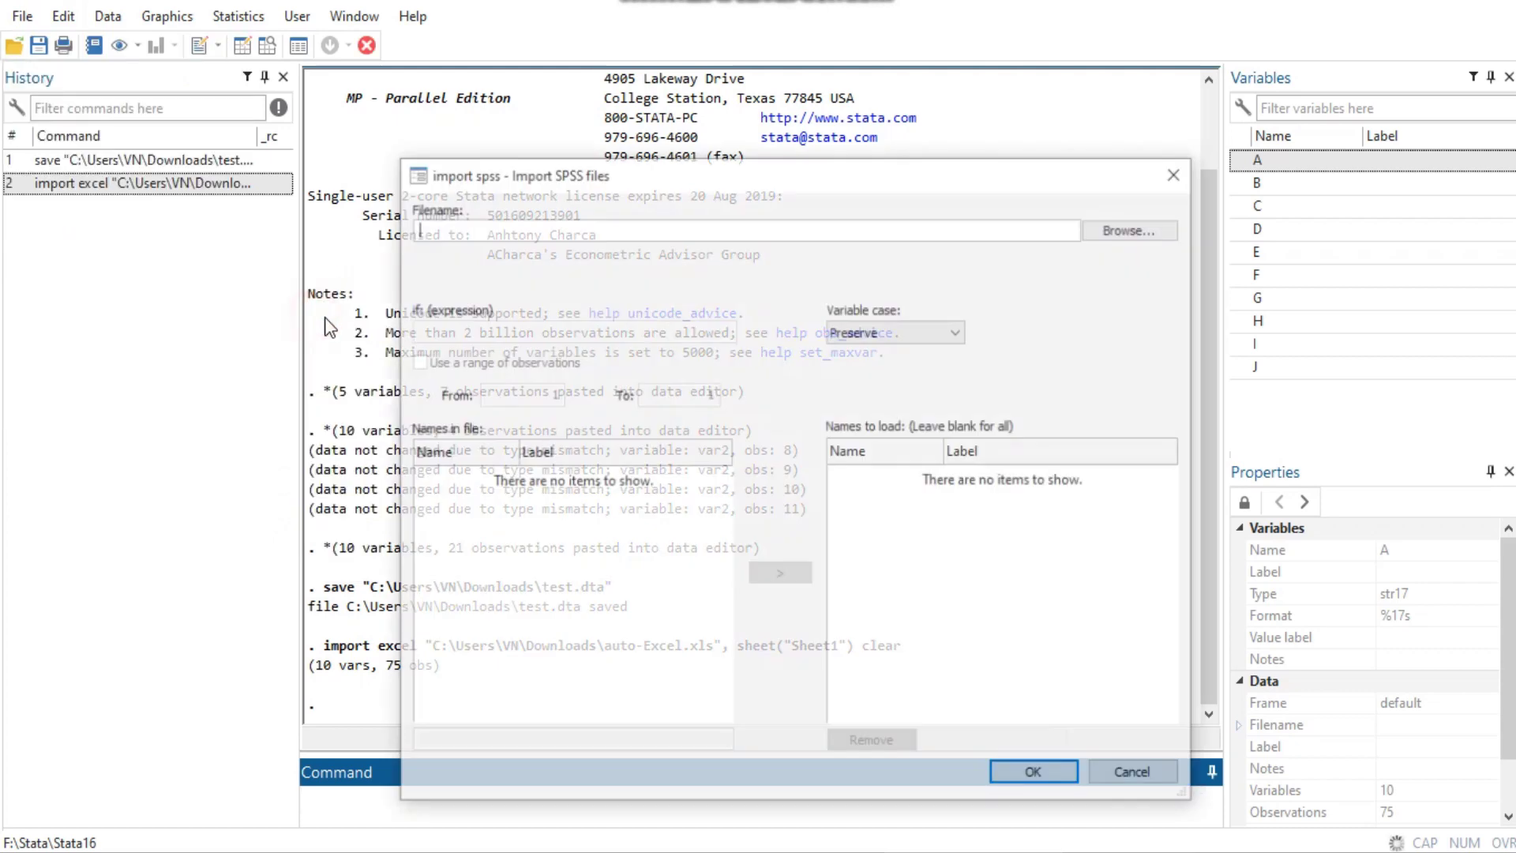
pyautogui.click(1116, 227)
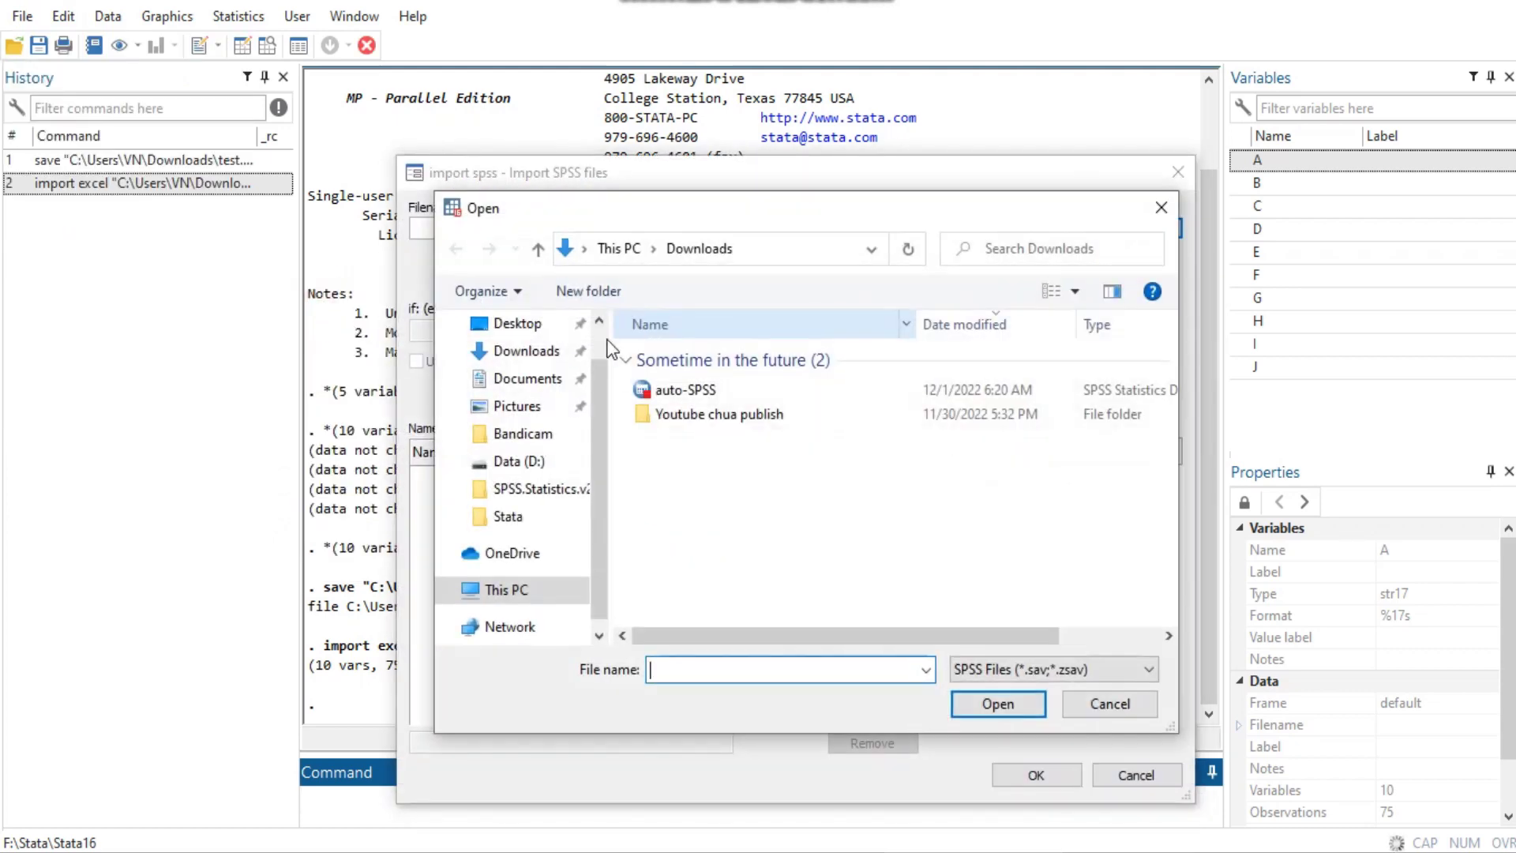
pyautogui.click(679, 389)
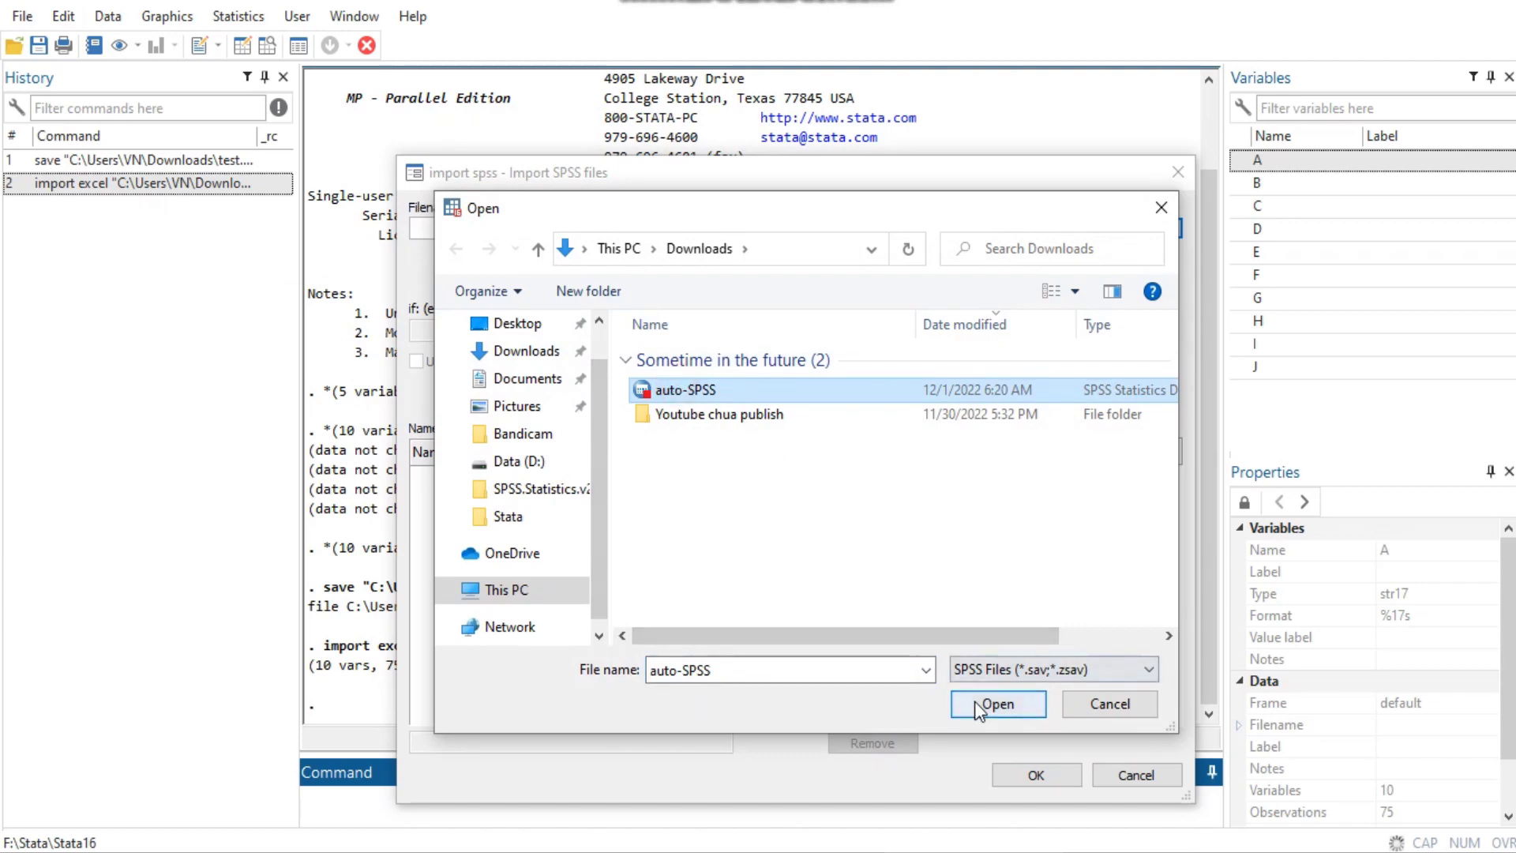
pyautogui.click(1001, 703)
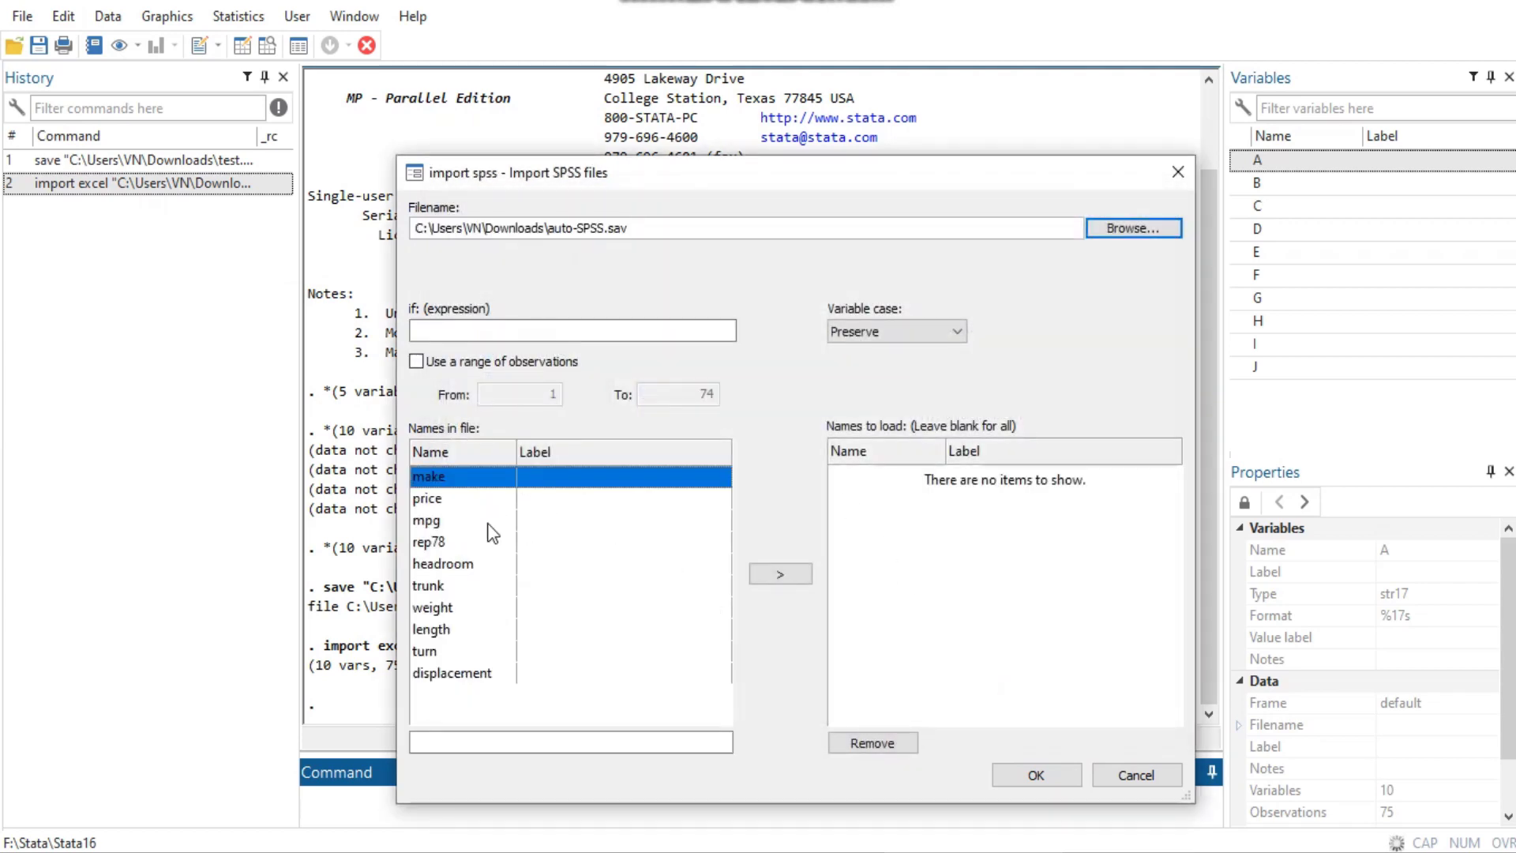
pyautogui.click(1029, 776)
pyautogui.click(851, 504)
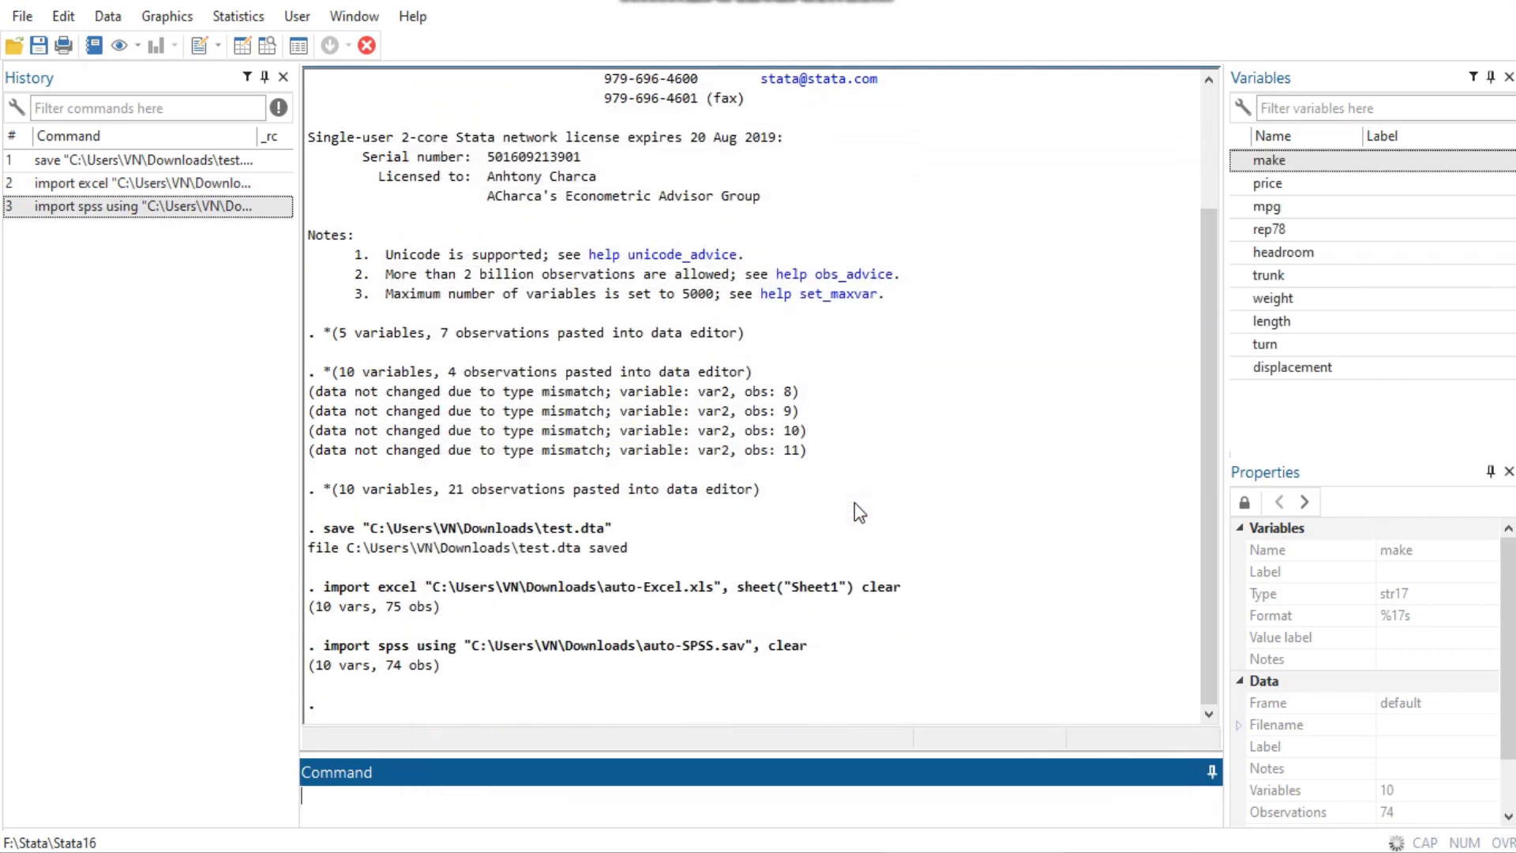
# - Review the imported SPSS data in the Data Editor's edit mode, and close the editor
pyautogui.click(111, 16)
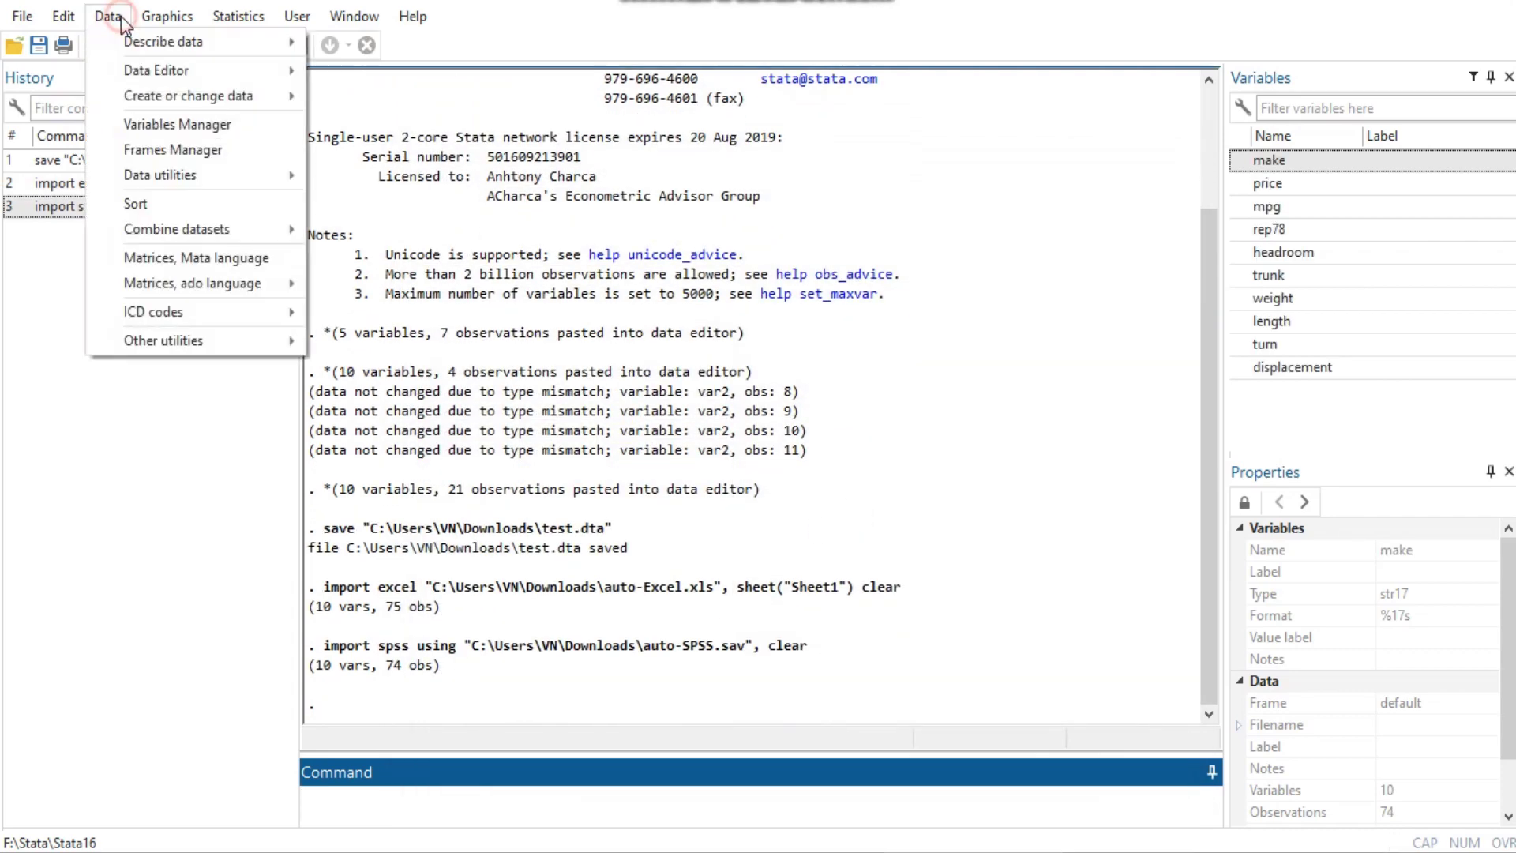
pyautogui.moveTo(150, 70)
pyautogui.click(341, 72)
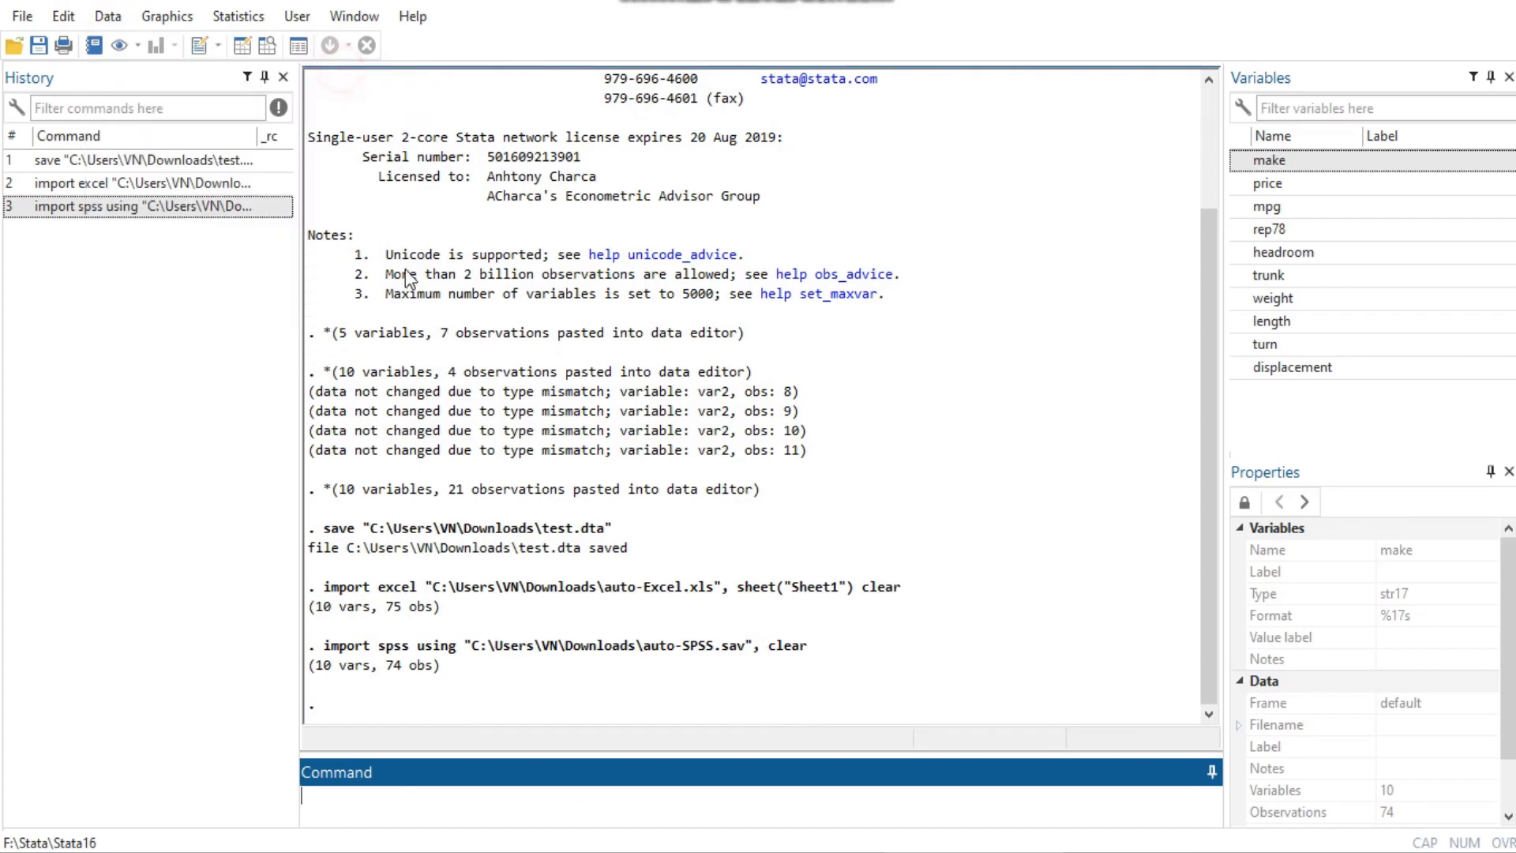
pyautogui.click(328, 271)
pyautogui.click(633, 285)
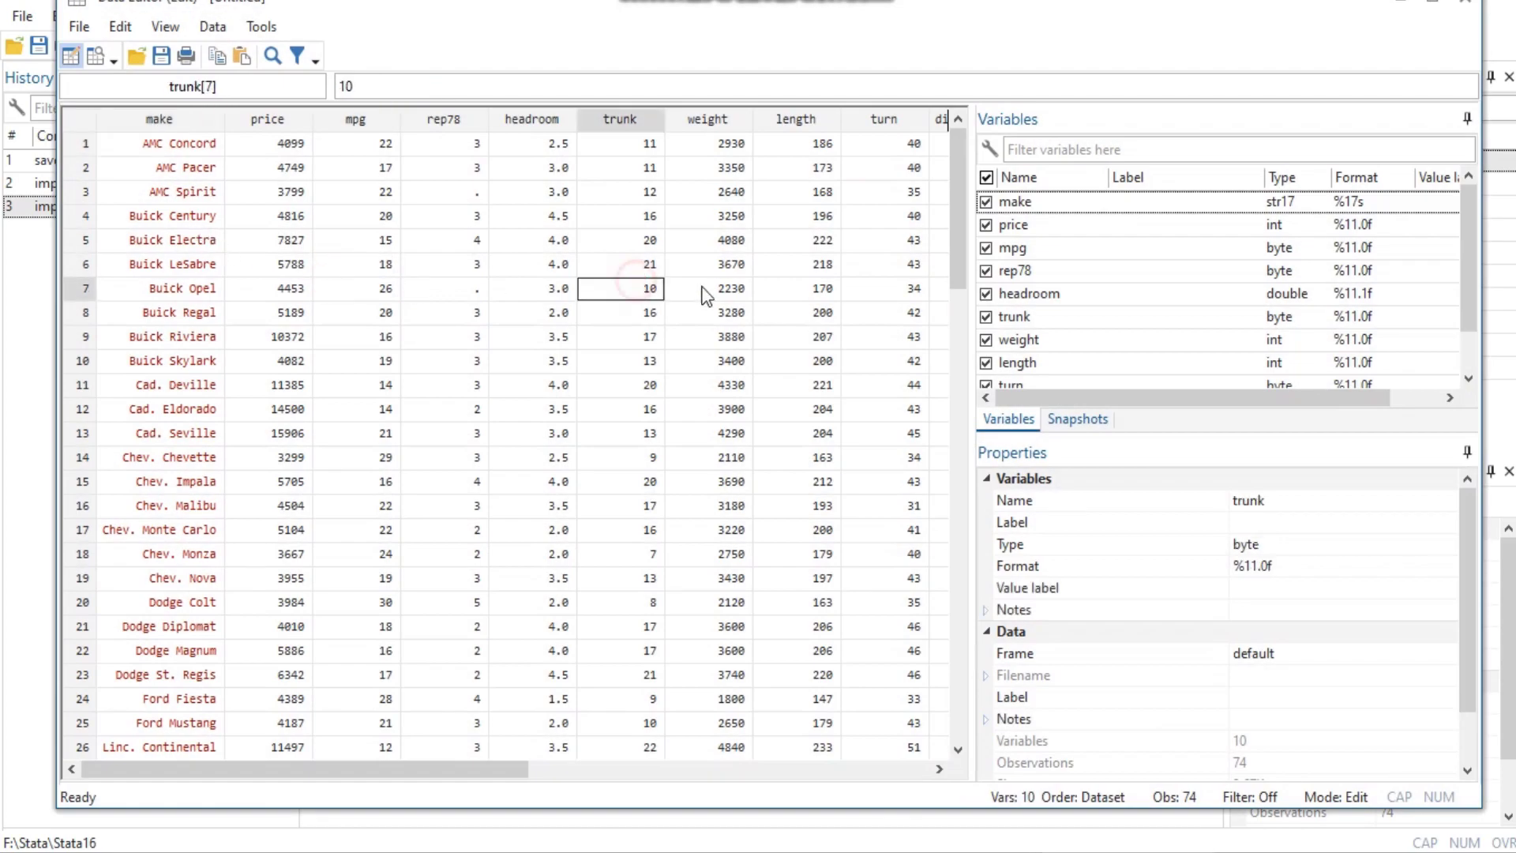
pyautogui.click(1467, 13)
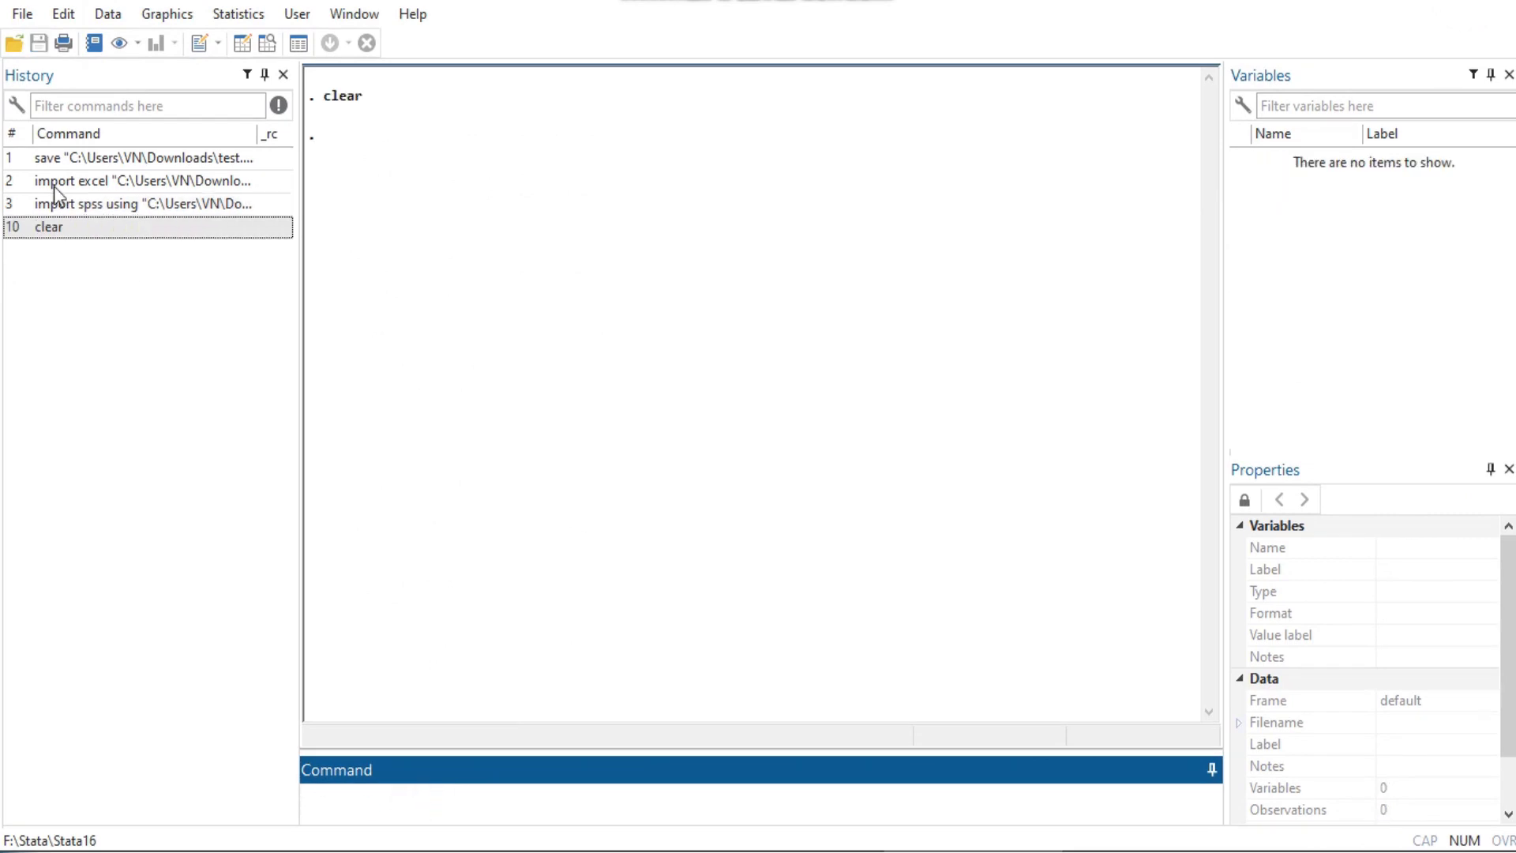
# - Start a delimited text data import and load auto-Text.txt from the Downloads folder
pyautogui.click(18, 13)
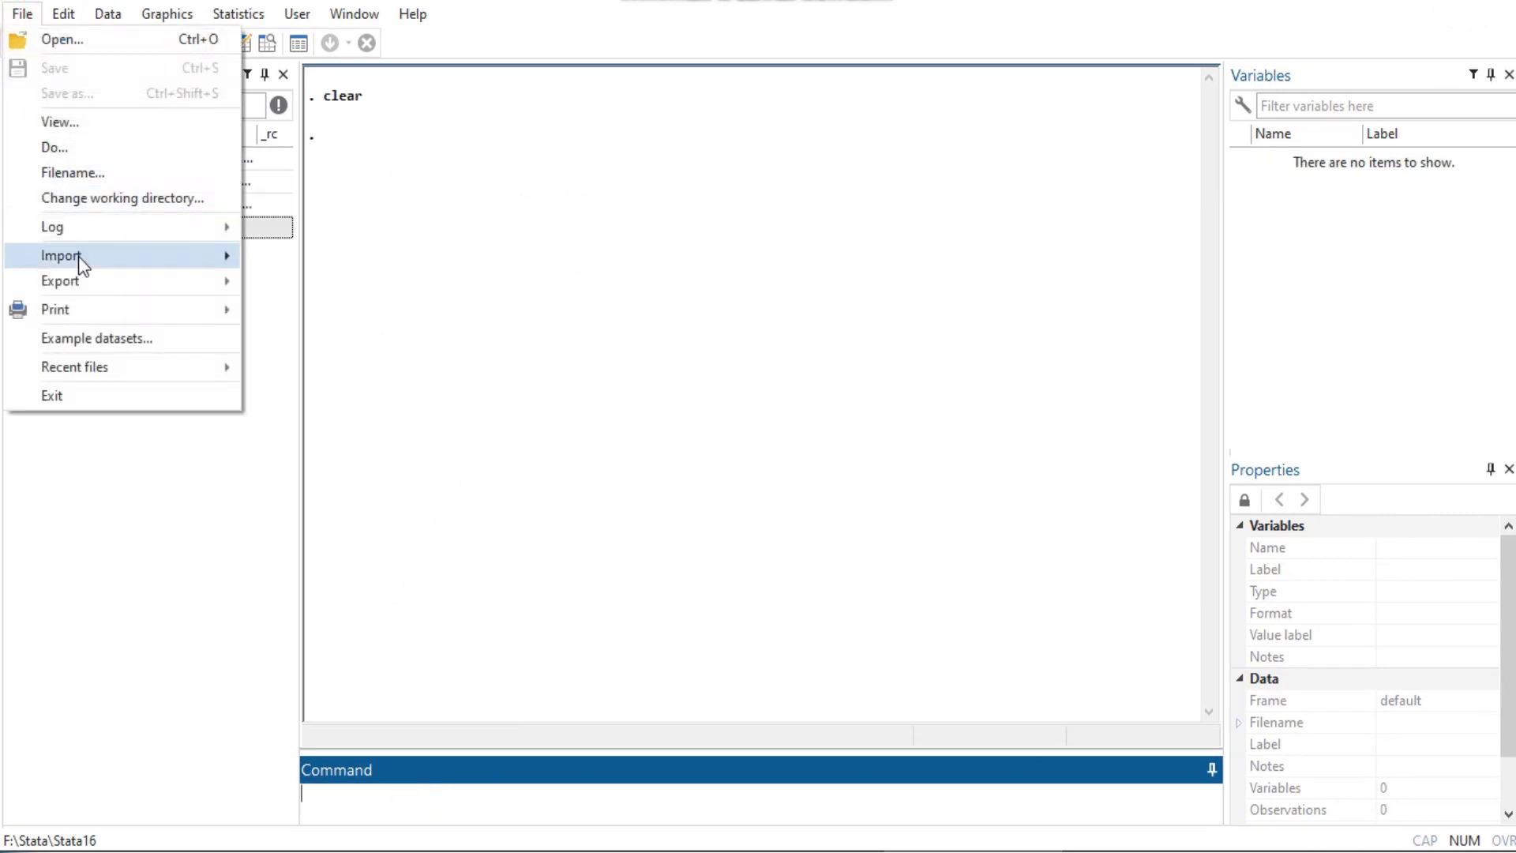
pyautogui.moveTo(162, 259)
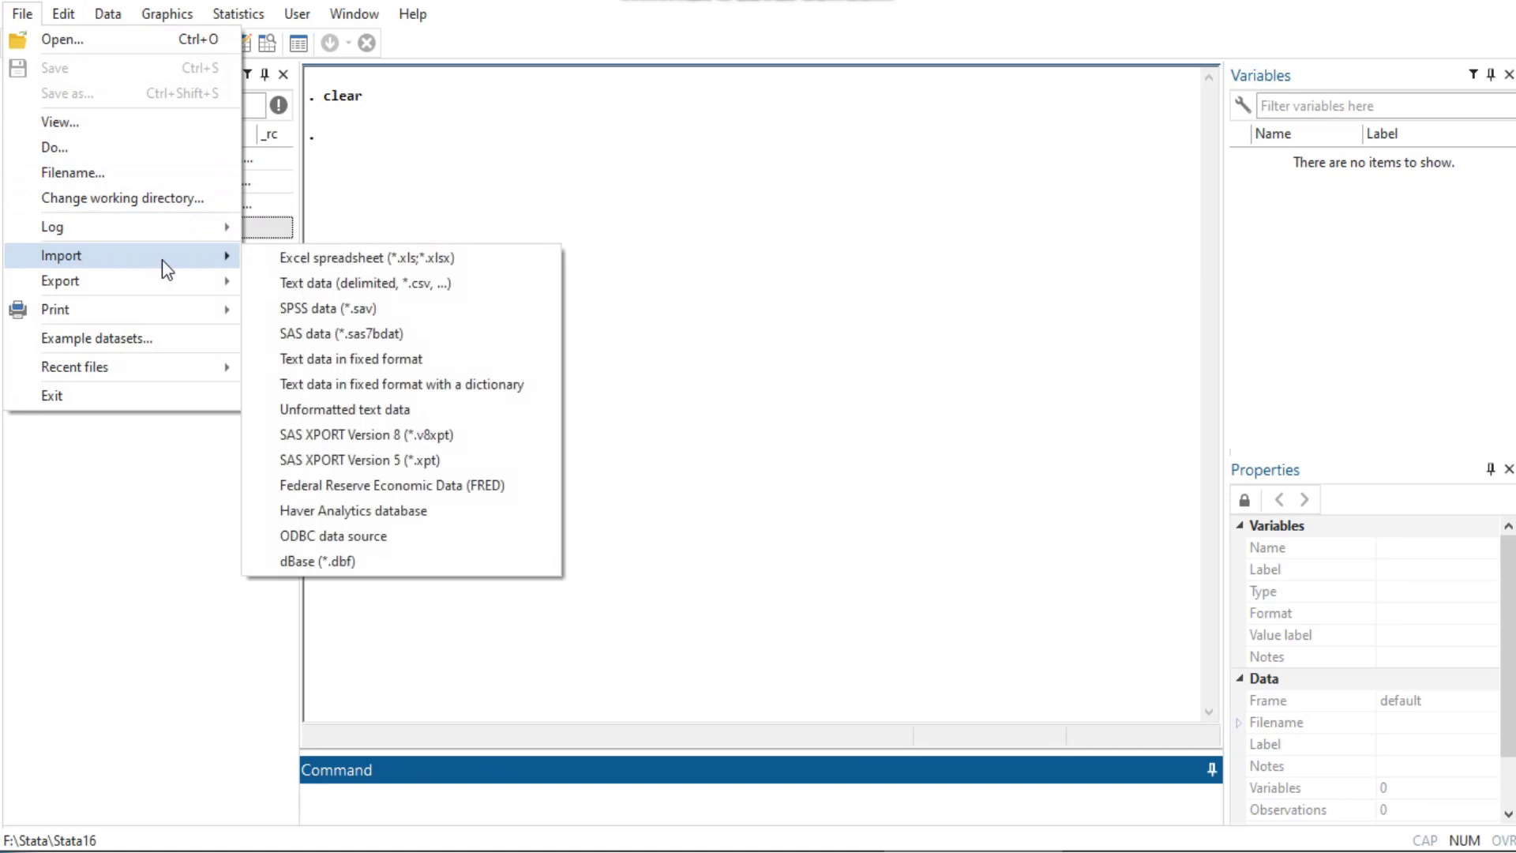
pyautogui.click(364, 284)
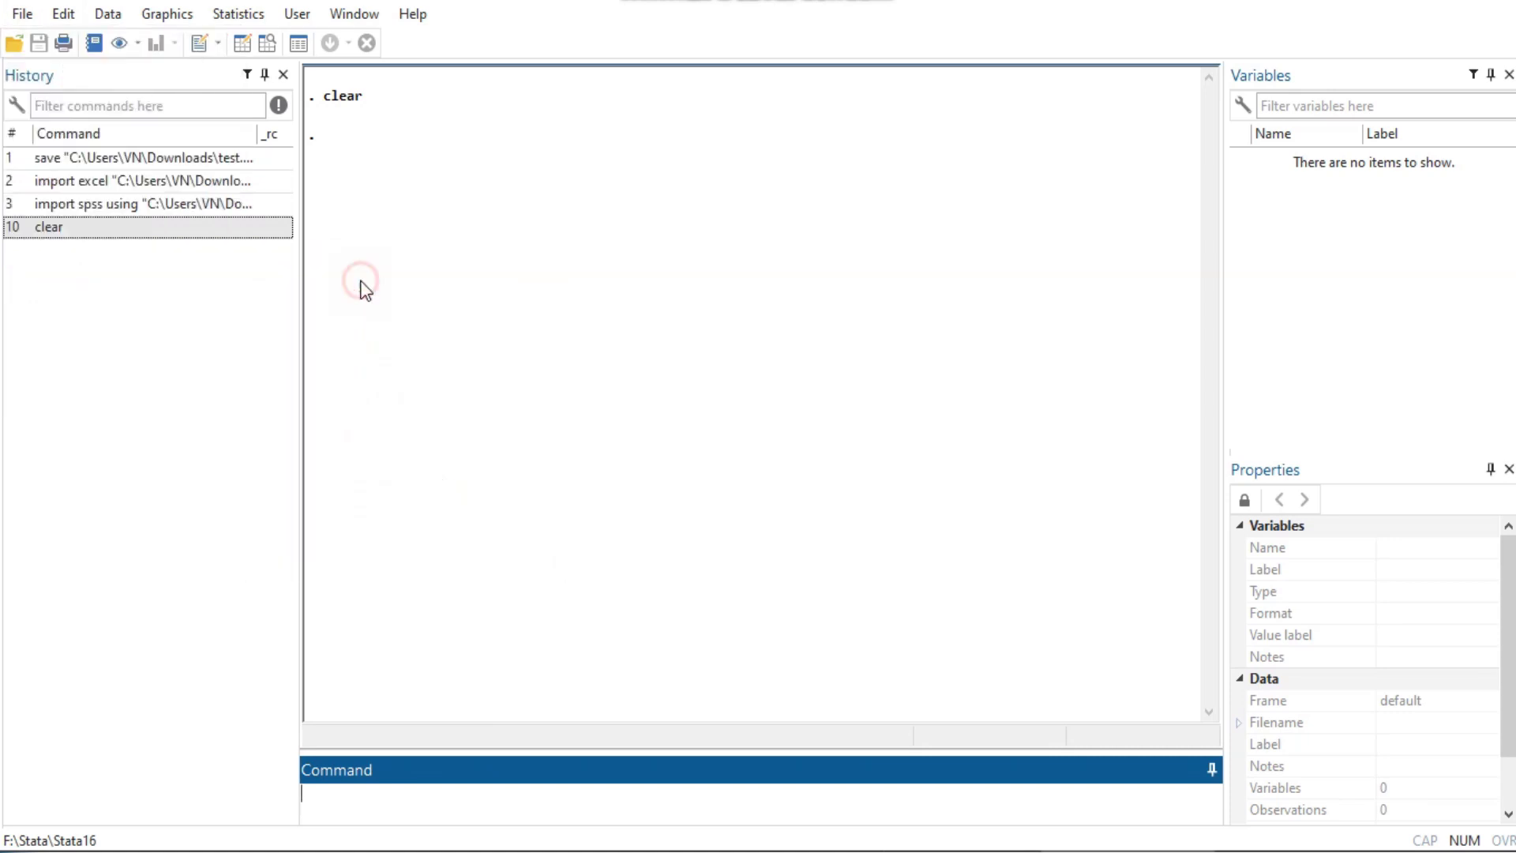
pyautogui.click(1205, 104)
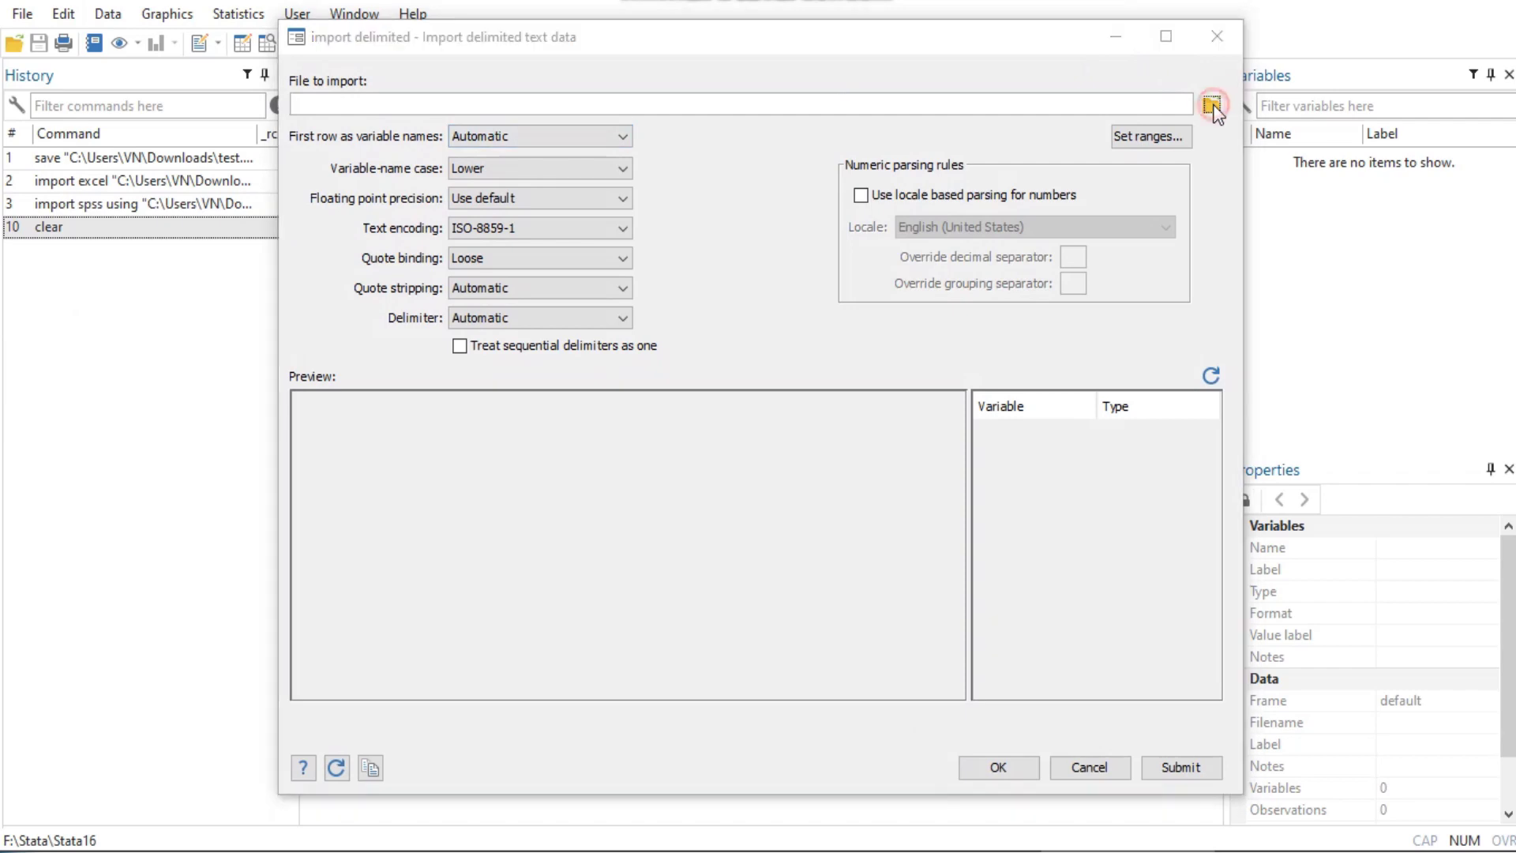
pyautogui.doubleClick(652, 320)
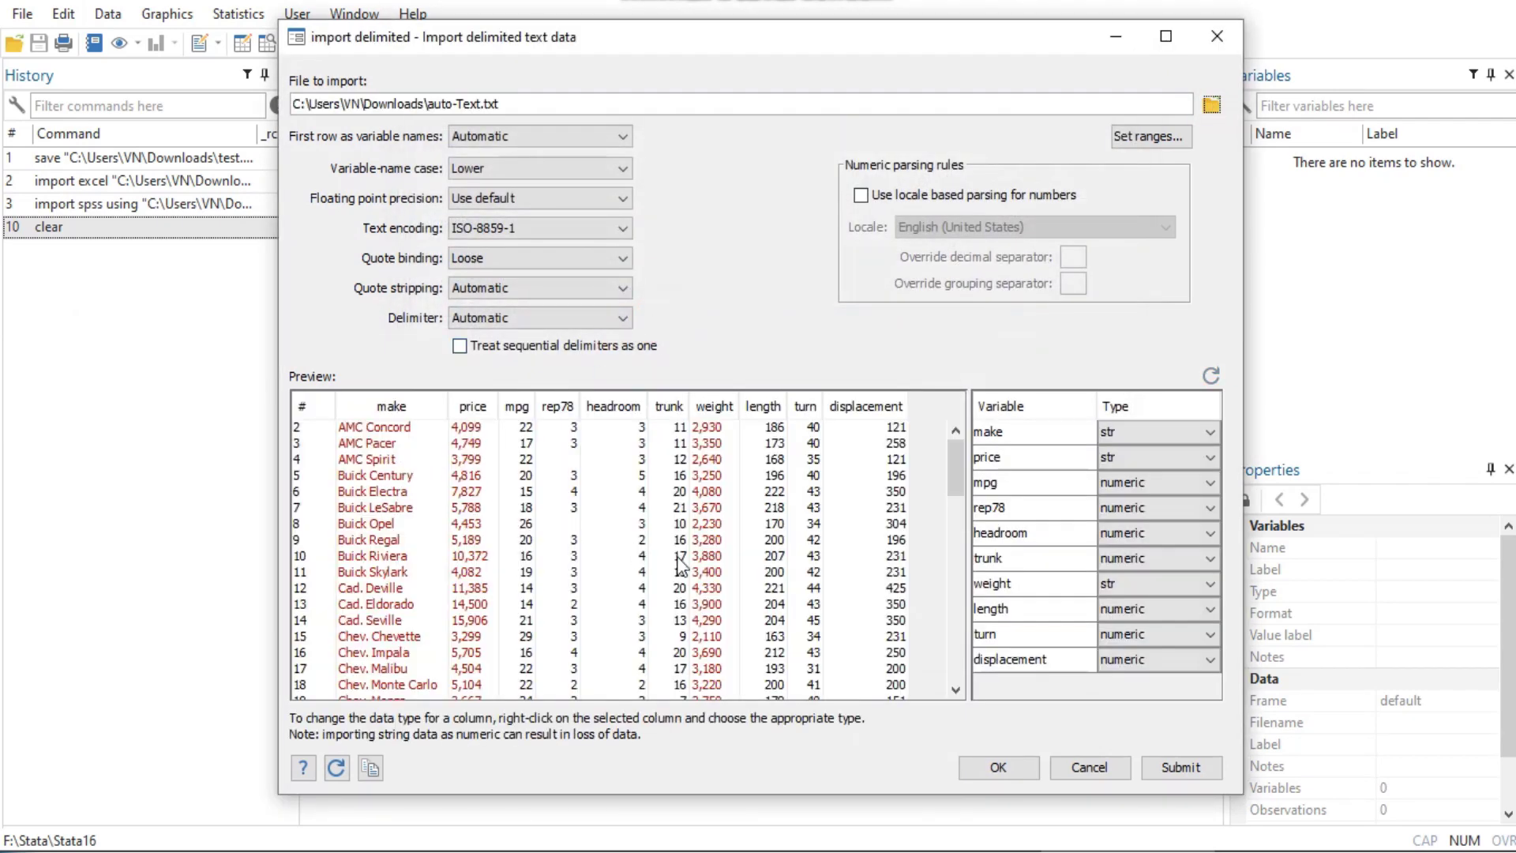
# - Check the columns in the import preview and import the text data with the default settings, including the automatic delimiter
pyautogui.click(871, 583)
pyautogui.click(628, 580)
pyautogui.click(439, 562)
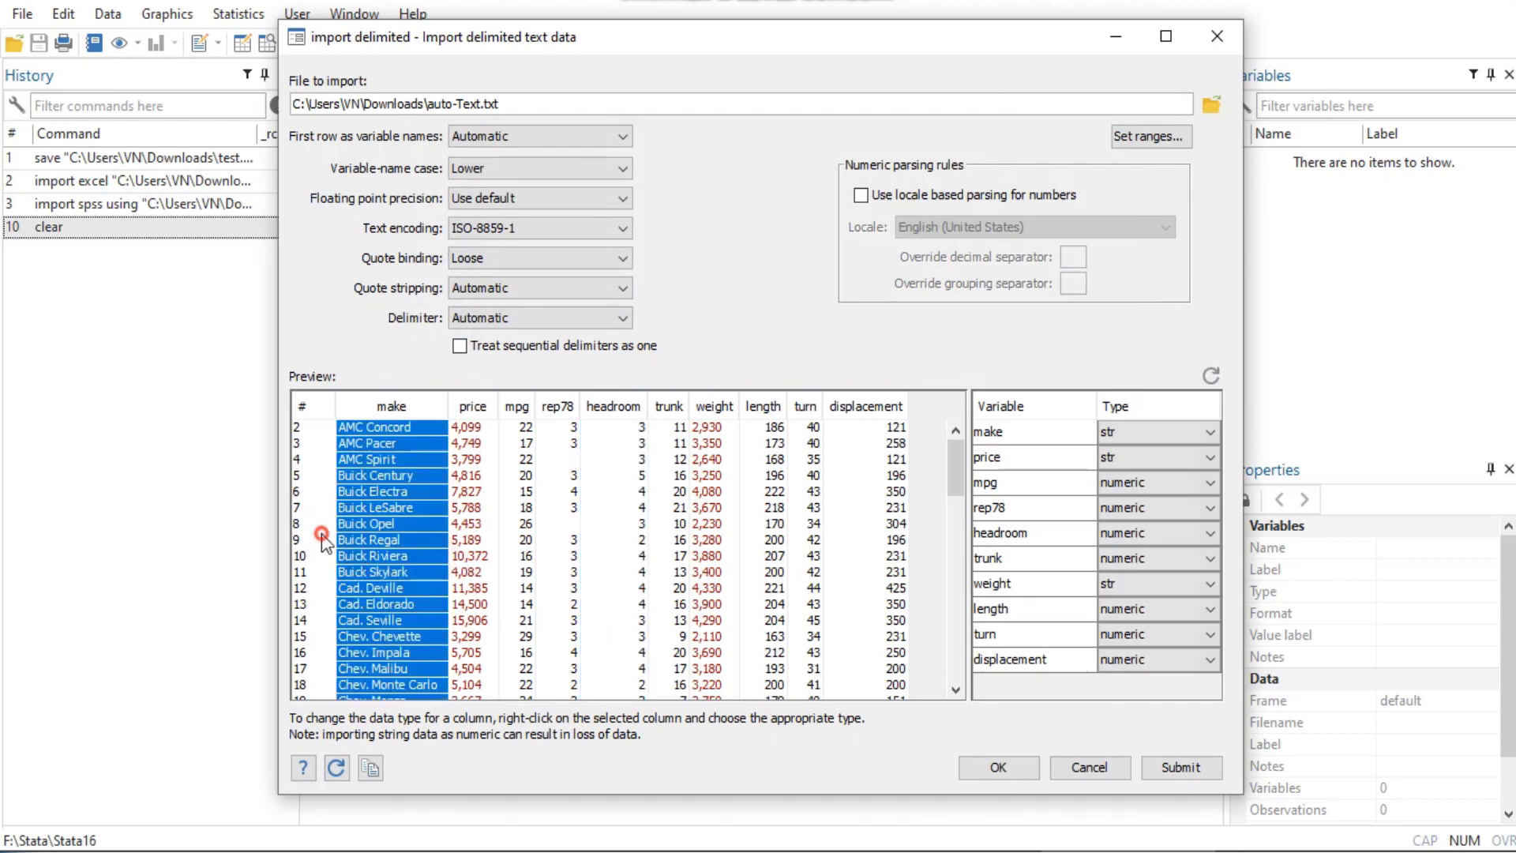
pyautogui.click(543, 521)
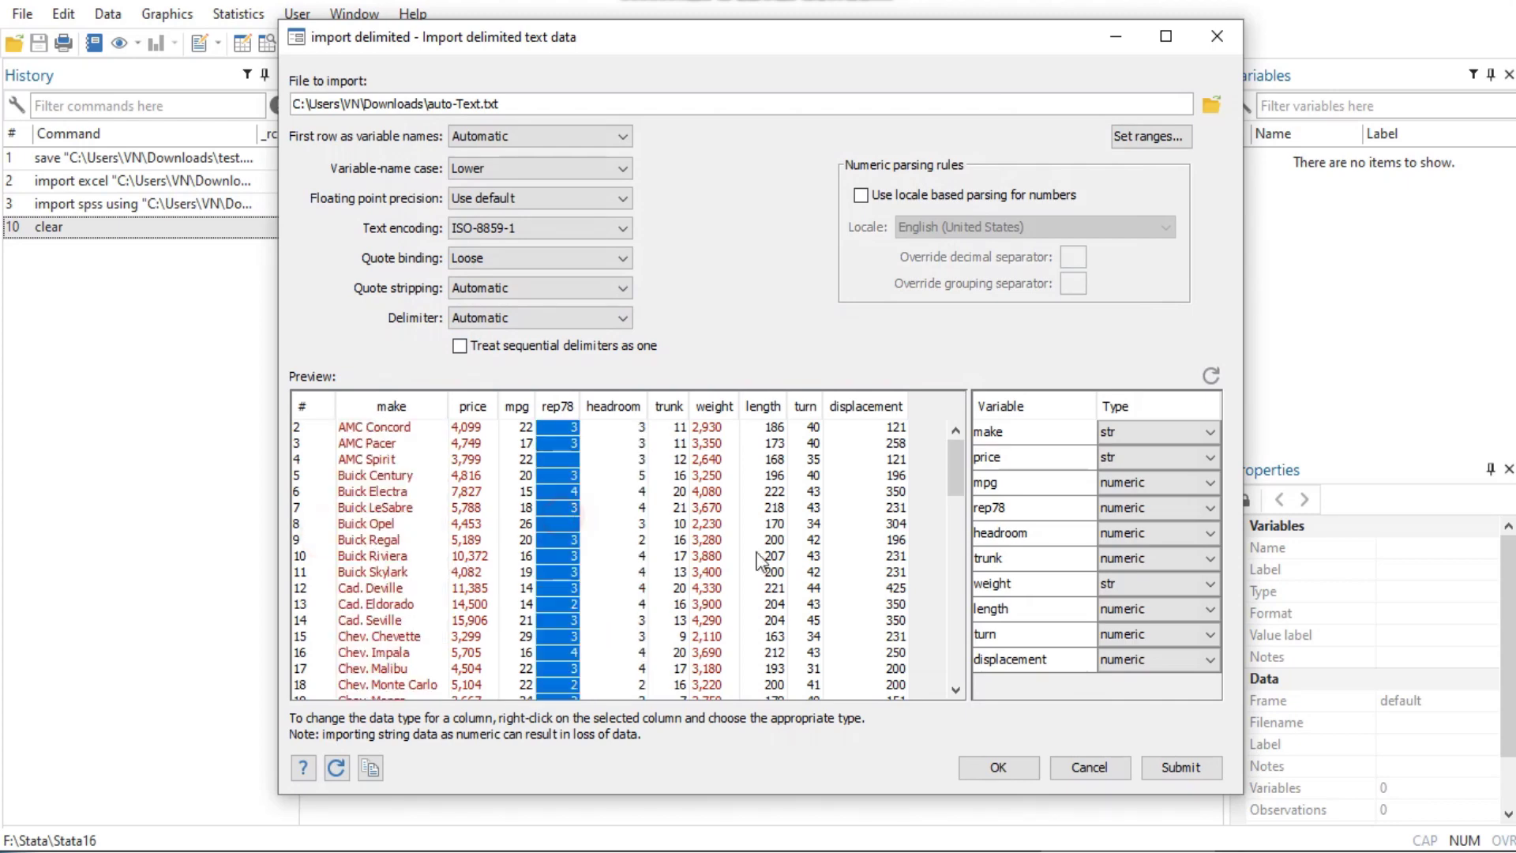
pyautogui.click(998, 767)
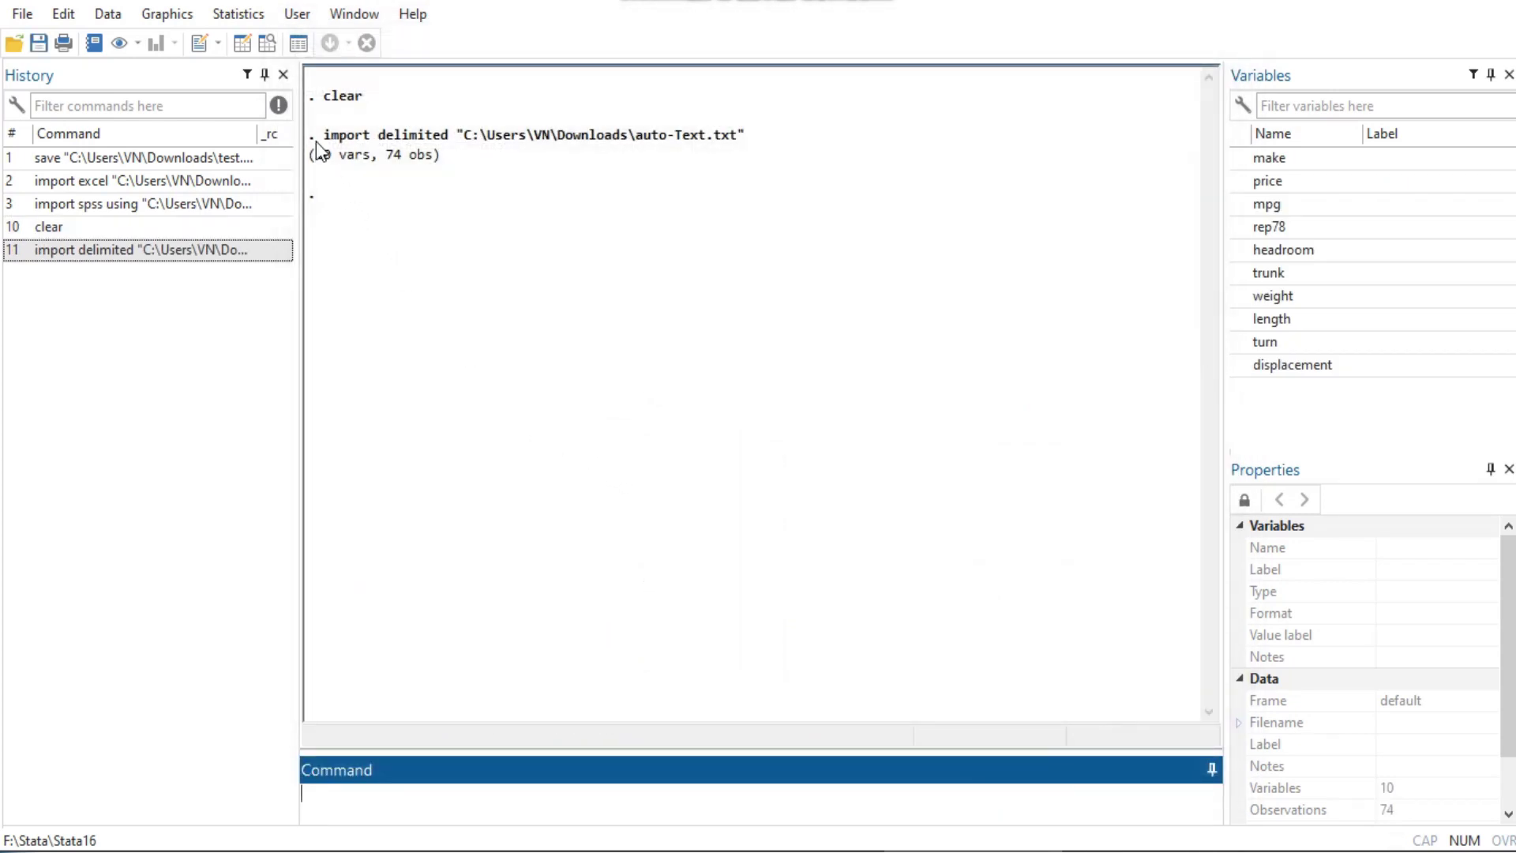
# - Check the import delimited output, review the text data in the Data Editor's edit mode, and close the editor
pyautogui.moveTo(316, 140); pyautogui.dragTo(406, 158)
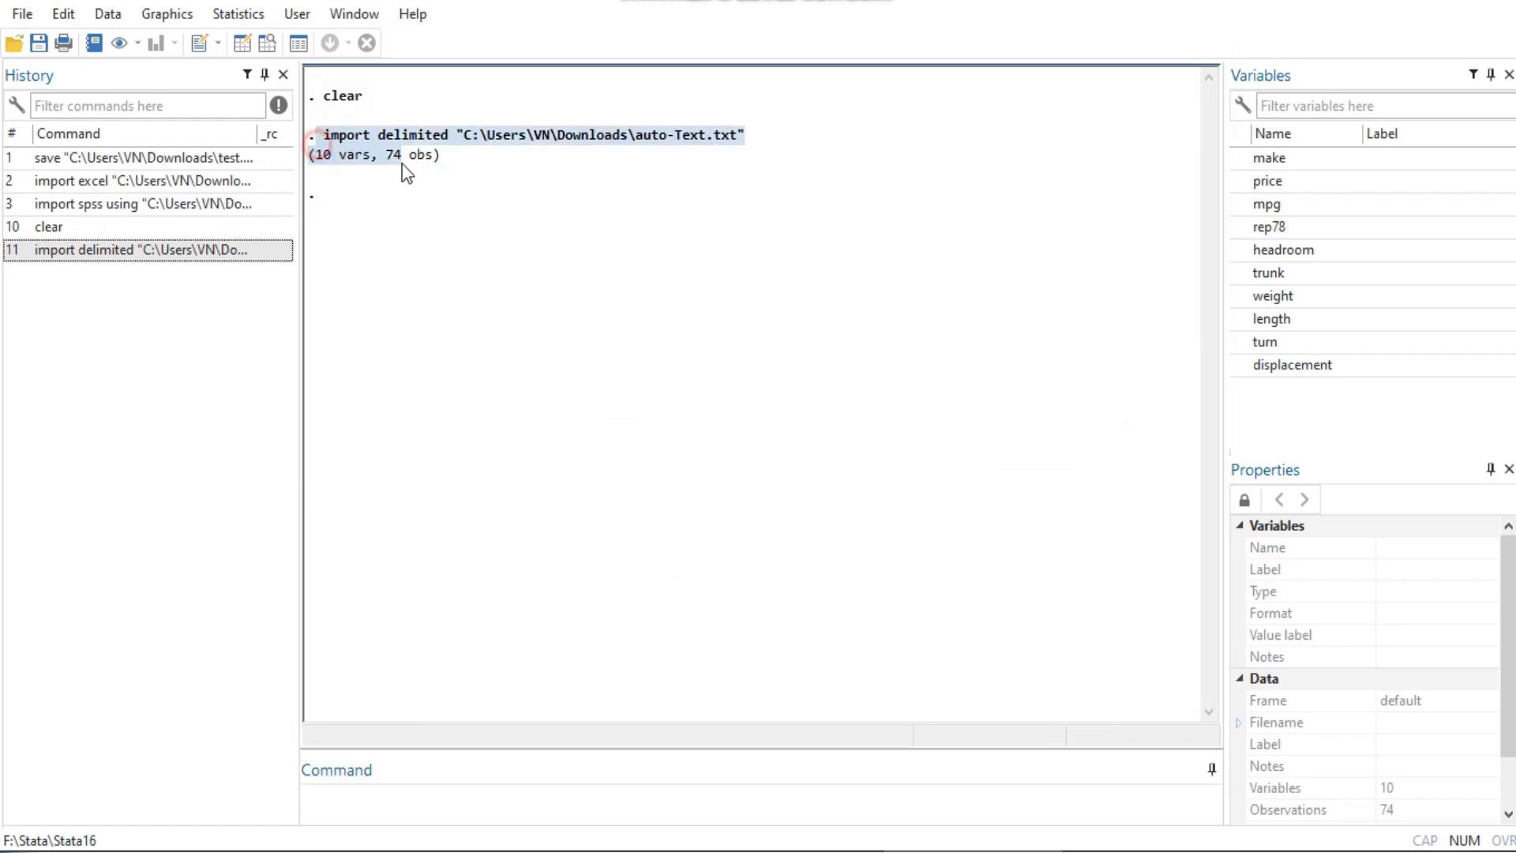
pyautogui.click(108, 16)
pyautogui.moveTo(305, 66)
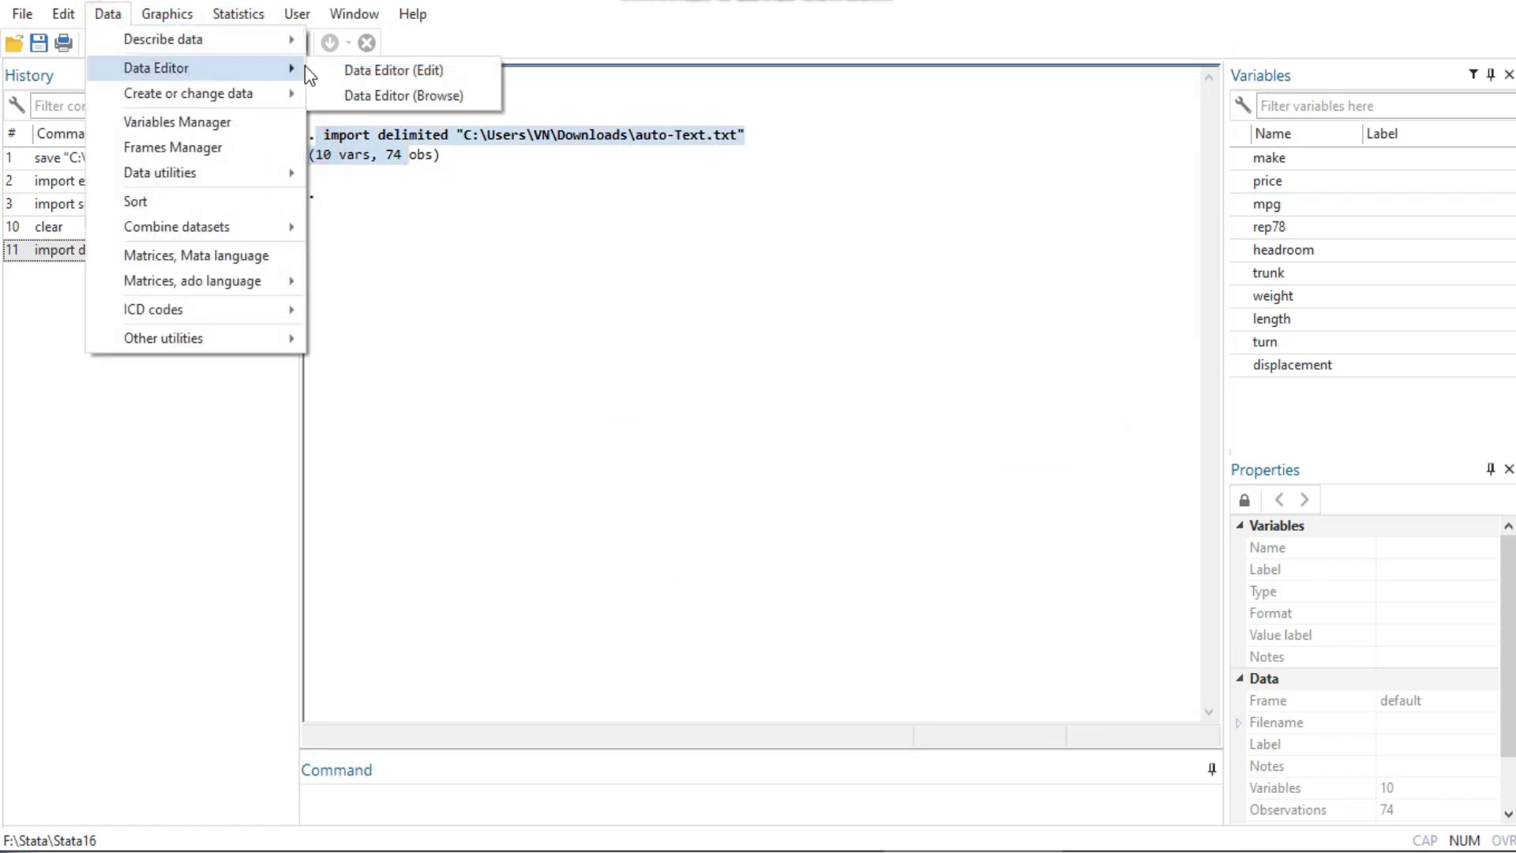
pyautogui.click(363, 70)
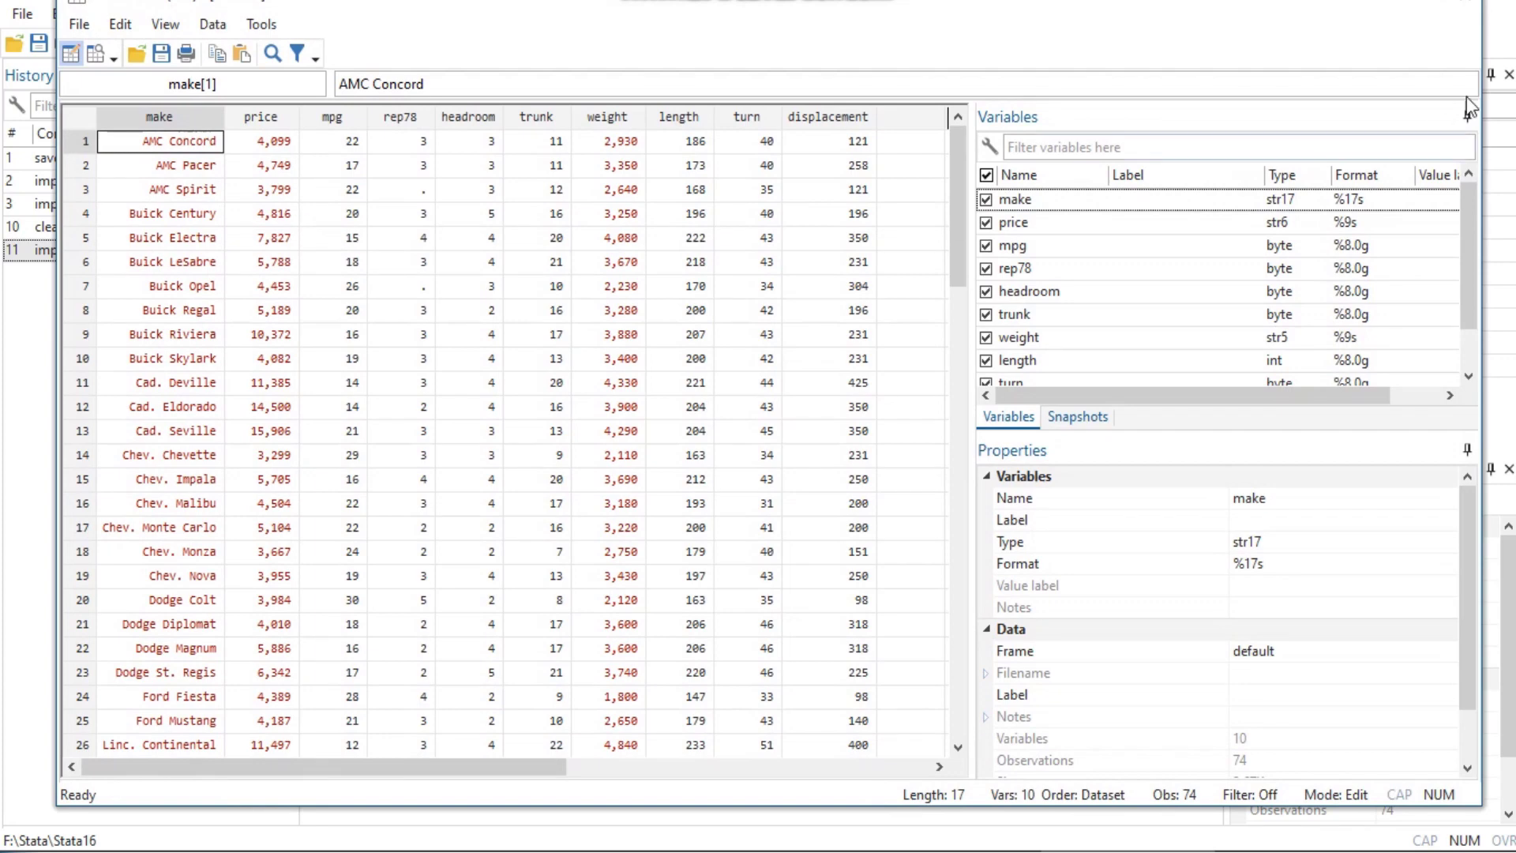
pyautogui.click(1473, 9)
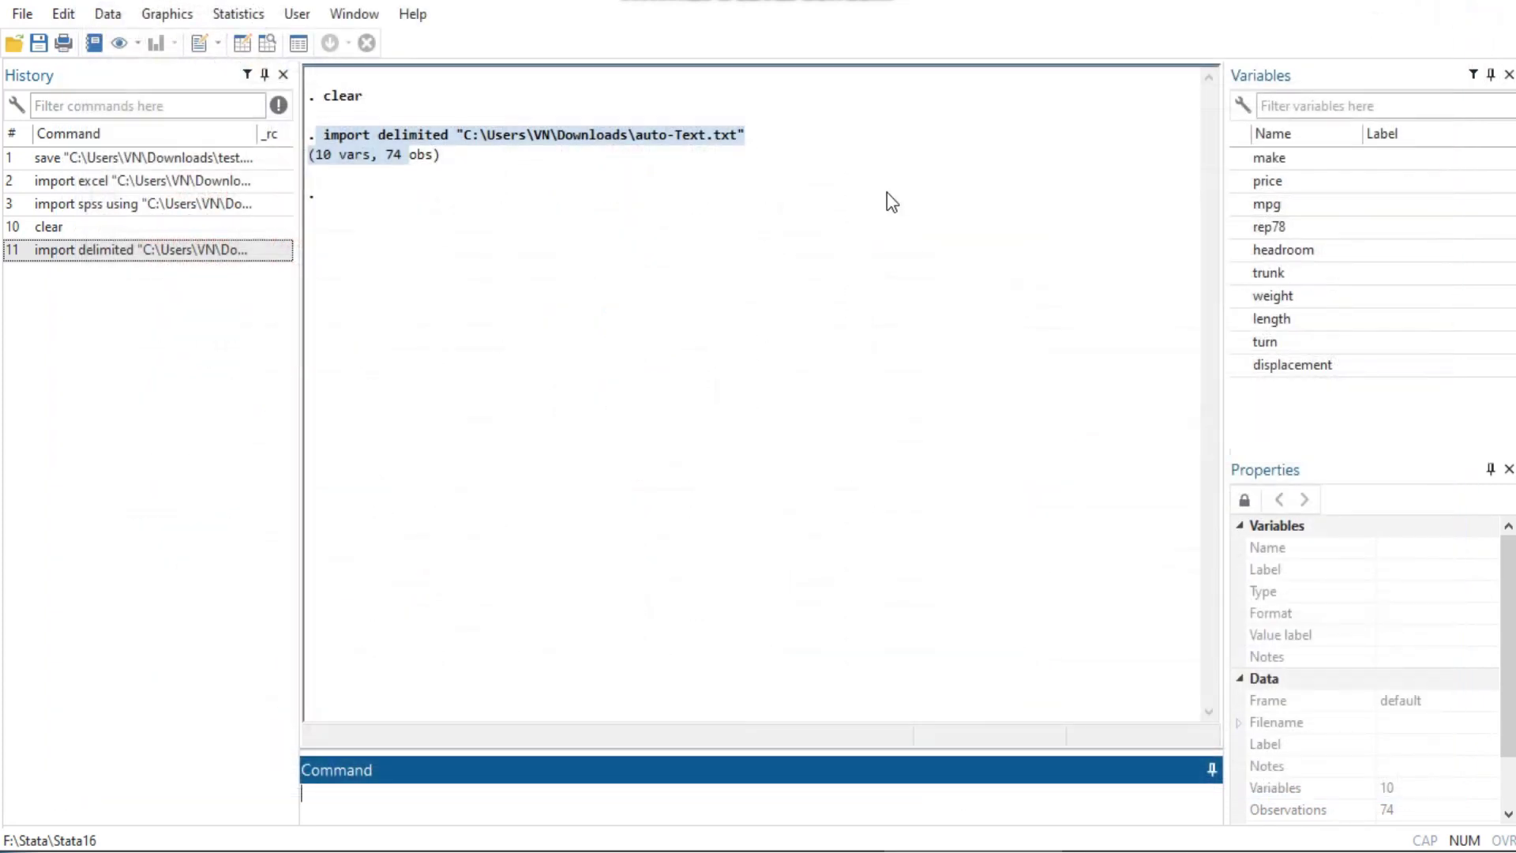